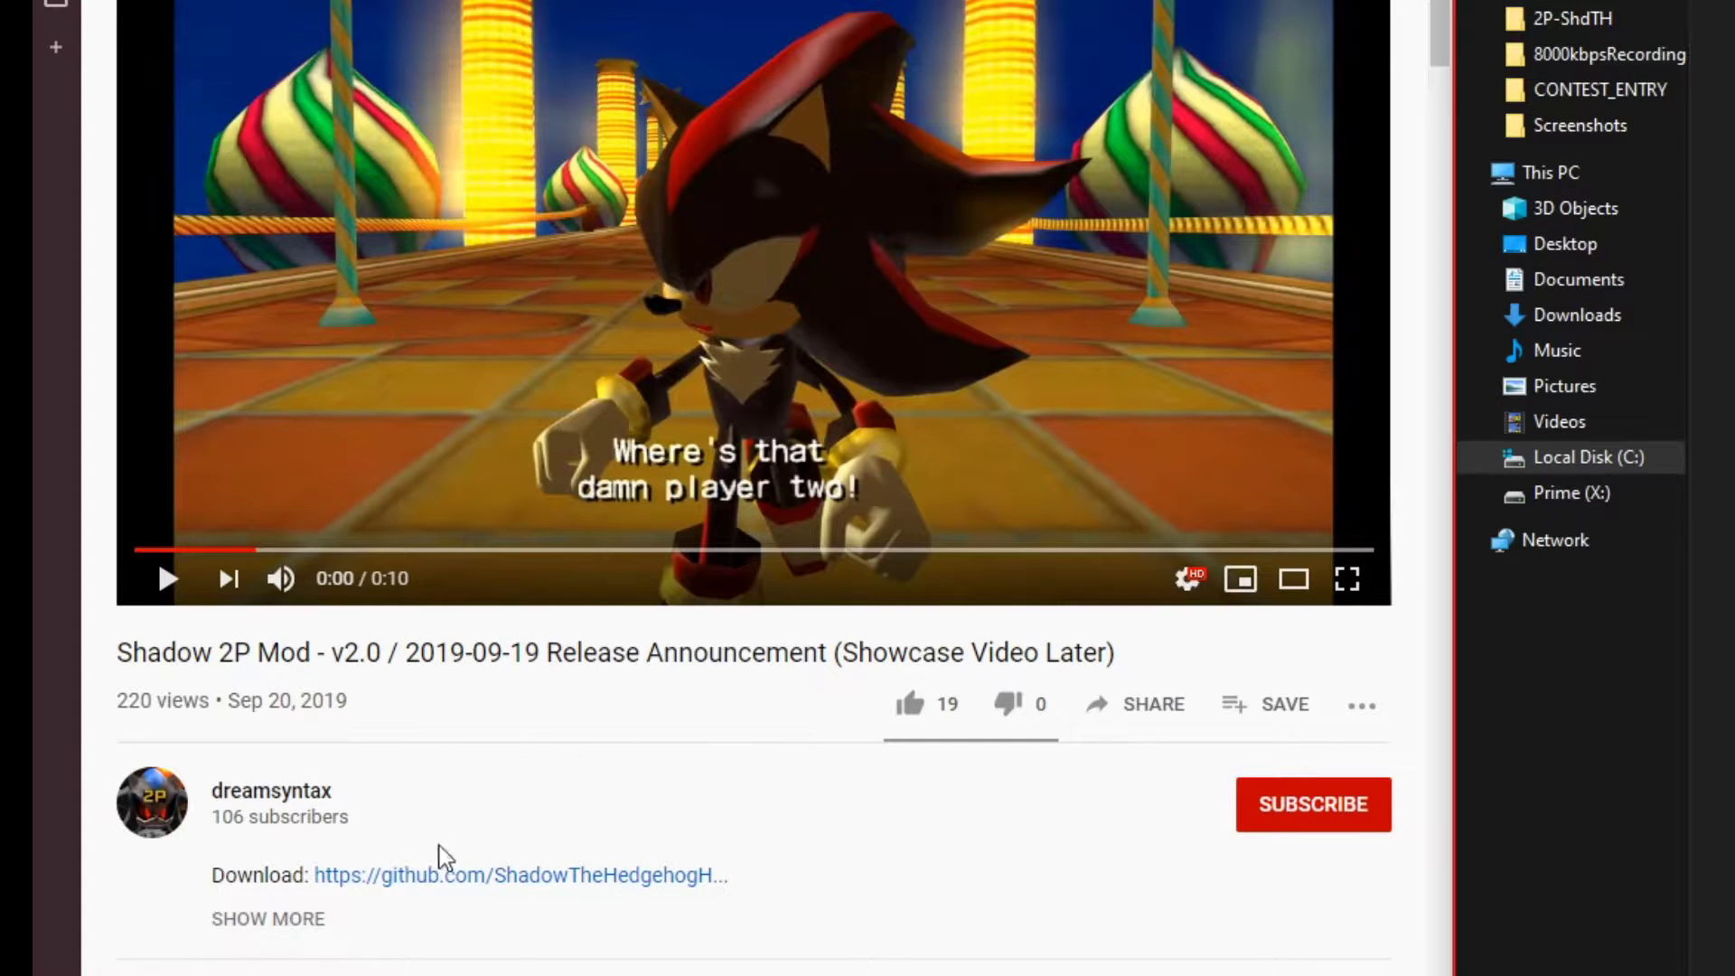
Open the mod's GitHub releases page from the video description and download 2P-ShdTH-2.0-Dolphin-SHC2019.zip from the v2.0 assets
left_click(439, 873)
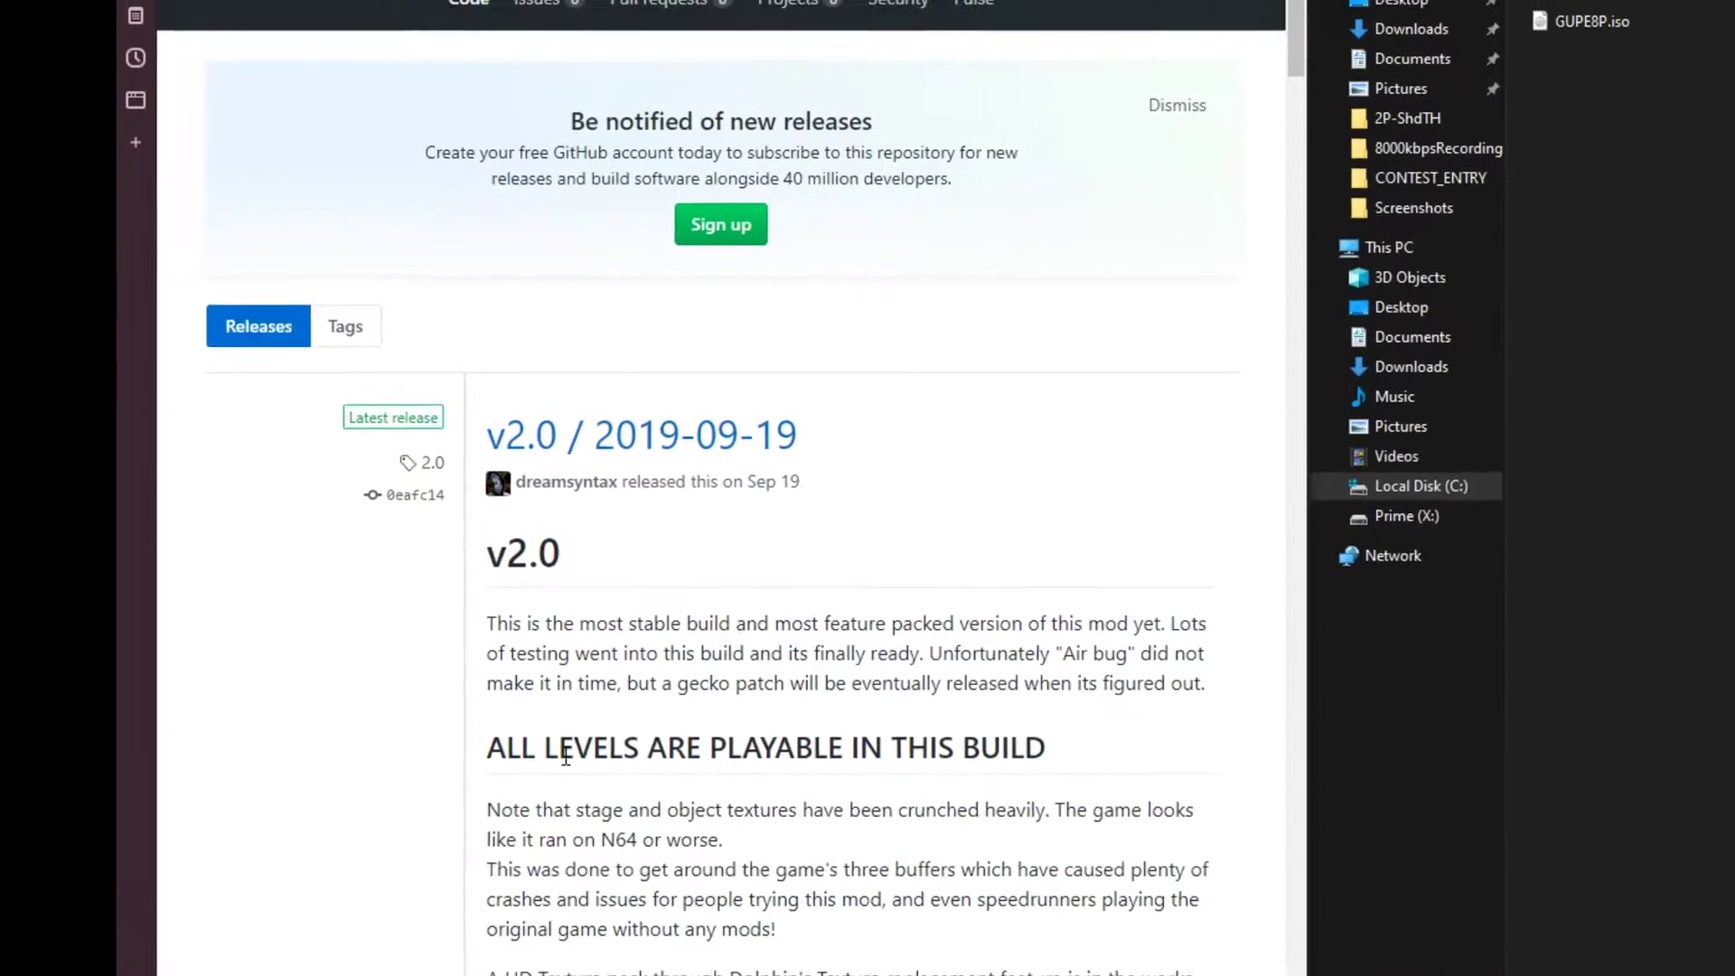
scroll(568, 757, "down", 15)
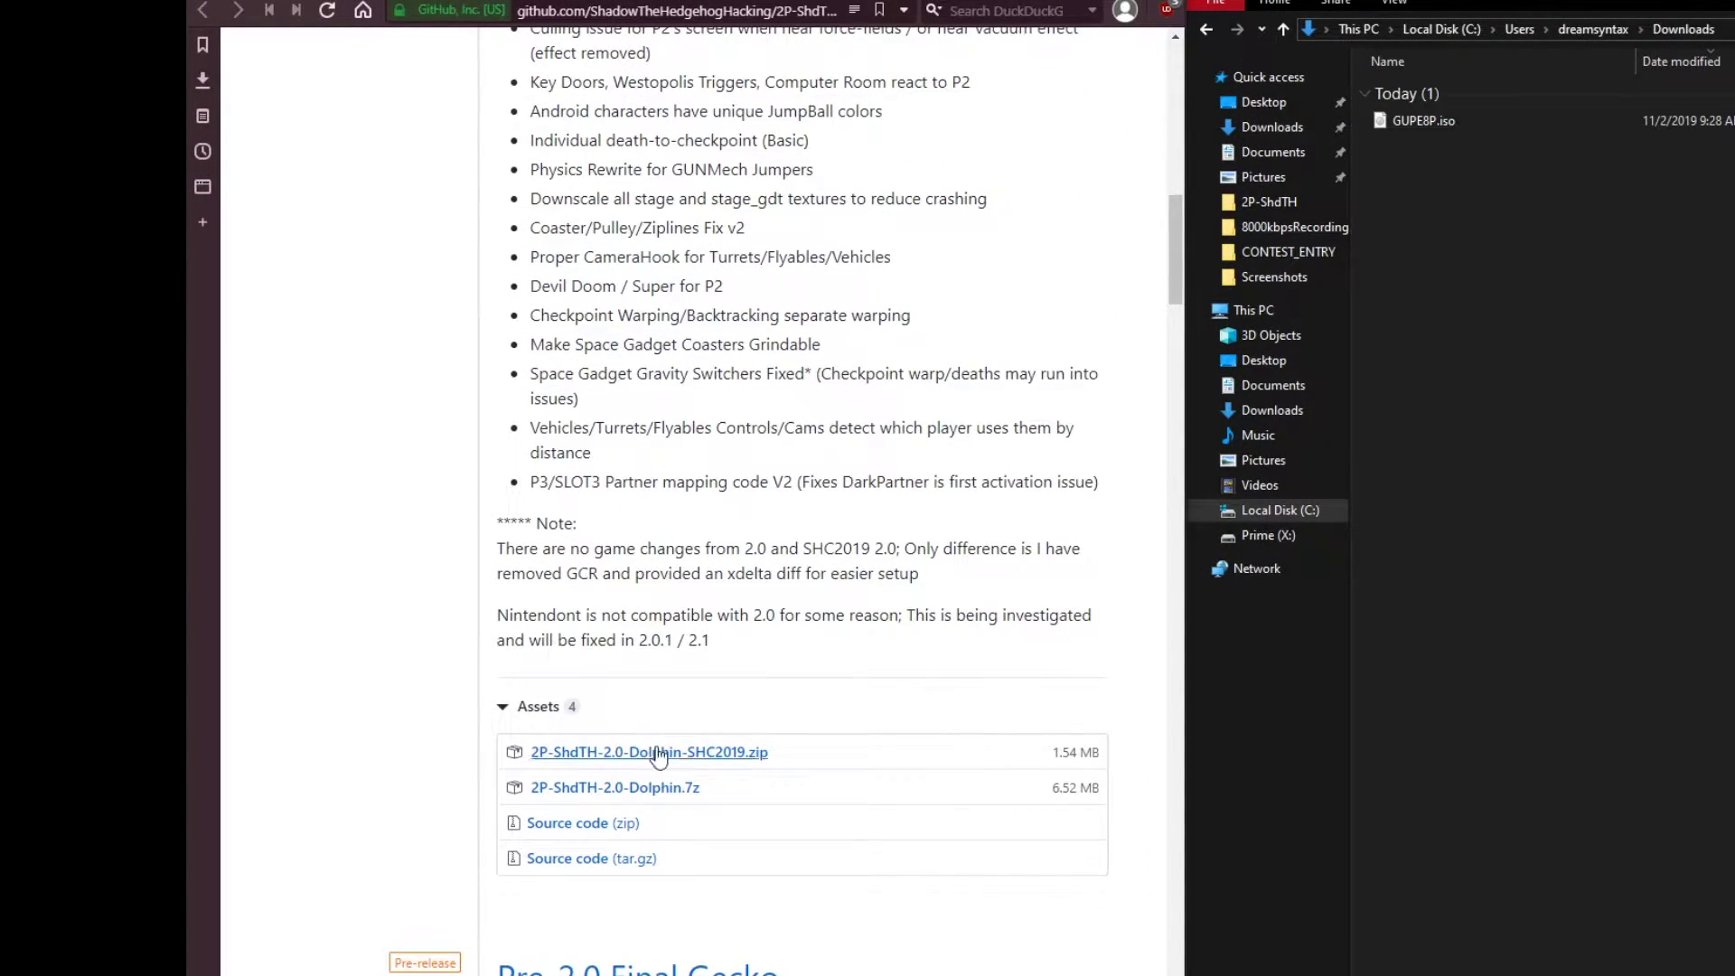
left_click(746, 759)
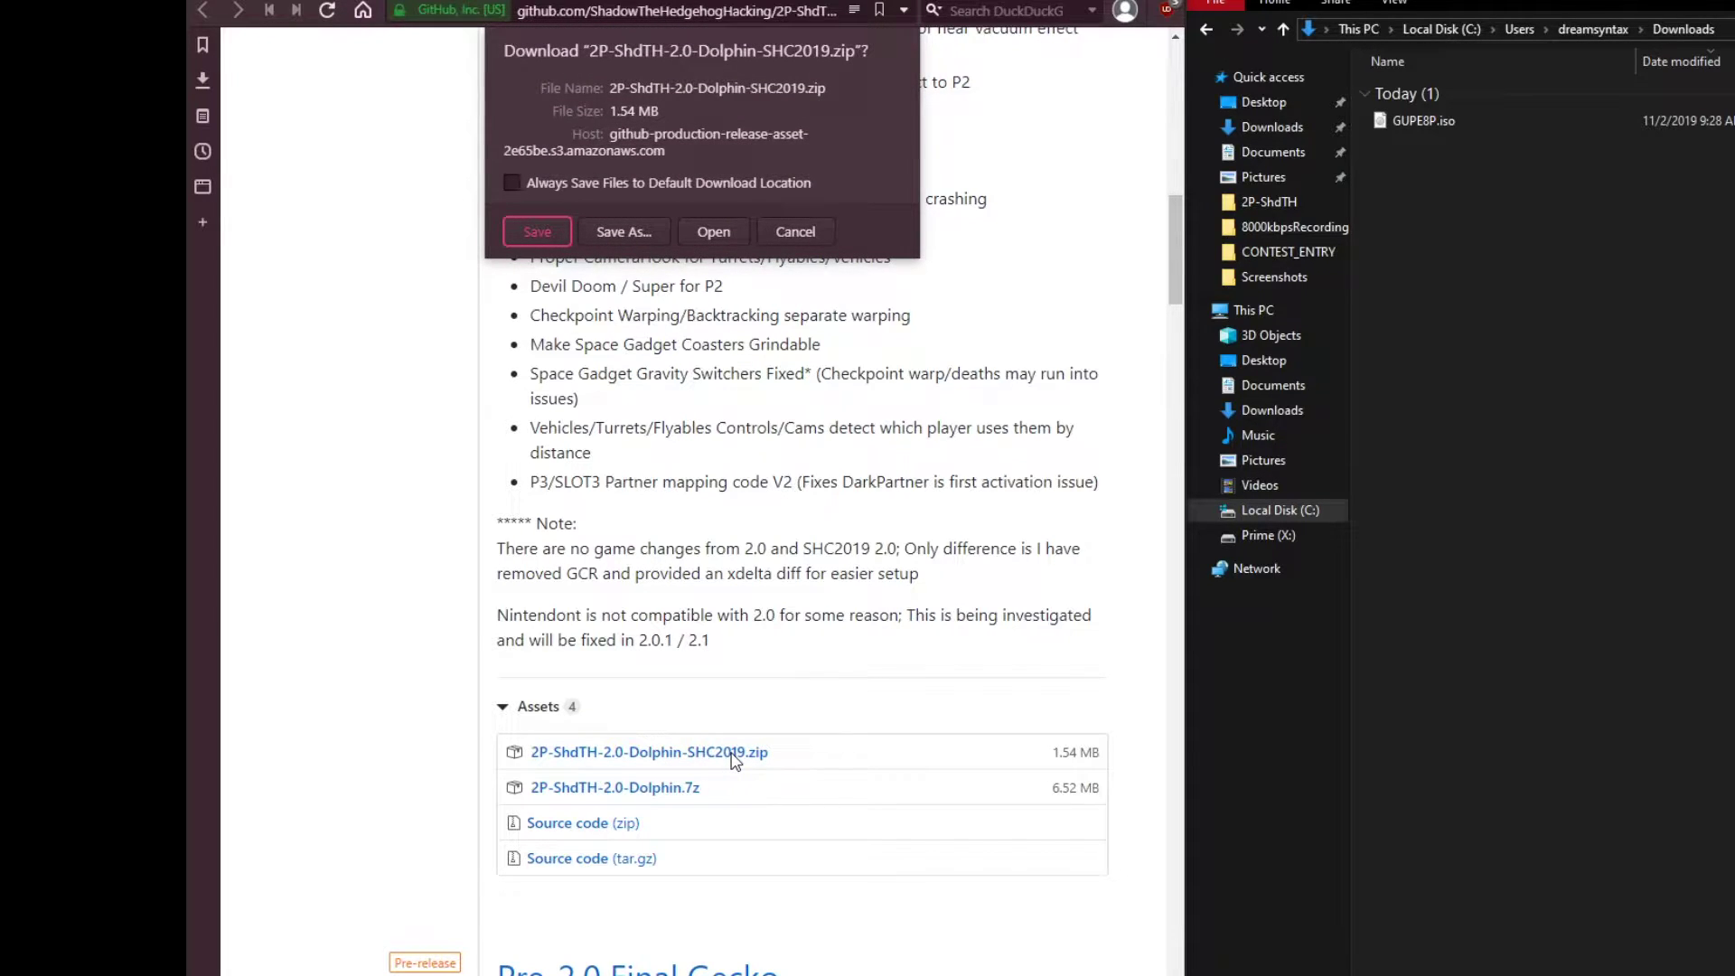
left_click(536, 231)
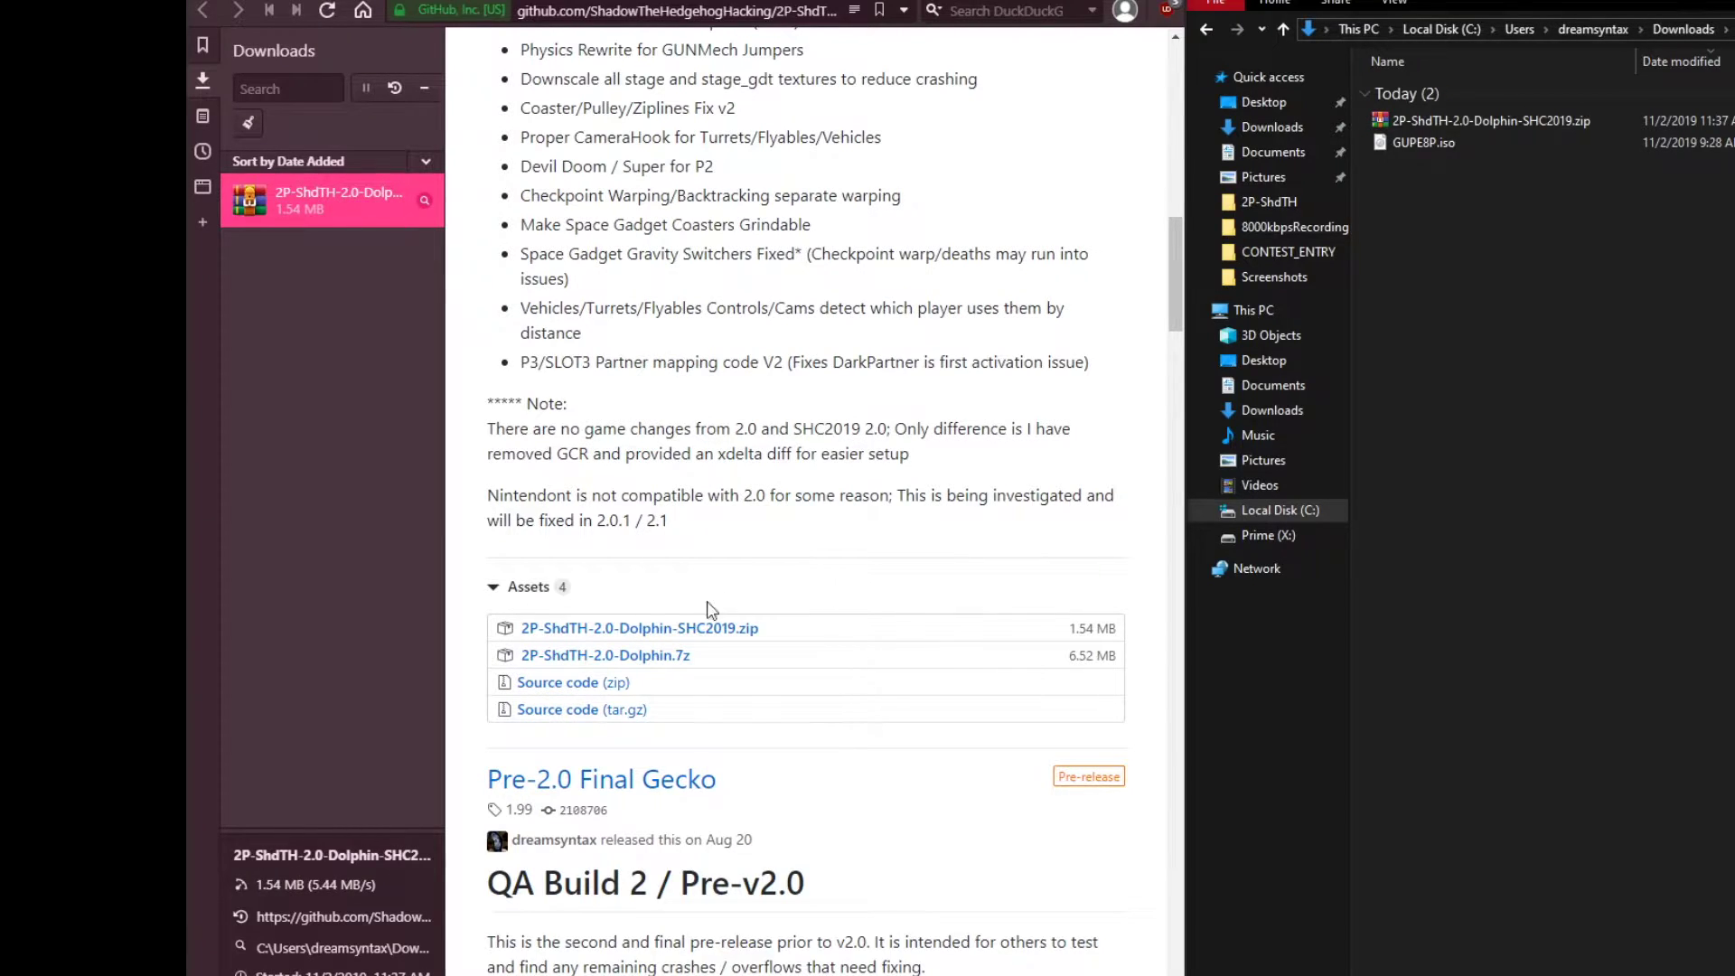
Extract 2P-ShdTH-2.0-Dolphin-SHC2019.zip directly into the Downloads folder
left_click(1487, 112)
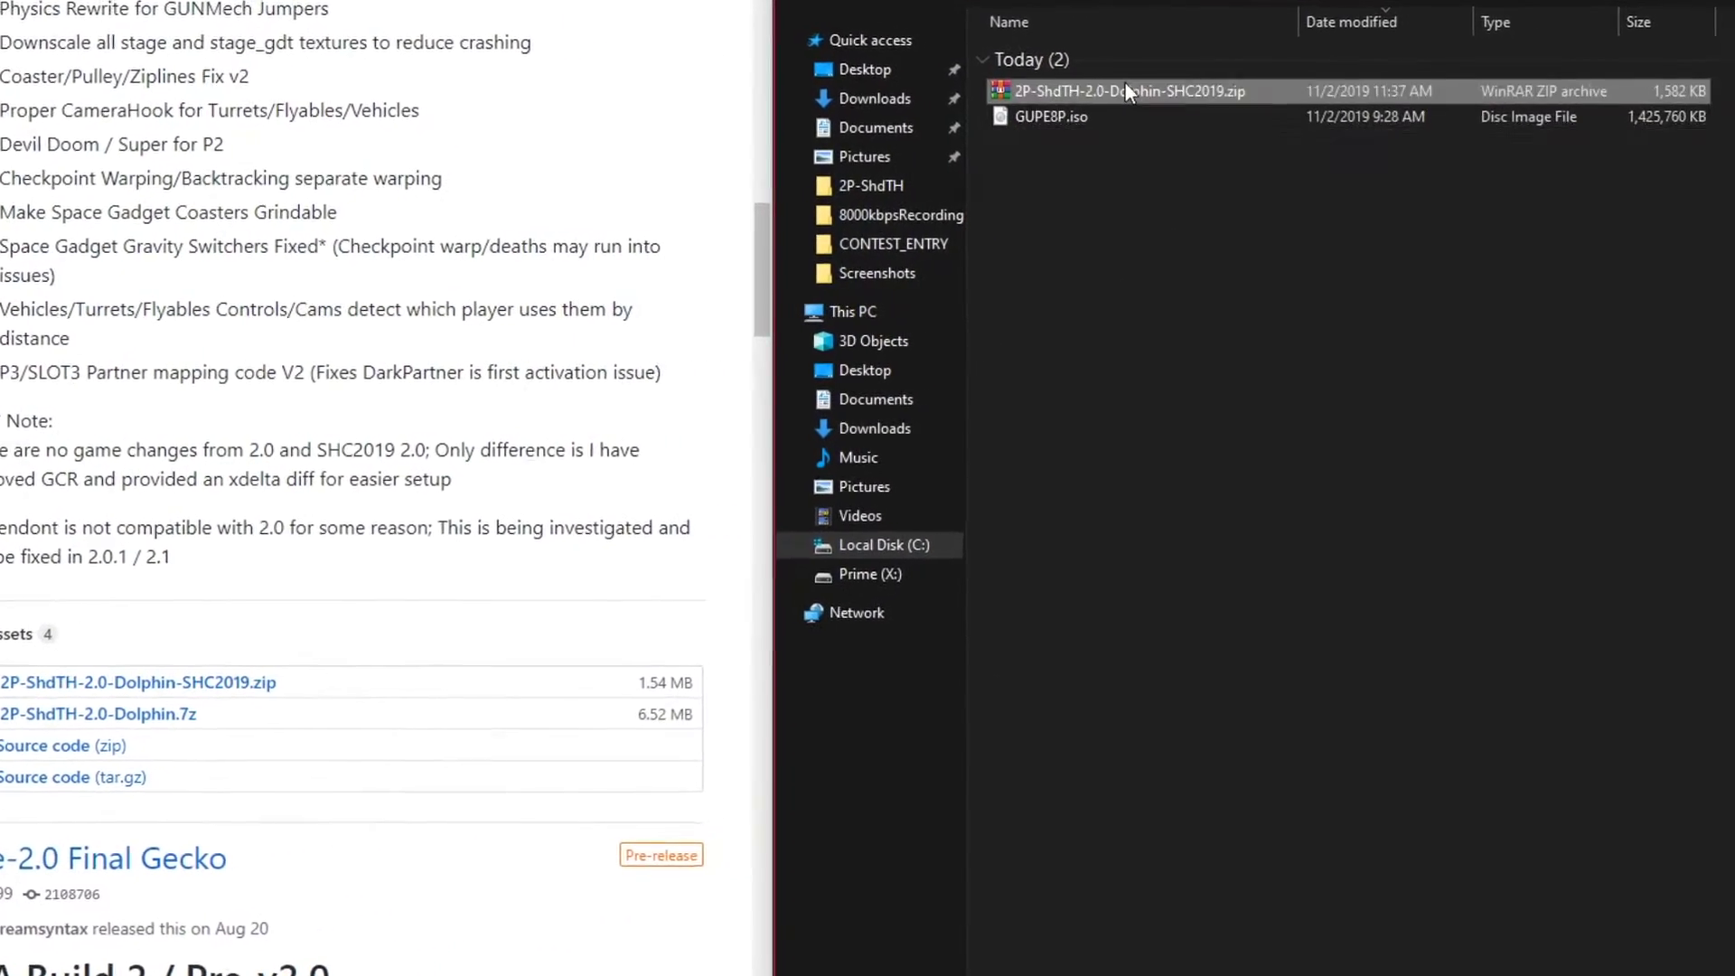
right_click(1121, 90)
left_click(1152, 176)
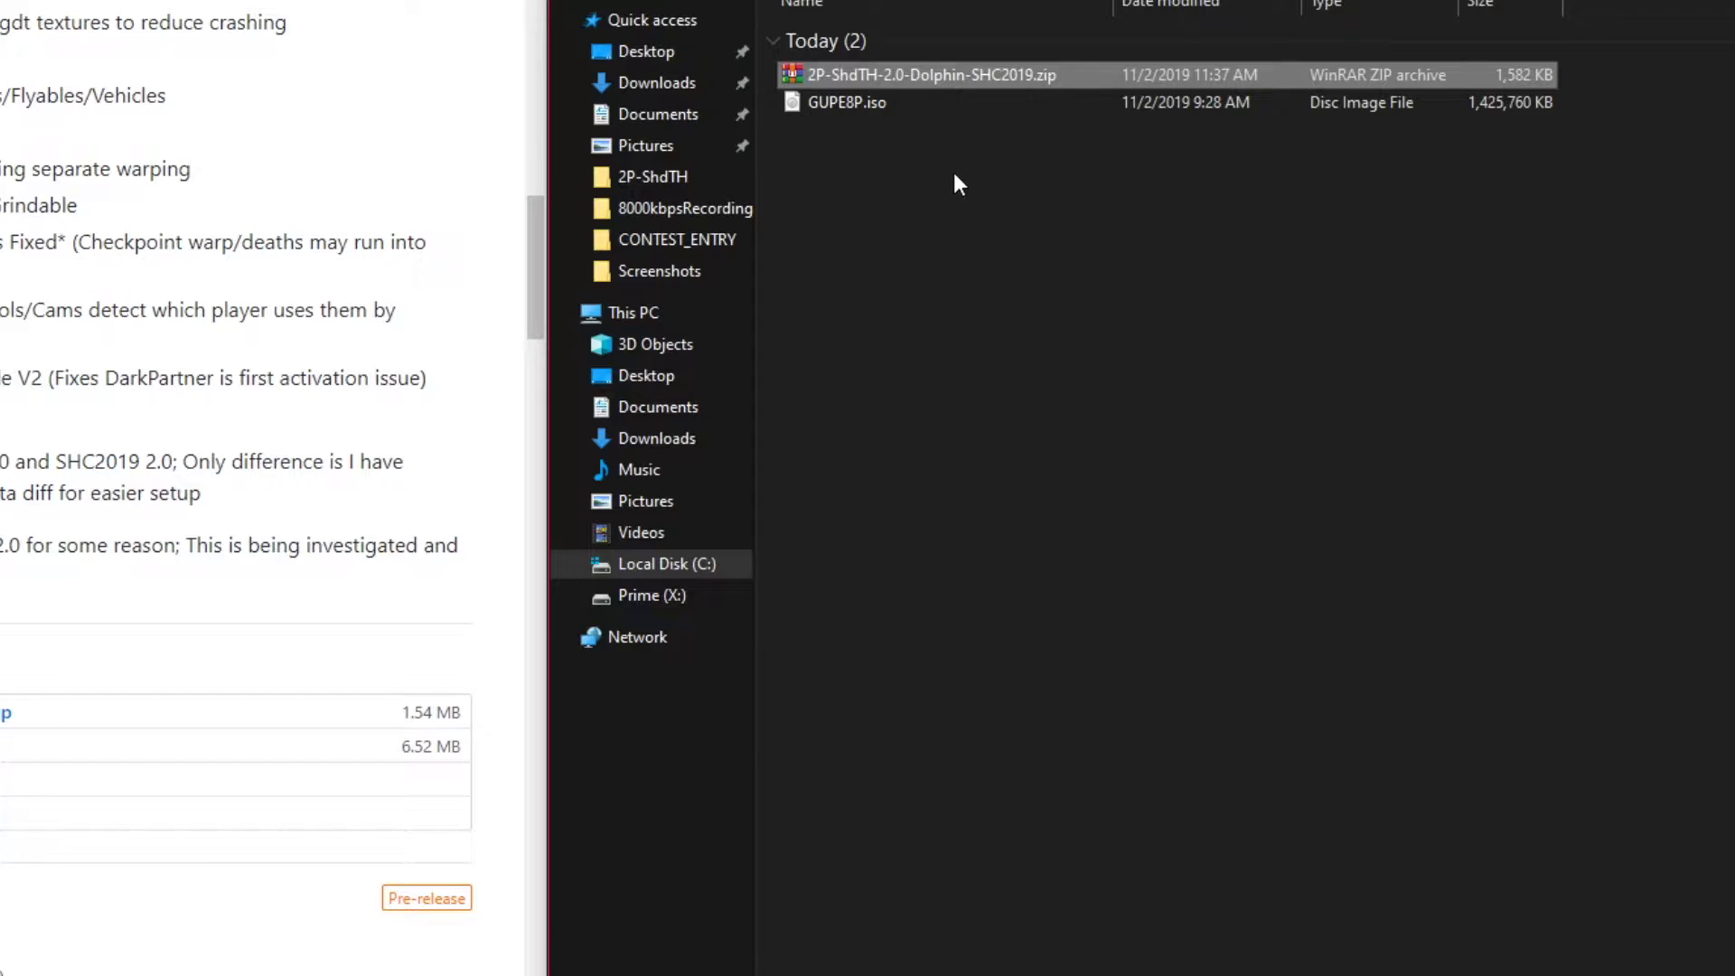
left_click(882, 241)
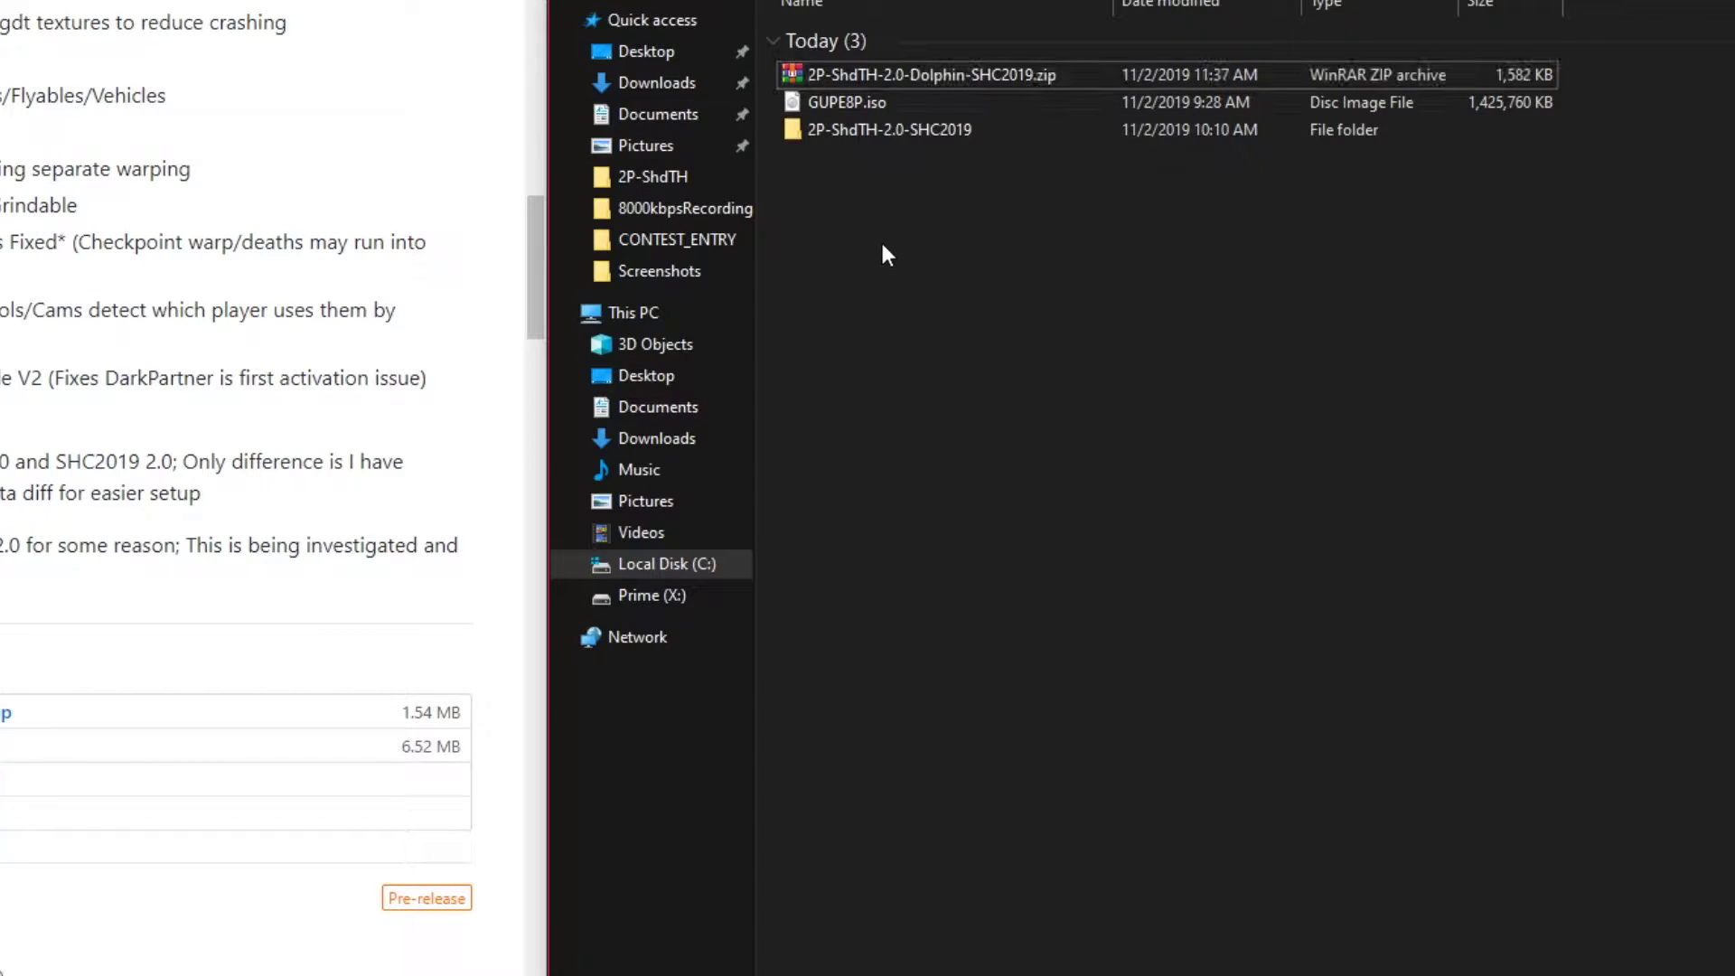
Move GUPE8P.iso from Downloads into the ISO Patch folder inside 2P-ShdTH-2.0-SHC2019
left_click(864, 107)
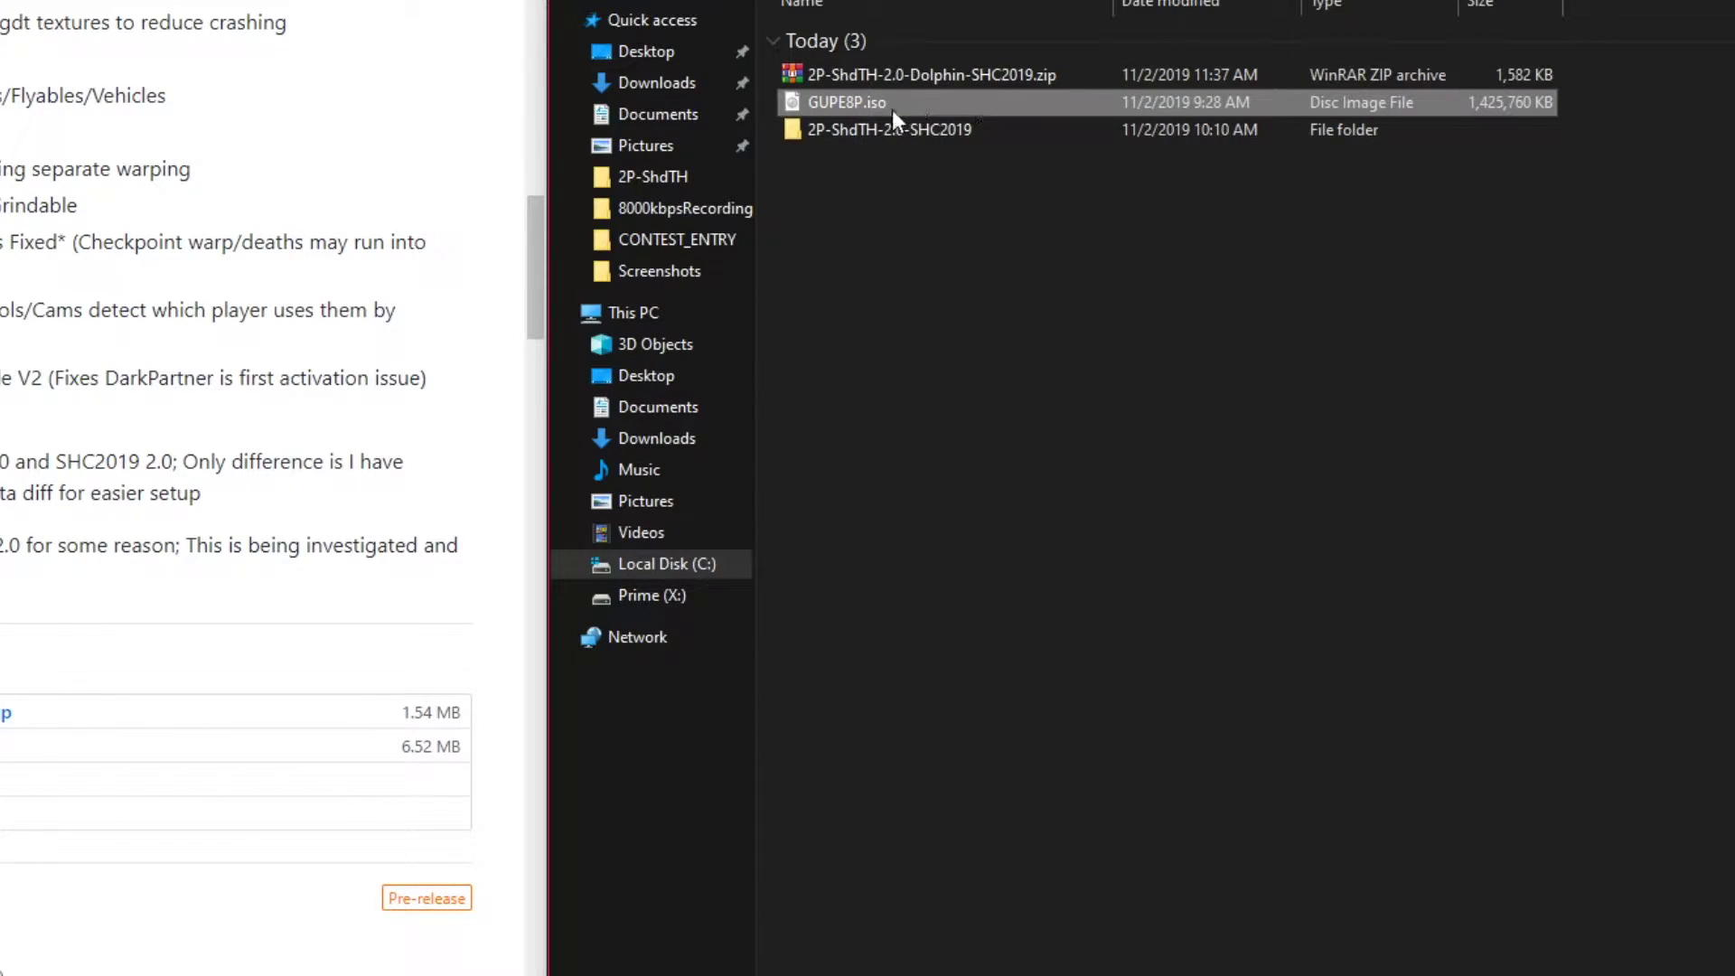
right_click(869, 105)
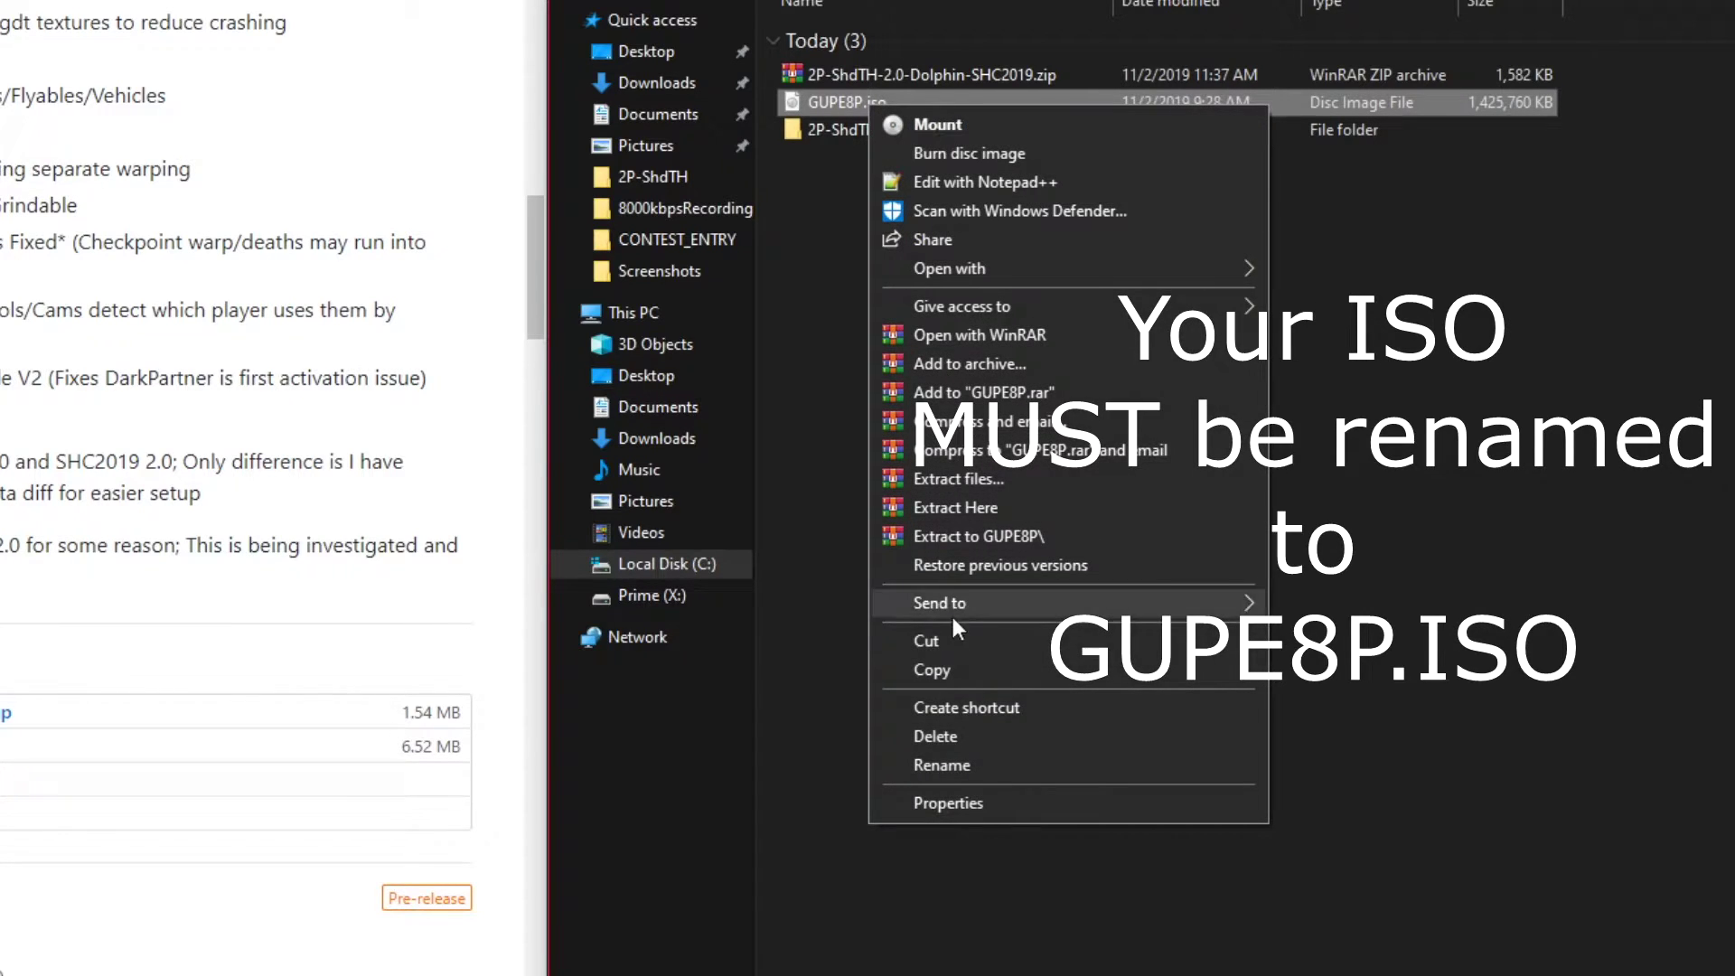
left_click(915, 637)
left_click(905, 128)
double_click(903, 129)
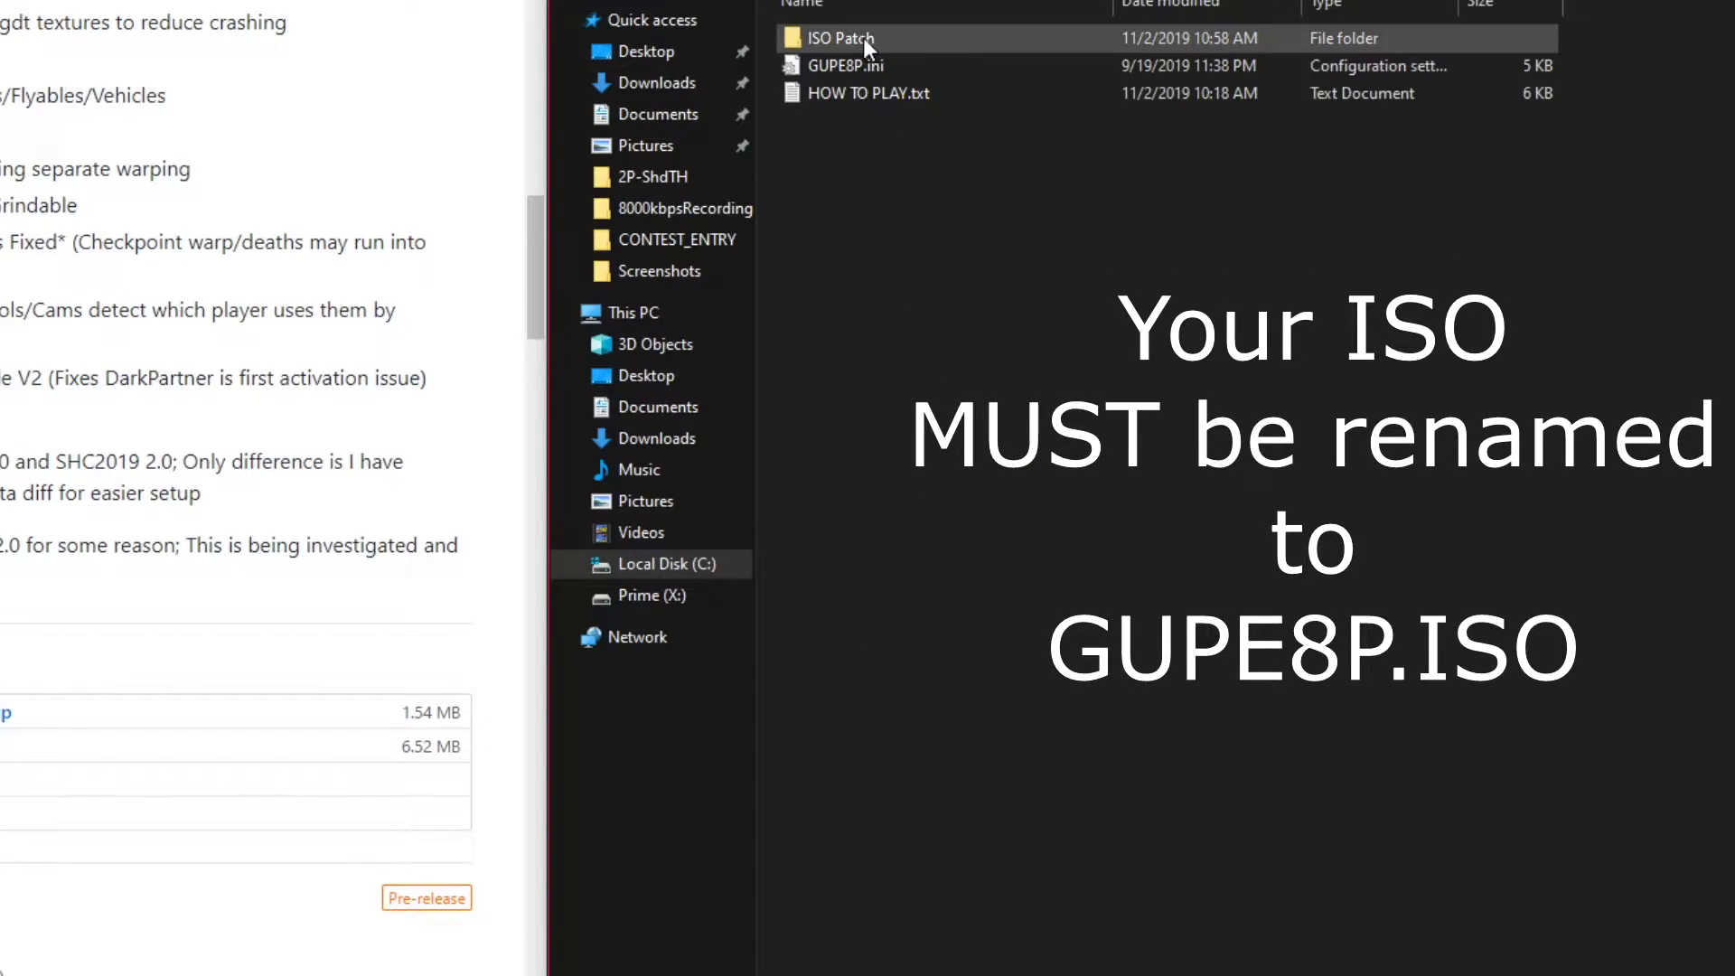
double_click(864, 38)
right_click(857, 213)
left_click(890, 401)
Run Apply Patch.bat in the ISO Patch folder to patch the ISO and dismiss its console once it completes
double_click(890, 65)
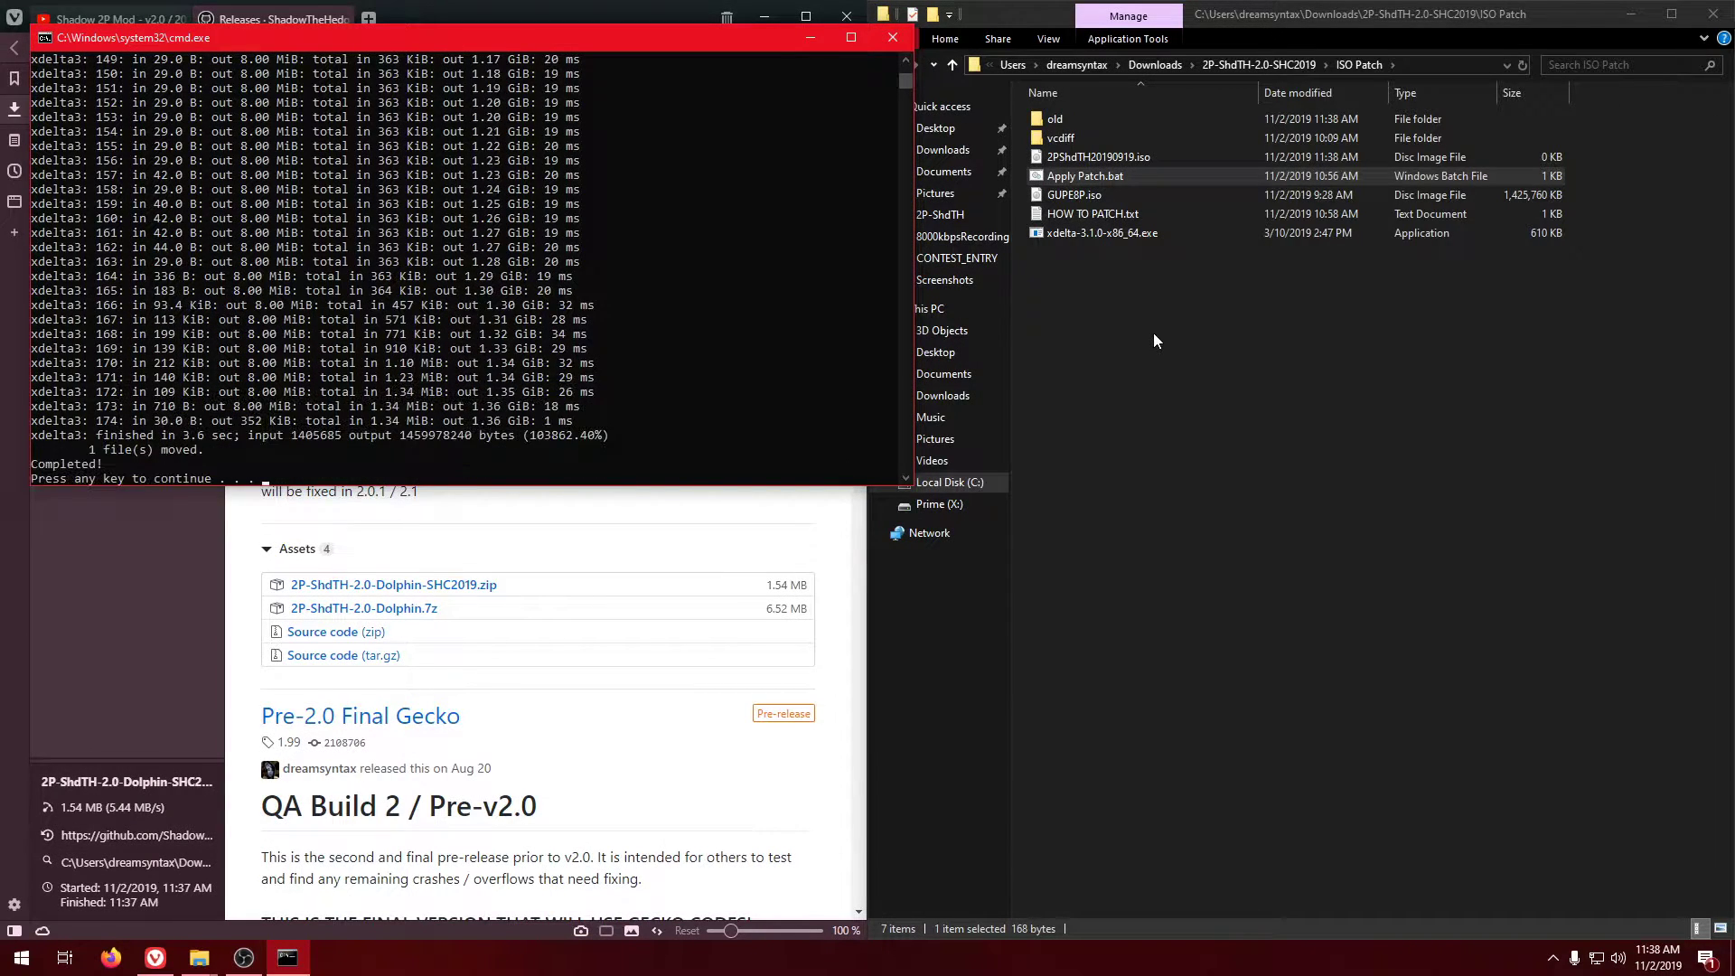
double_click(548, 397)
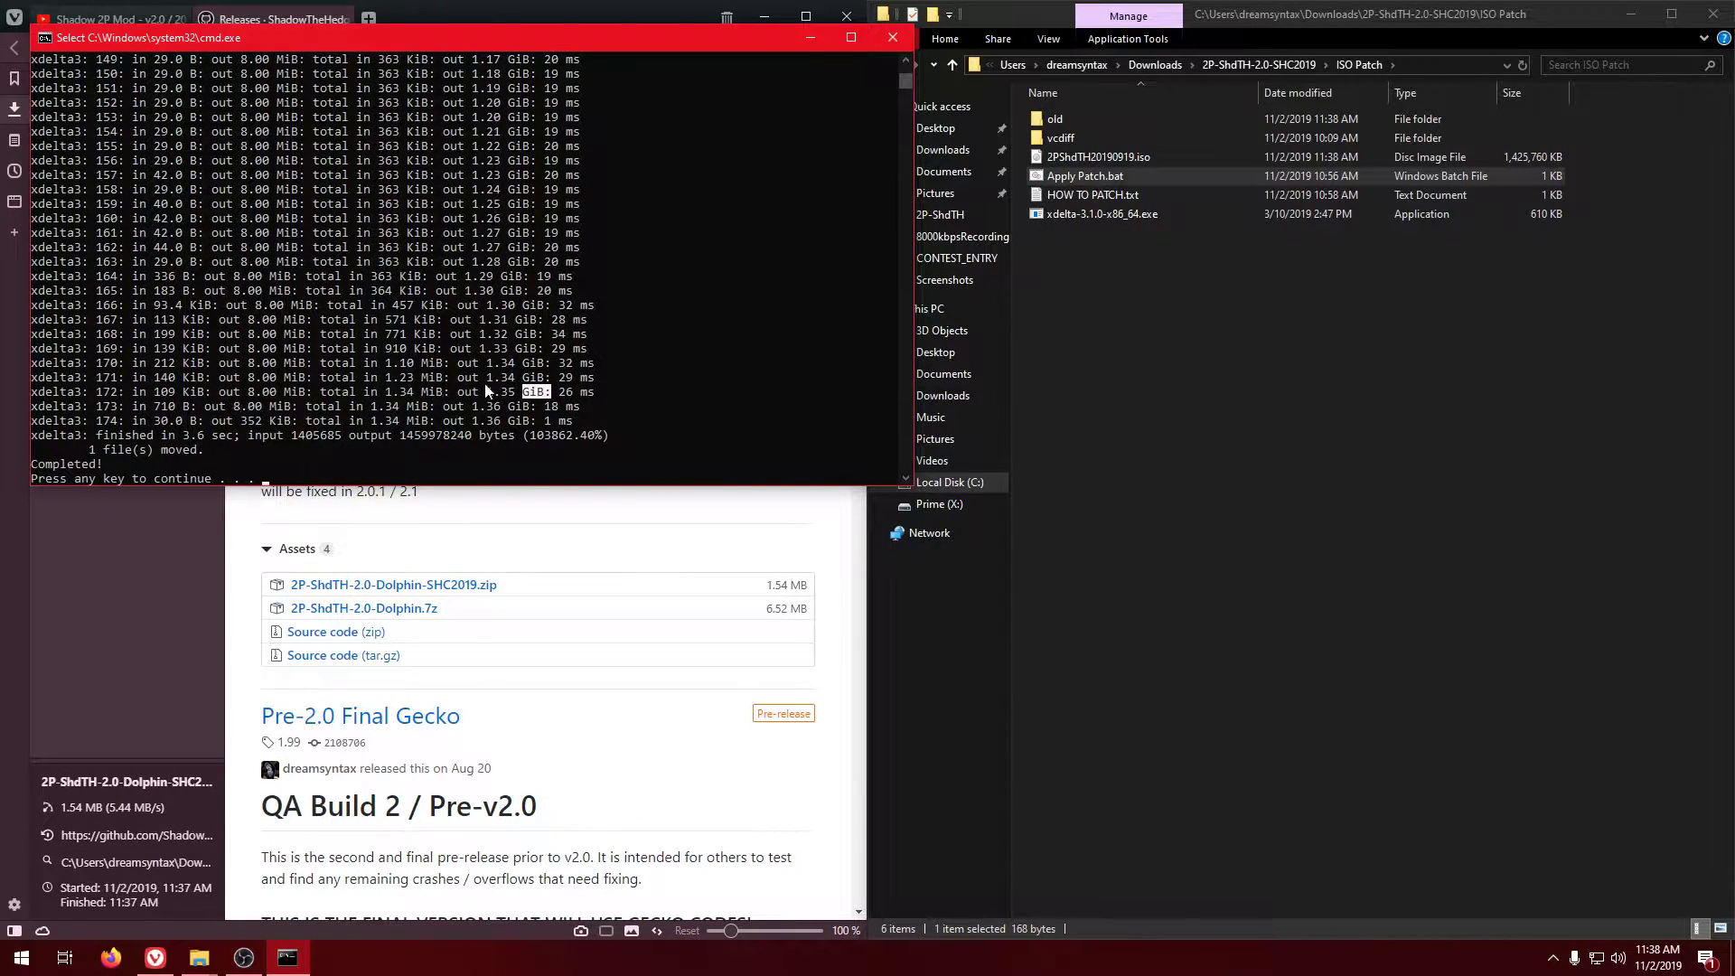
key("Return")
left_click(1175, 373)
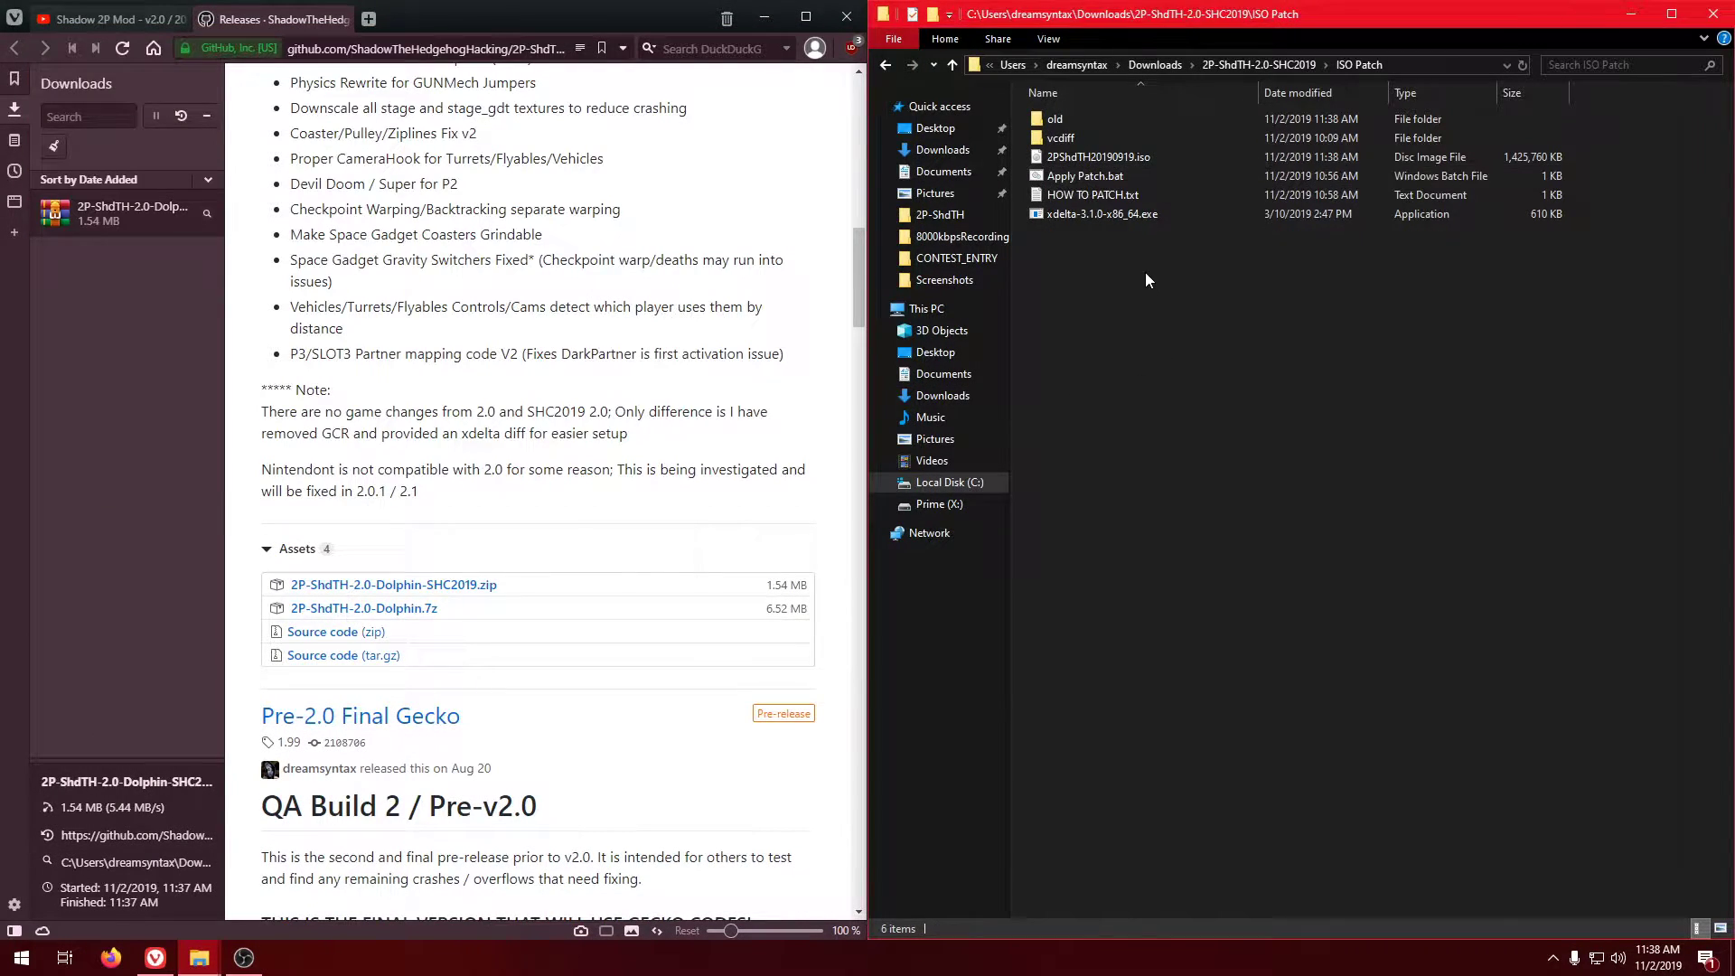
Check the contents of the old folder and the patched 2PShdTH20190919.iso in the ISO Patch folder
double_click(1112, 120)
key("alt+Left")
left_click(1108, 161)
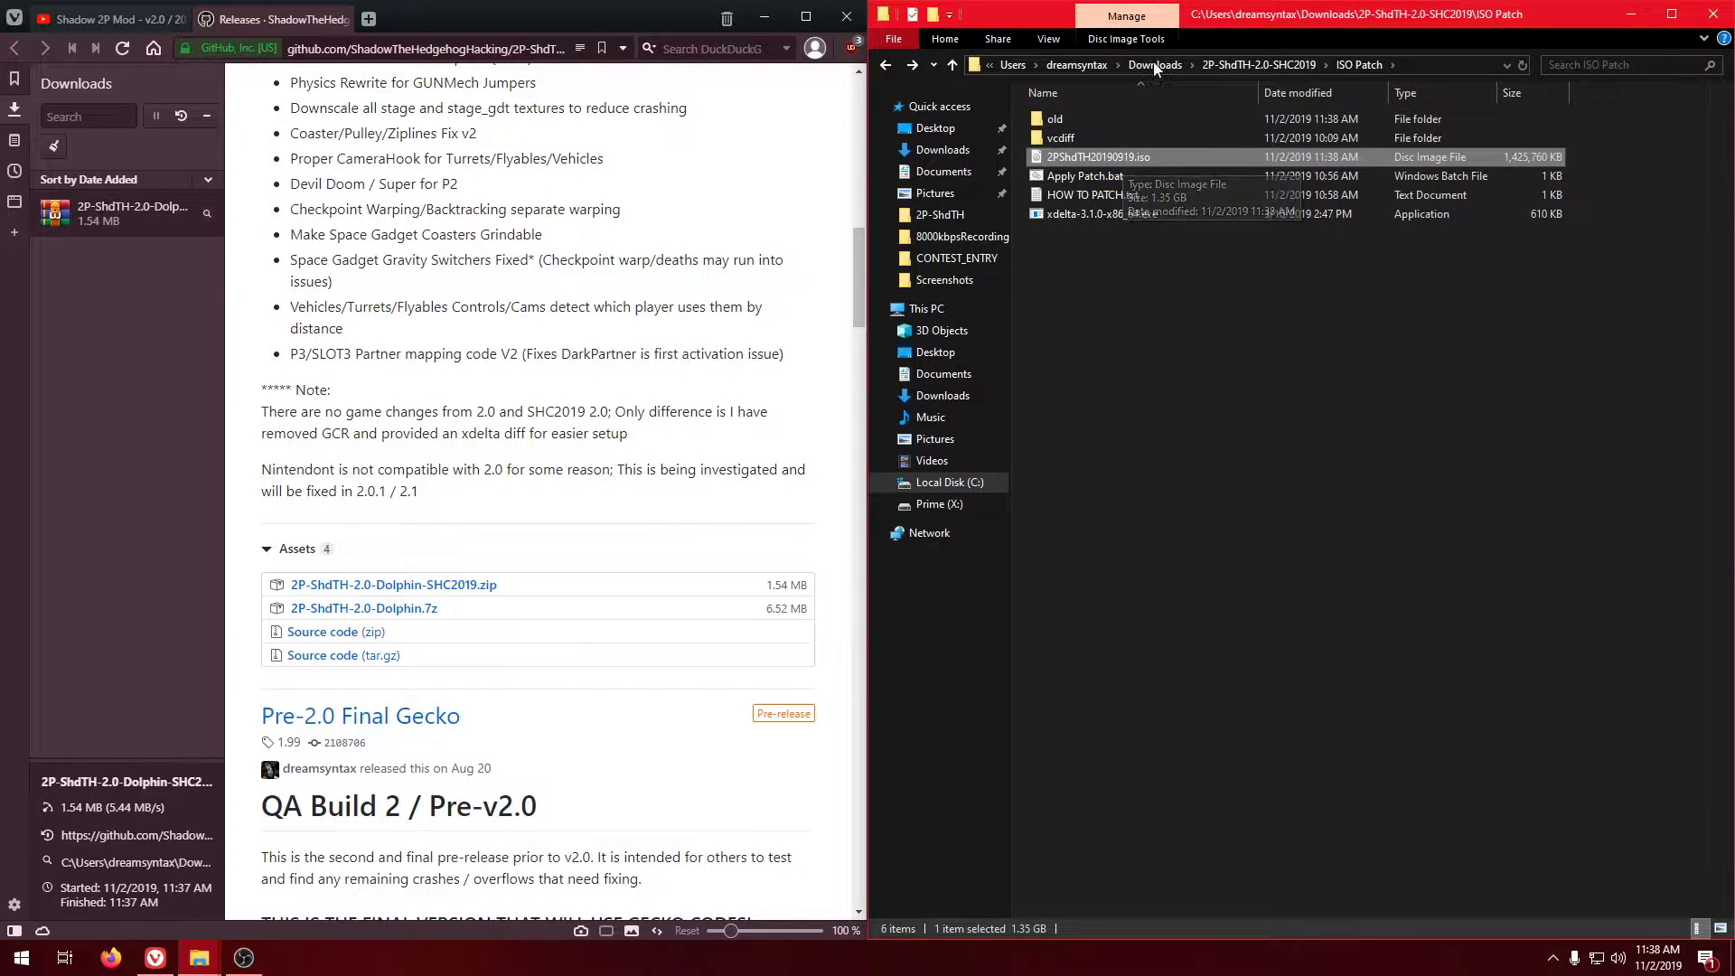
Go to dolphin-emu.org in the browser and open the Dolphin download page
left_click(454, 49)
type("dolphin-emu.org/")
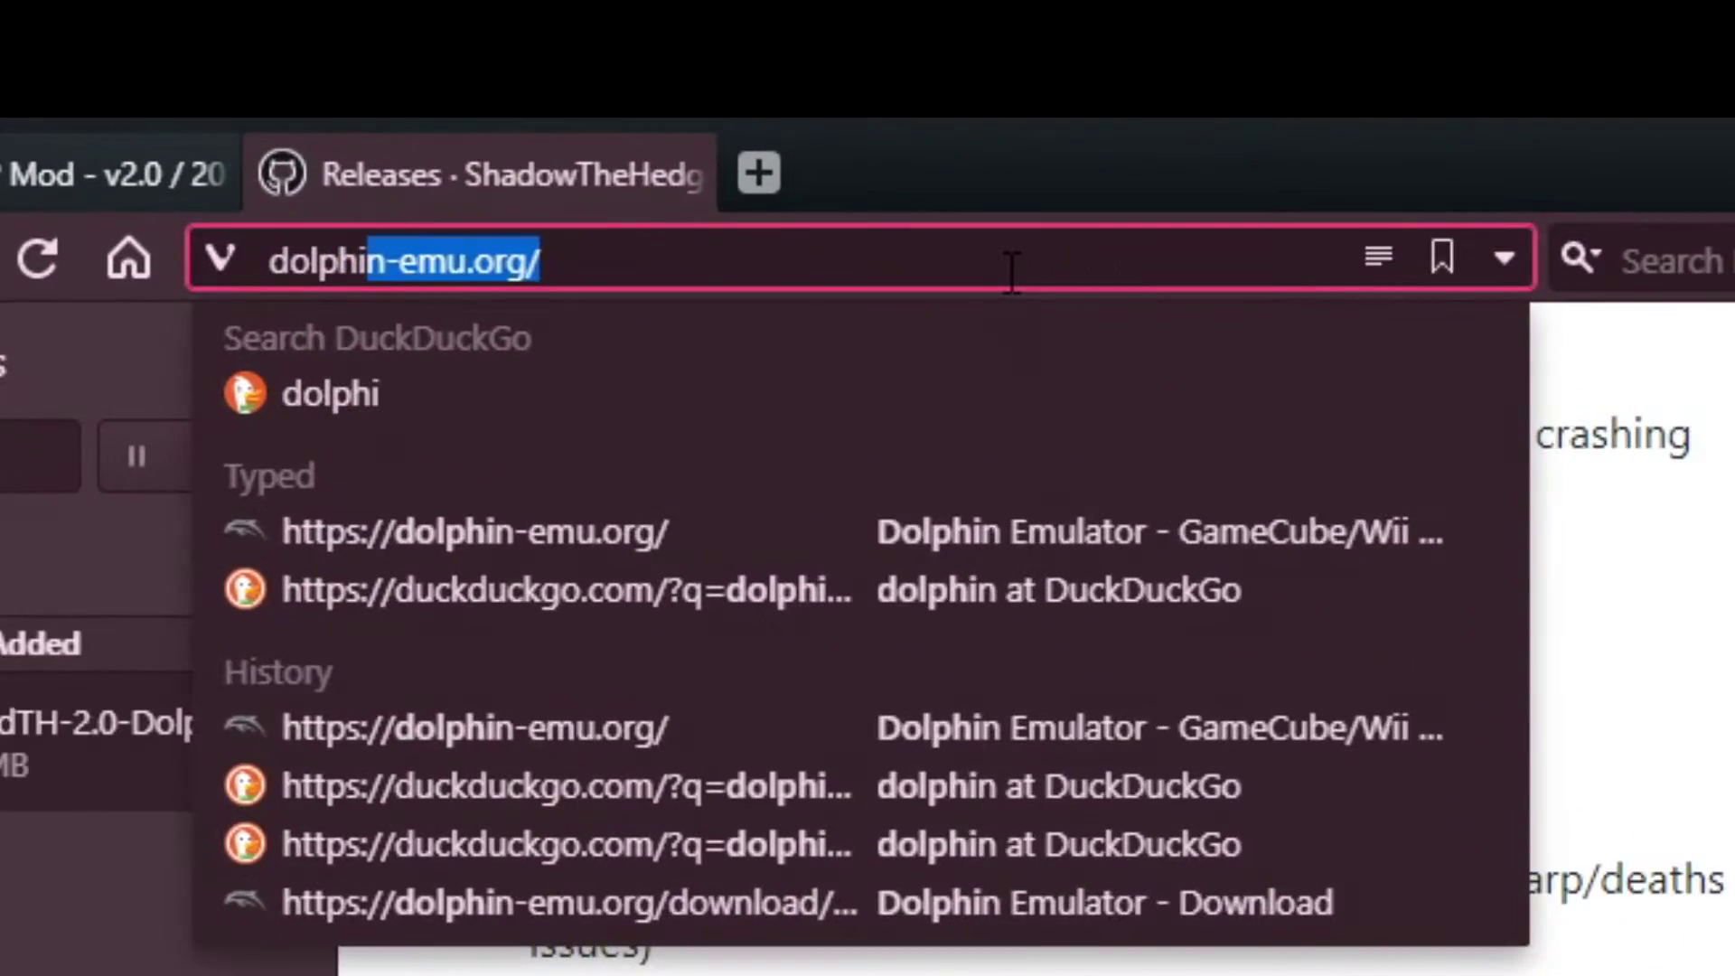
key("Return")
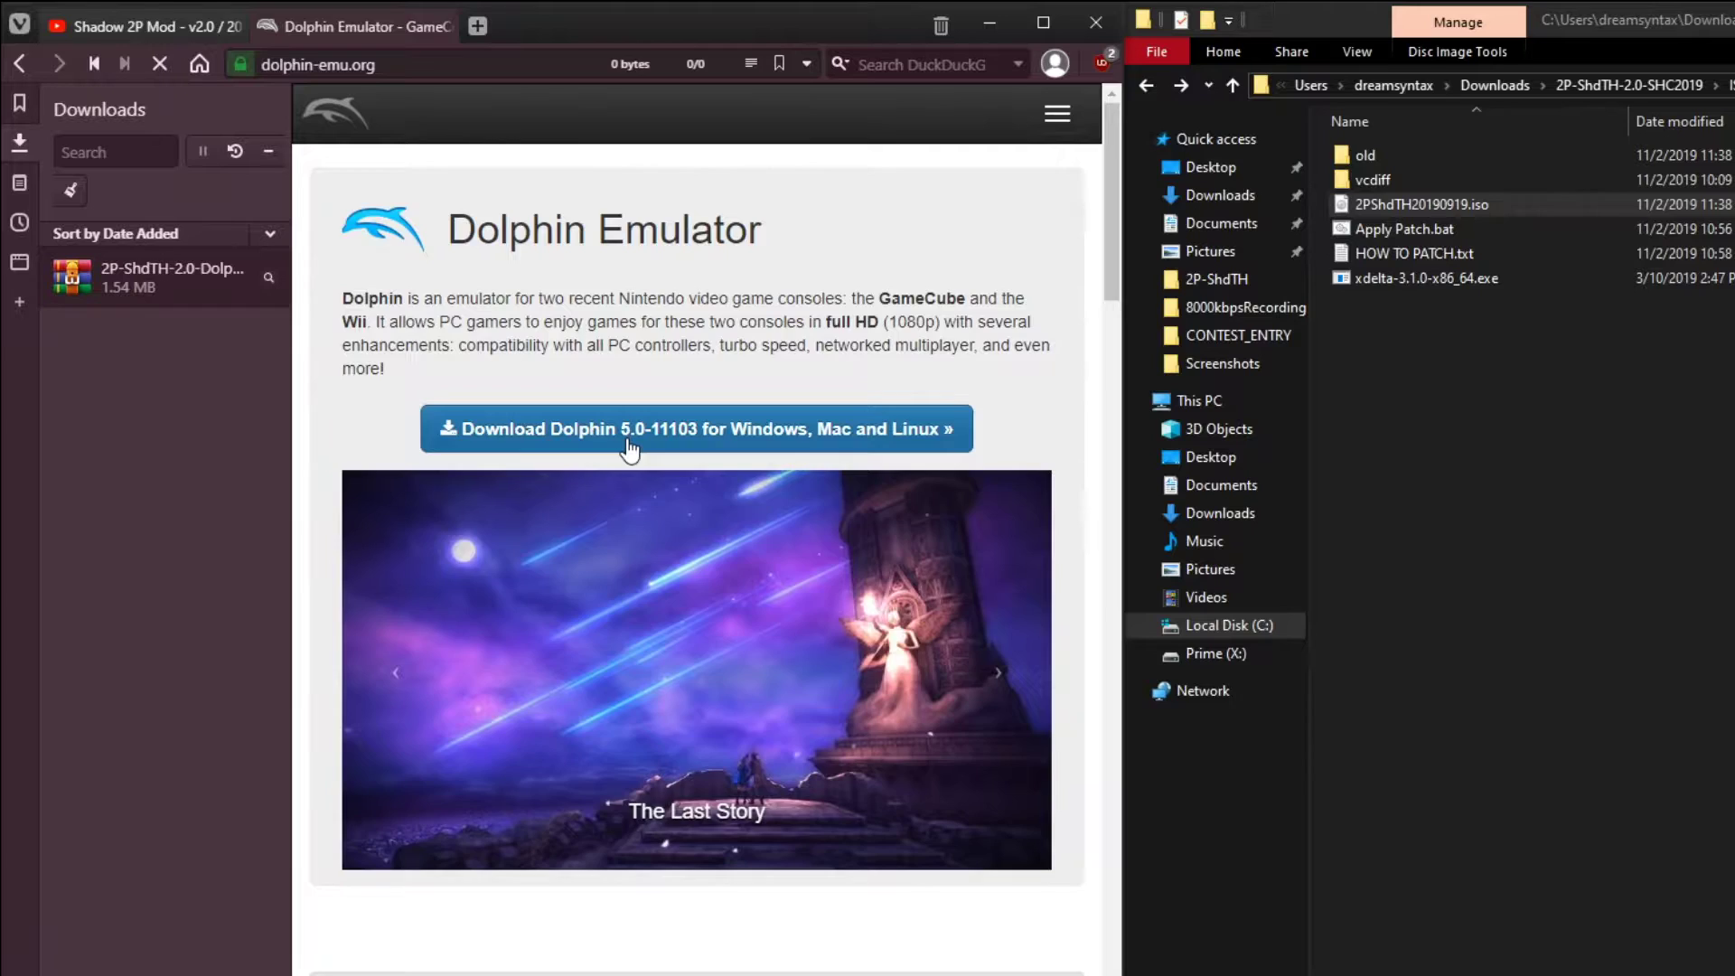
left_click(630, 431)
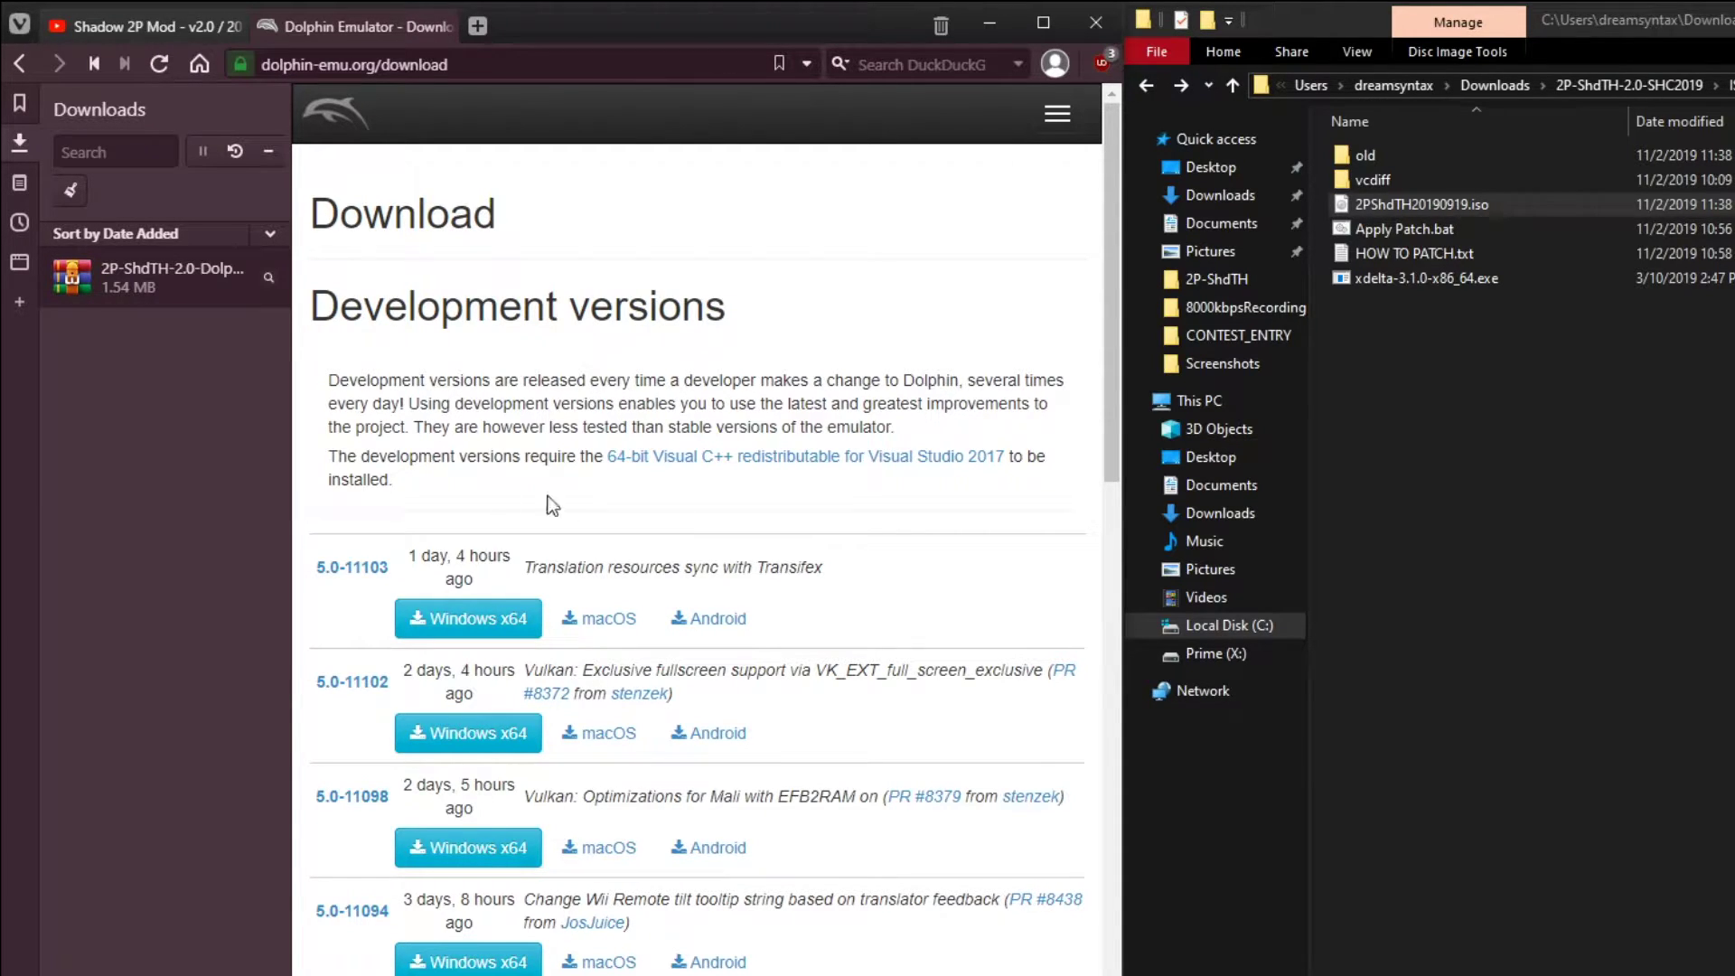
Download the 64-bit Visual C++ redistributable for Visual Studio 2017, saving VC_redist.x64.exe
left_click(678, 461)
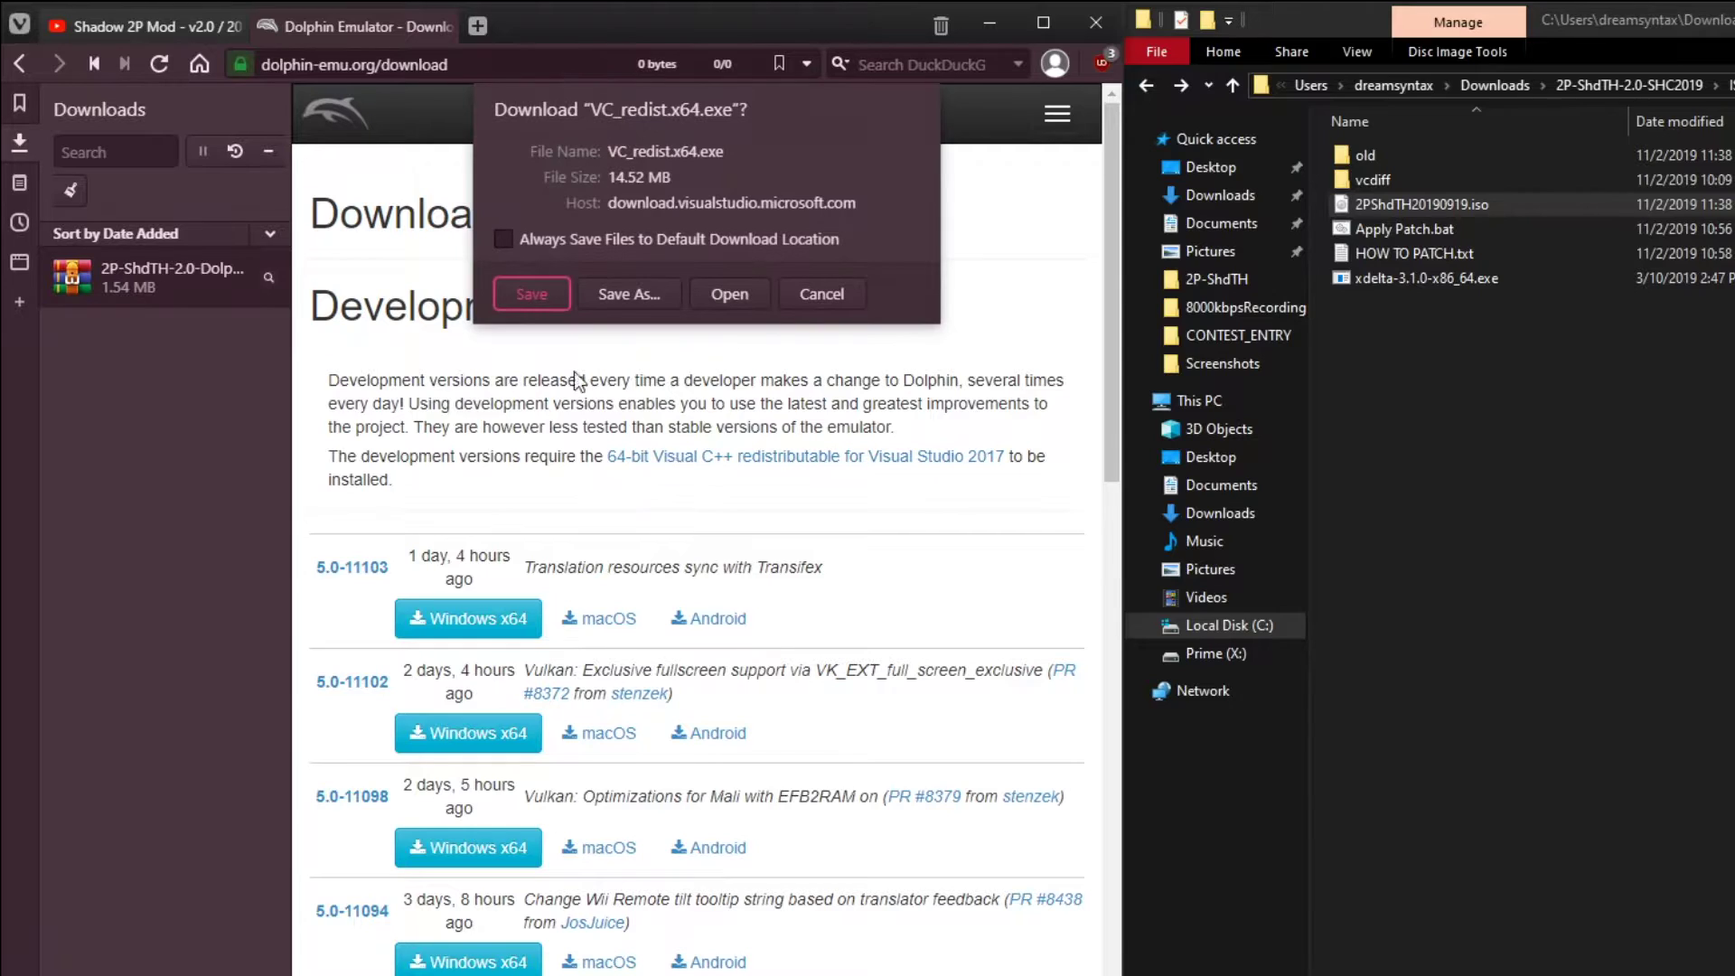
left_click(495, 326)
left_click(674, 652)
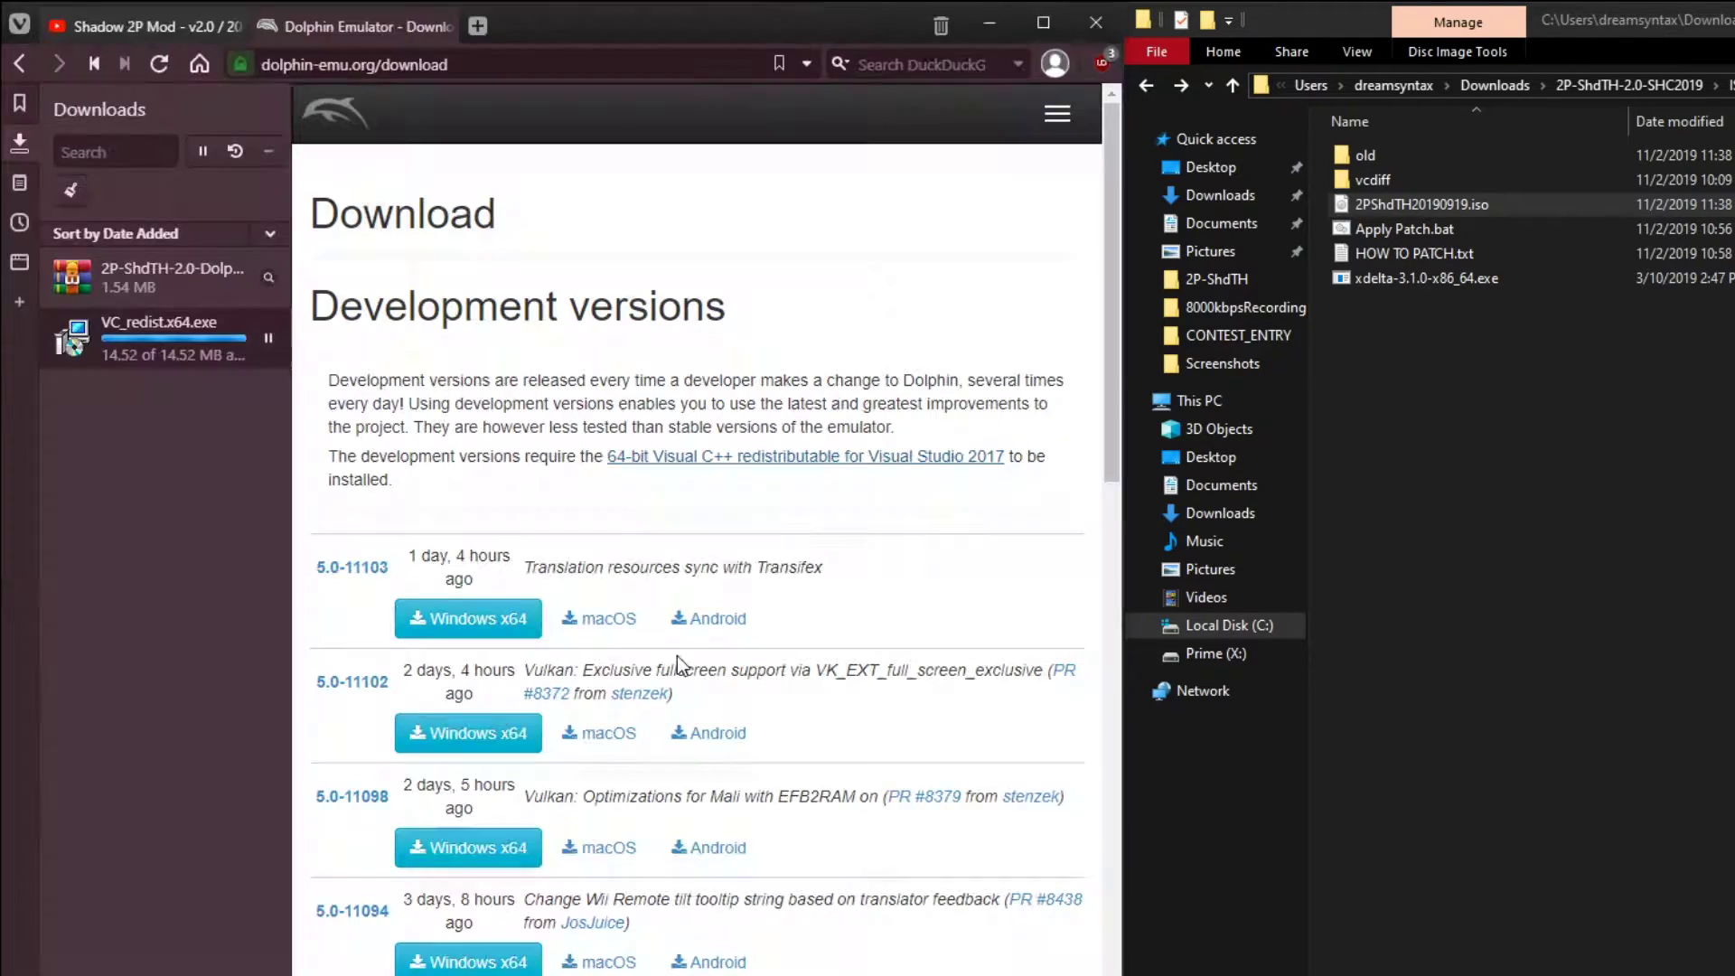
Try to install the Microsoft Visual C++ 2017 Redistributable (x64), accepting its license terms, and close the installer
double_click(193, 341)
left_click(1164, 654)
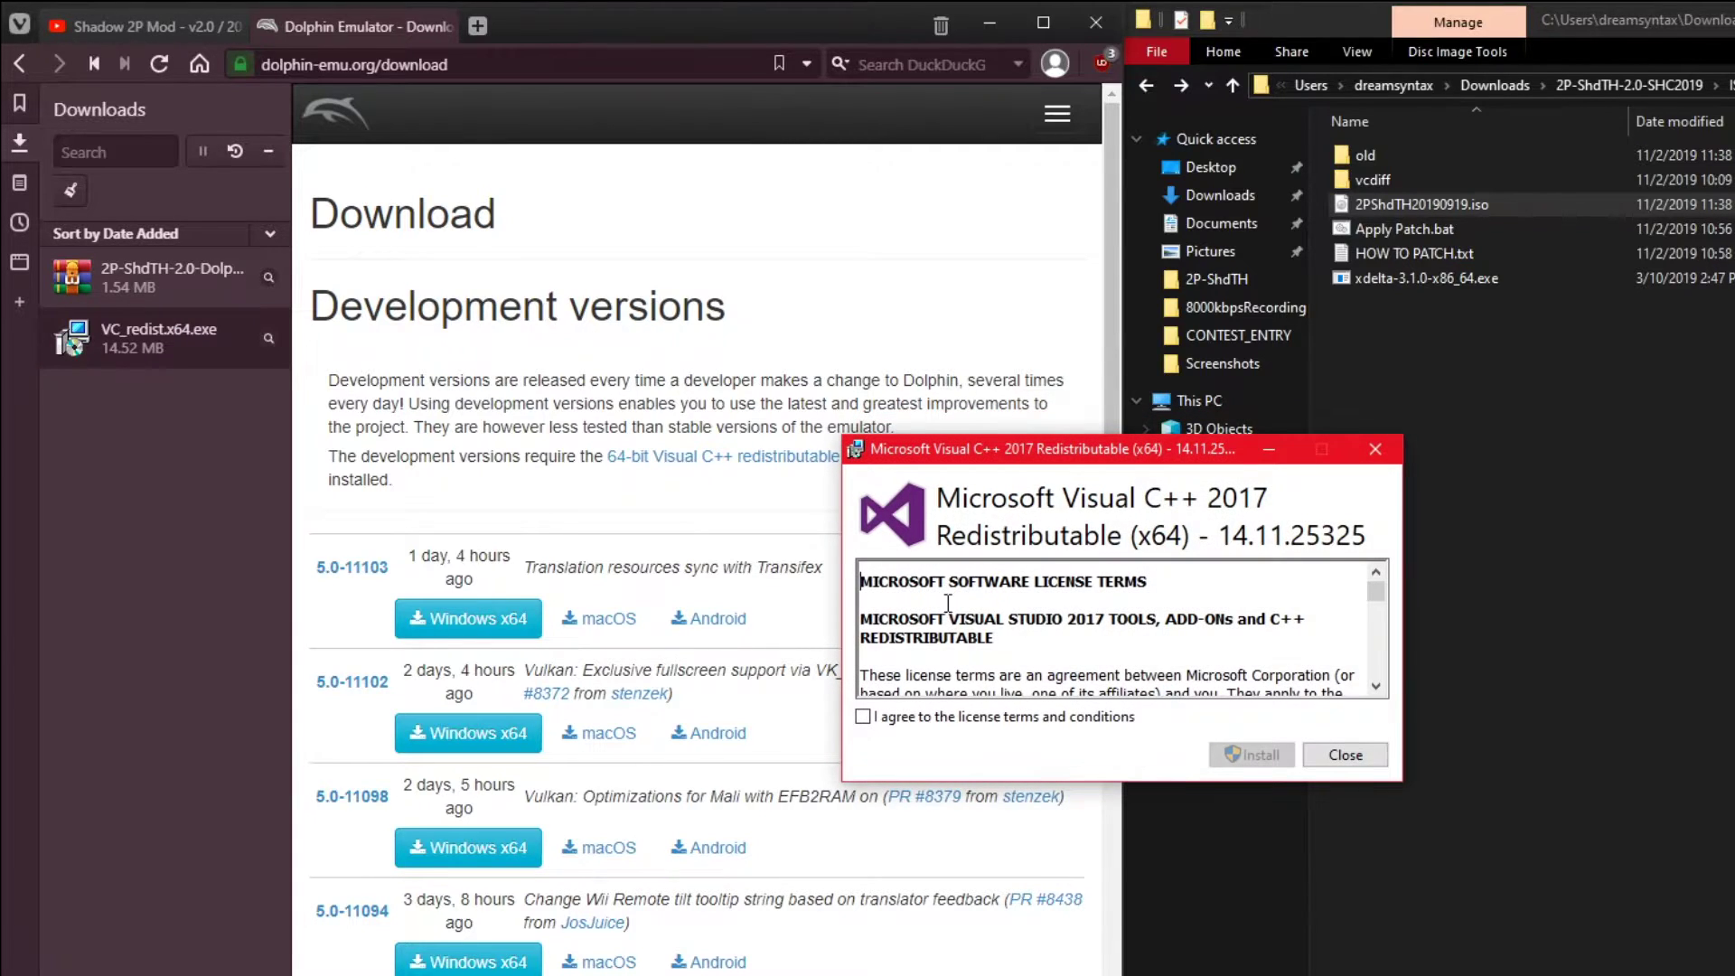
left_click(940, 717)
left_click(1253, 753)
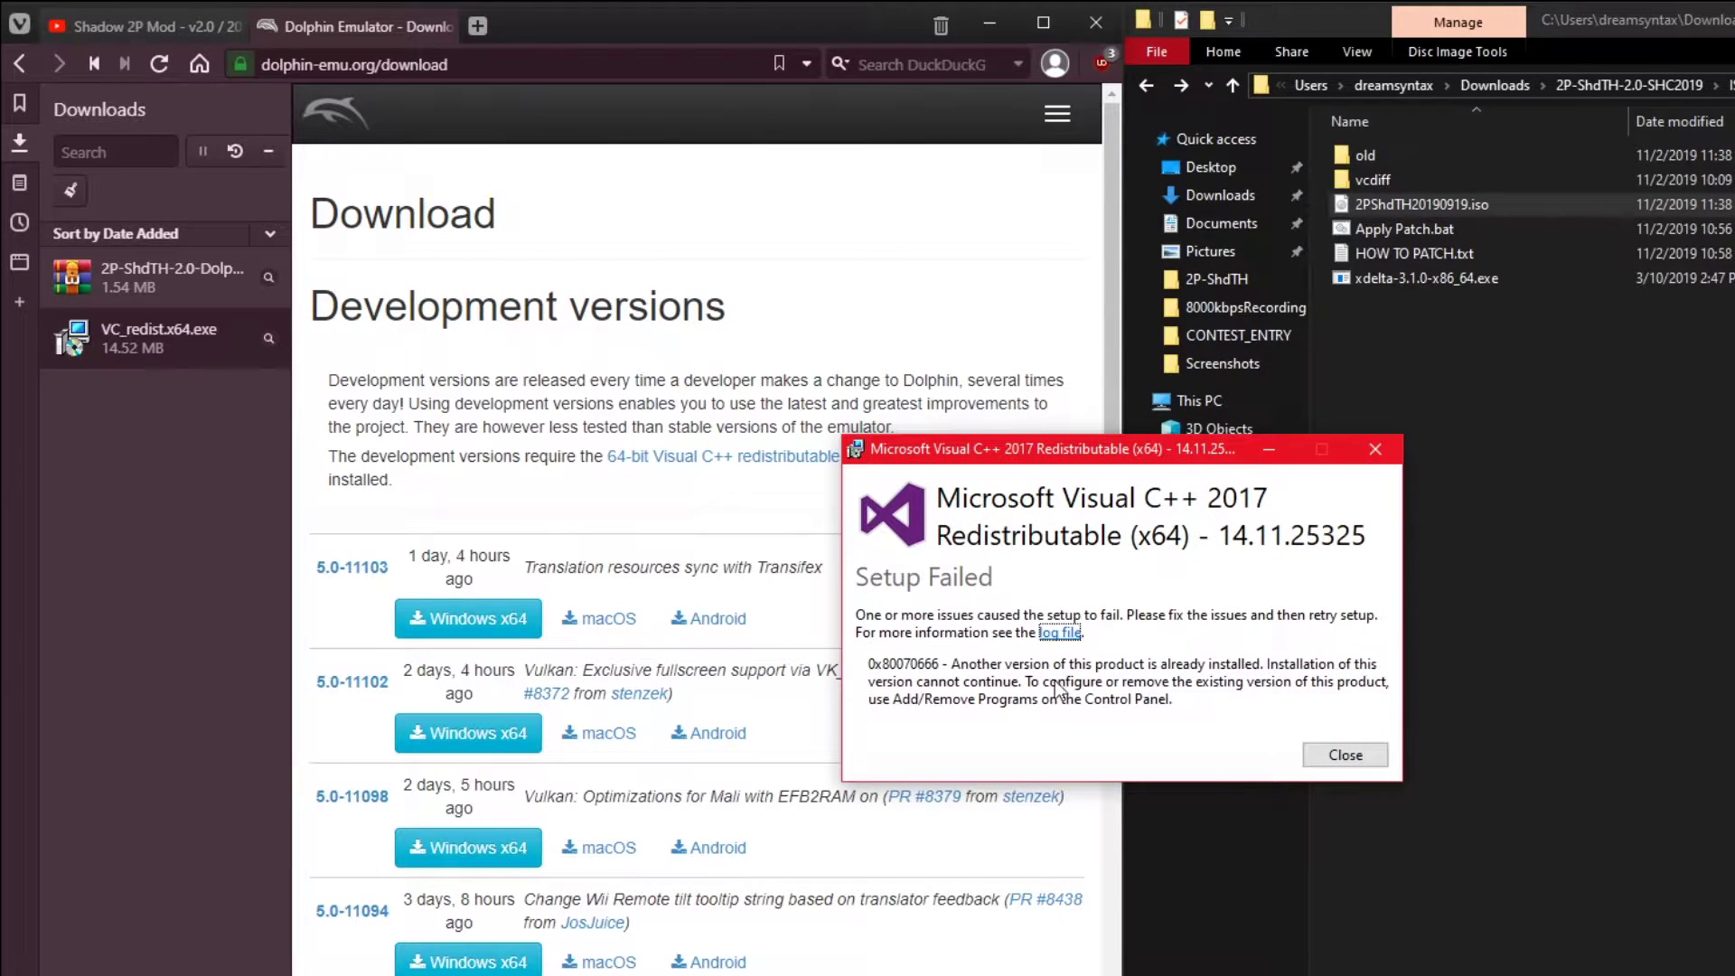
left_click(1343, 756)
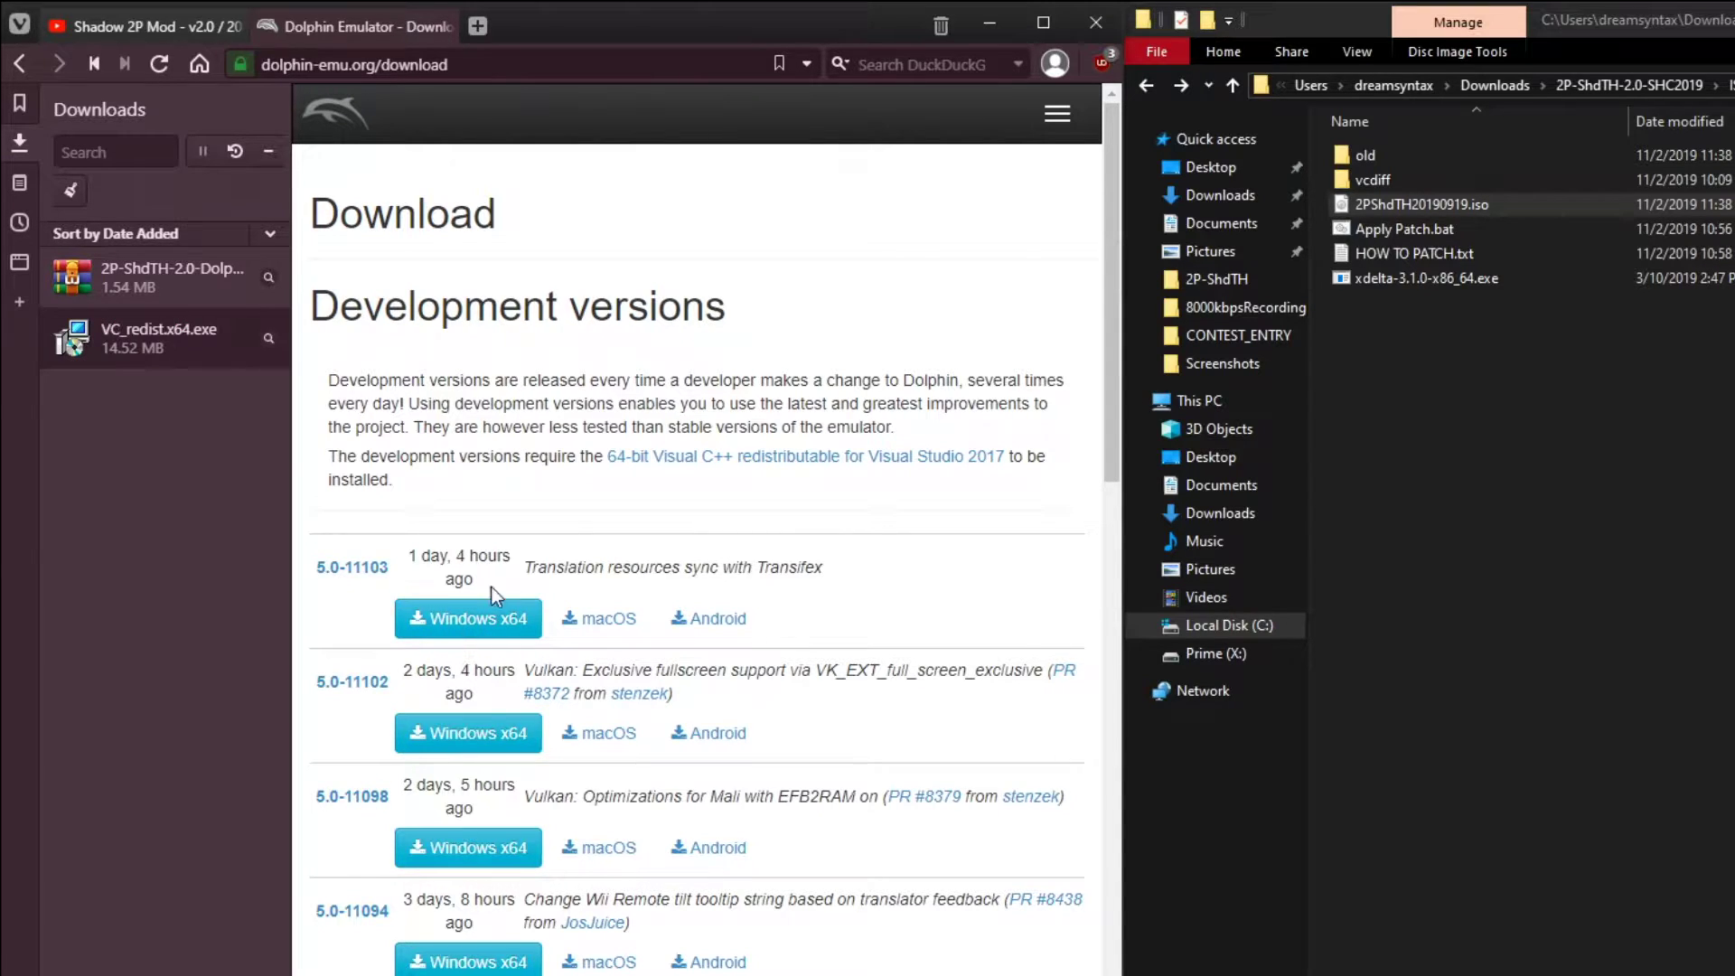
Download the Windows x64 build of Dolphin 5.0-11103 and extract the archive into its own dolphin-master-5.0-11103-x64 folder
left_click(485, 633)
key("Return")
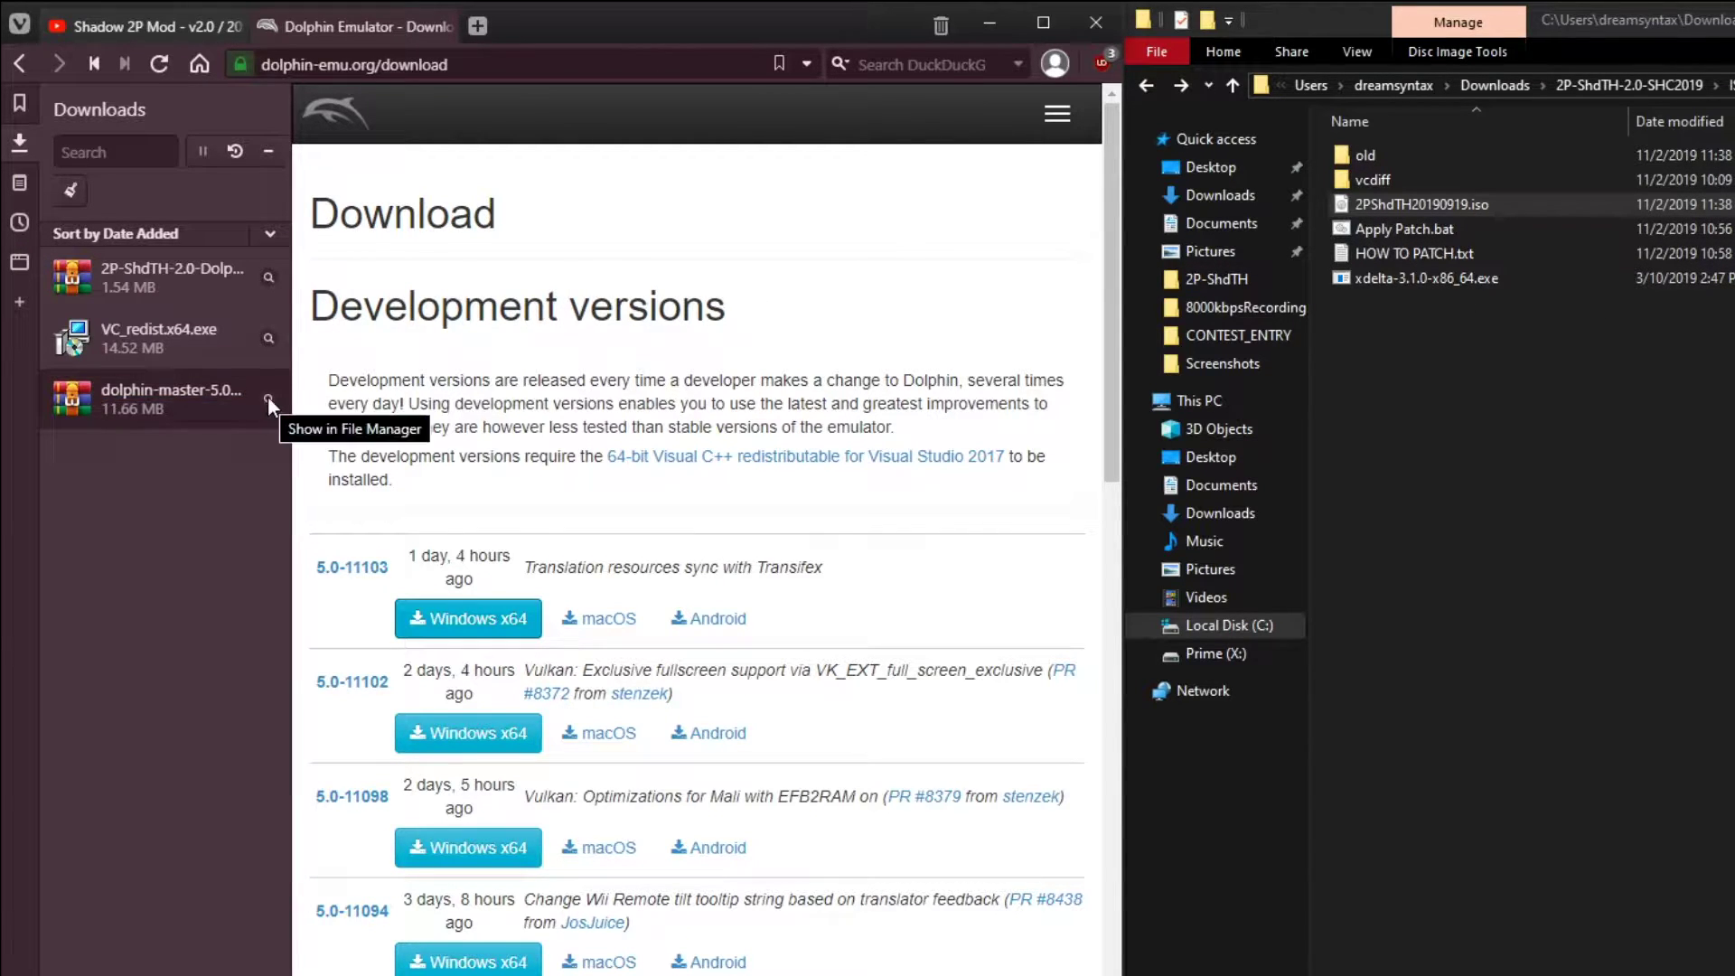
left_click(268, 400)
left_click_drag(919, 194, 5, 361)
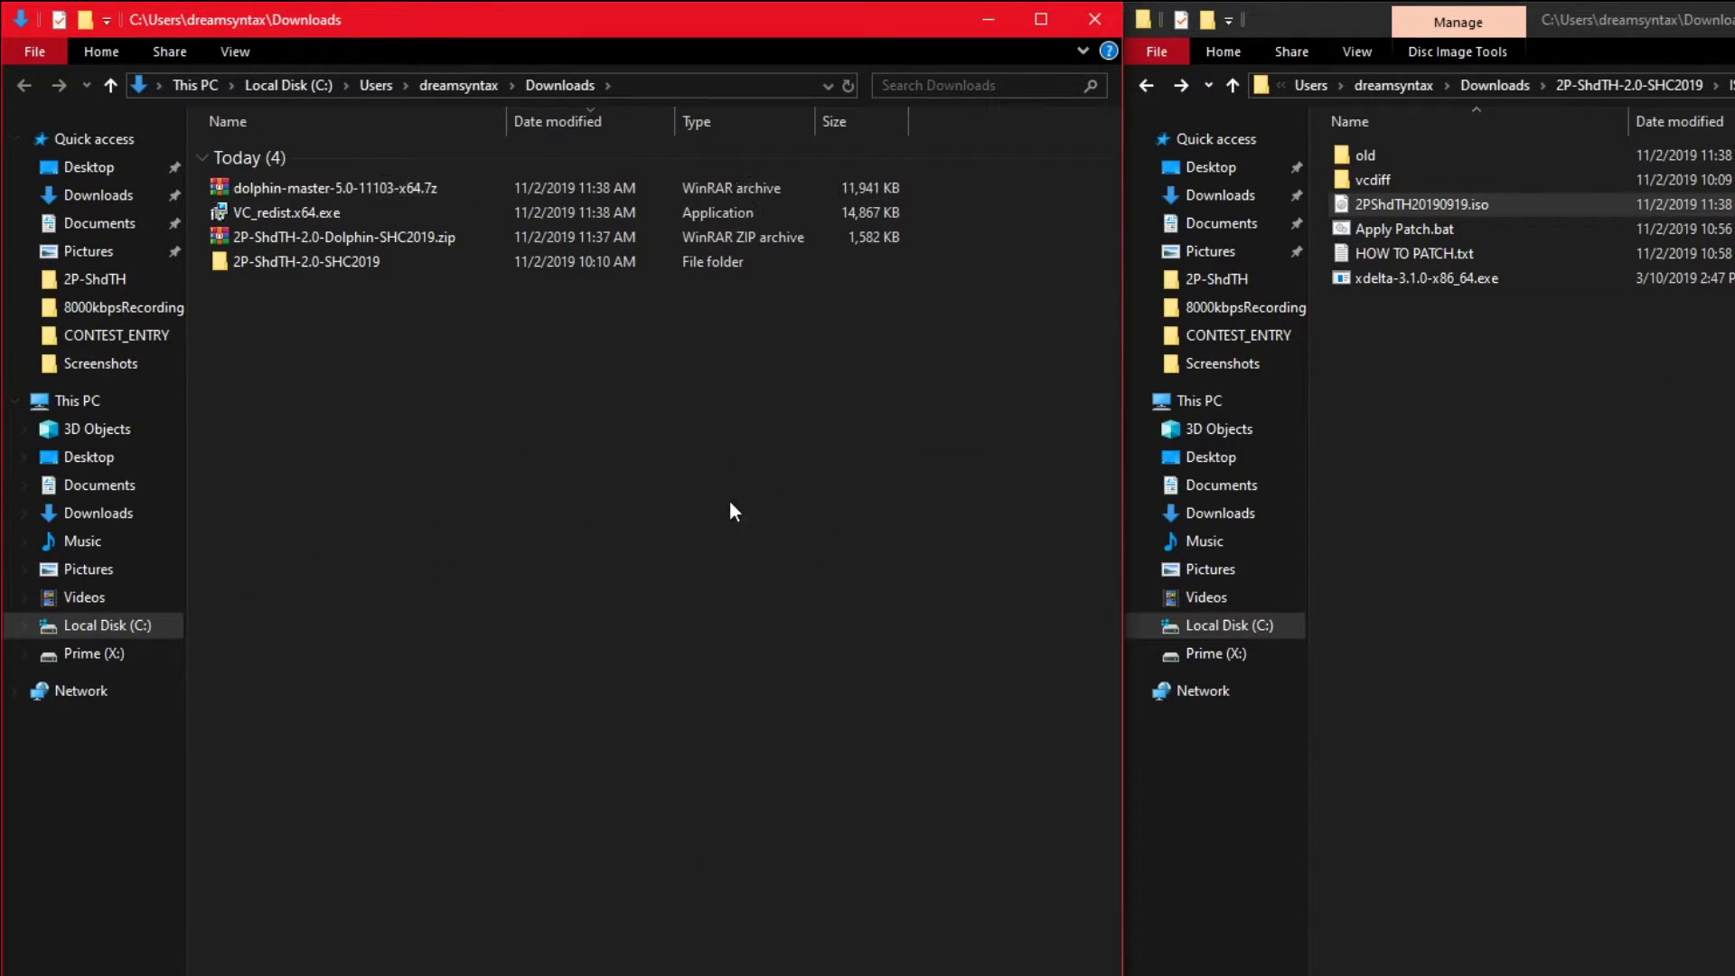
right_click(349, 186)
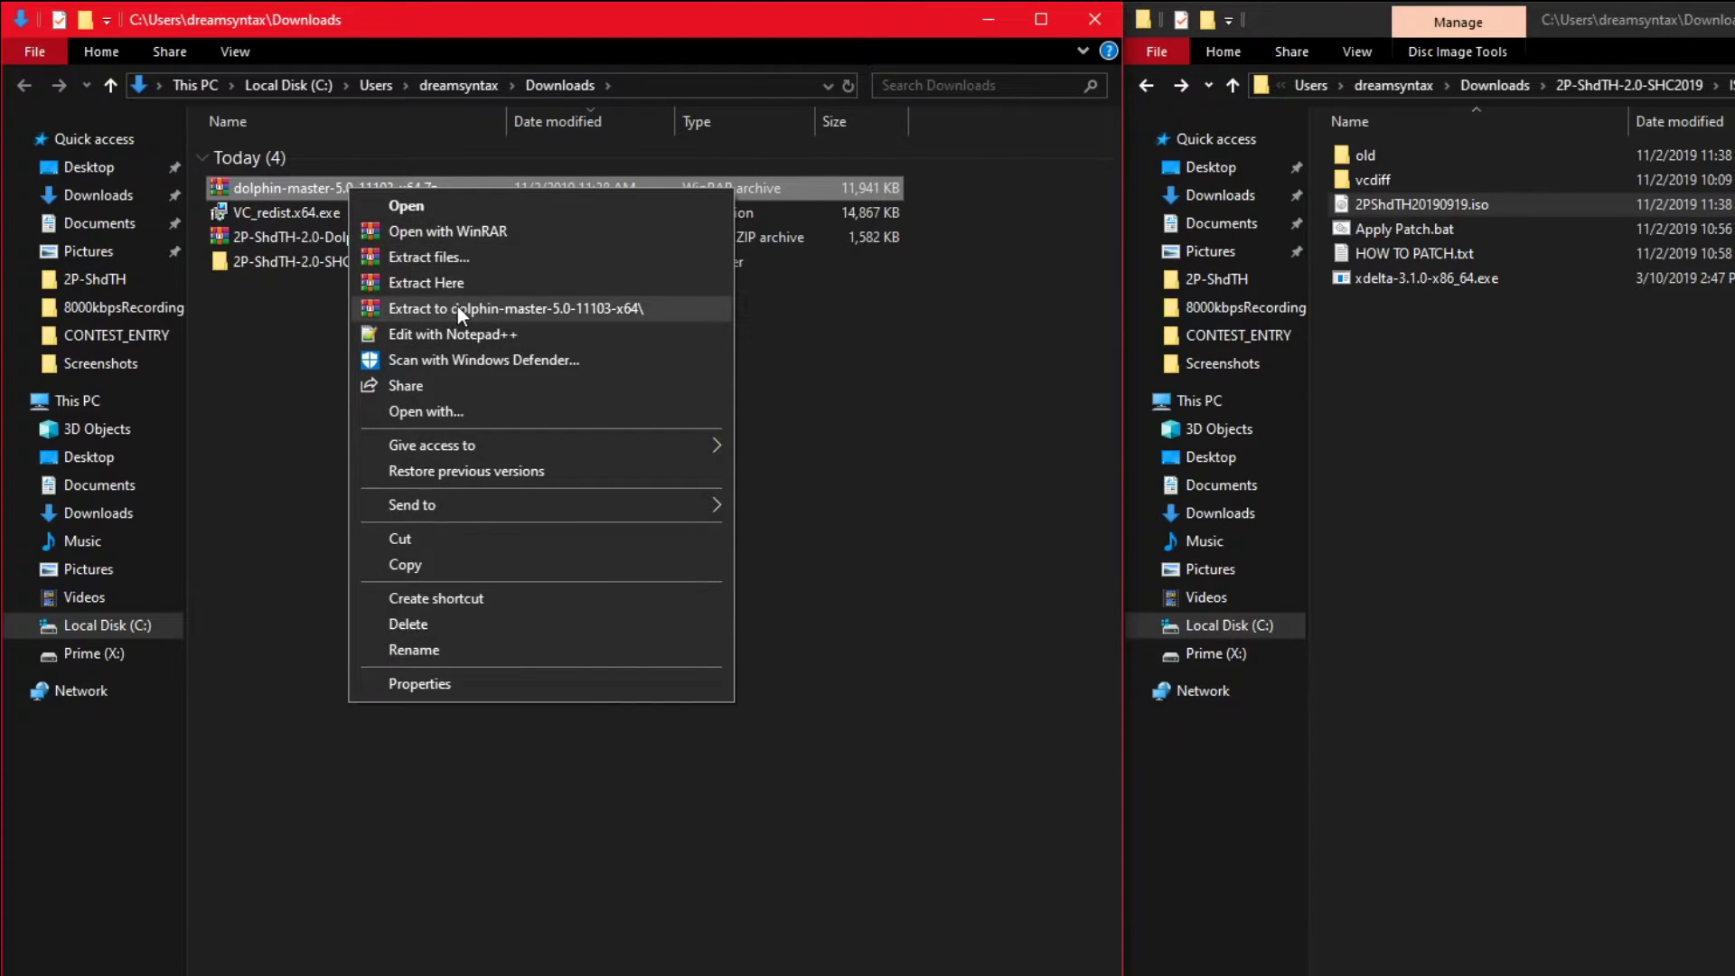
left_click(457, 308)
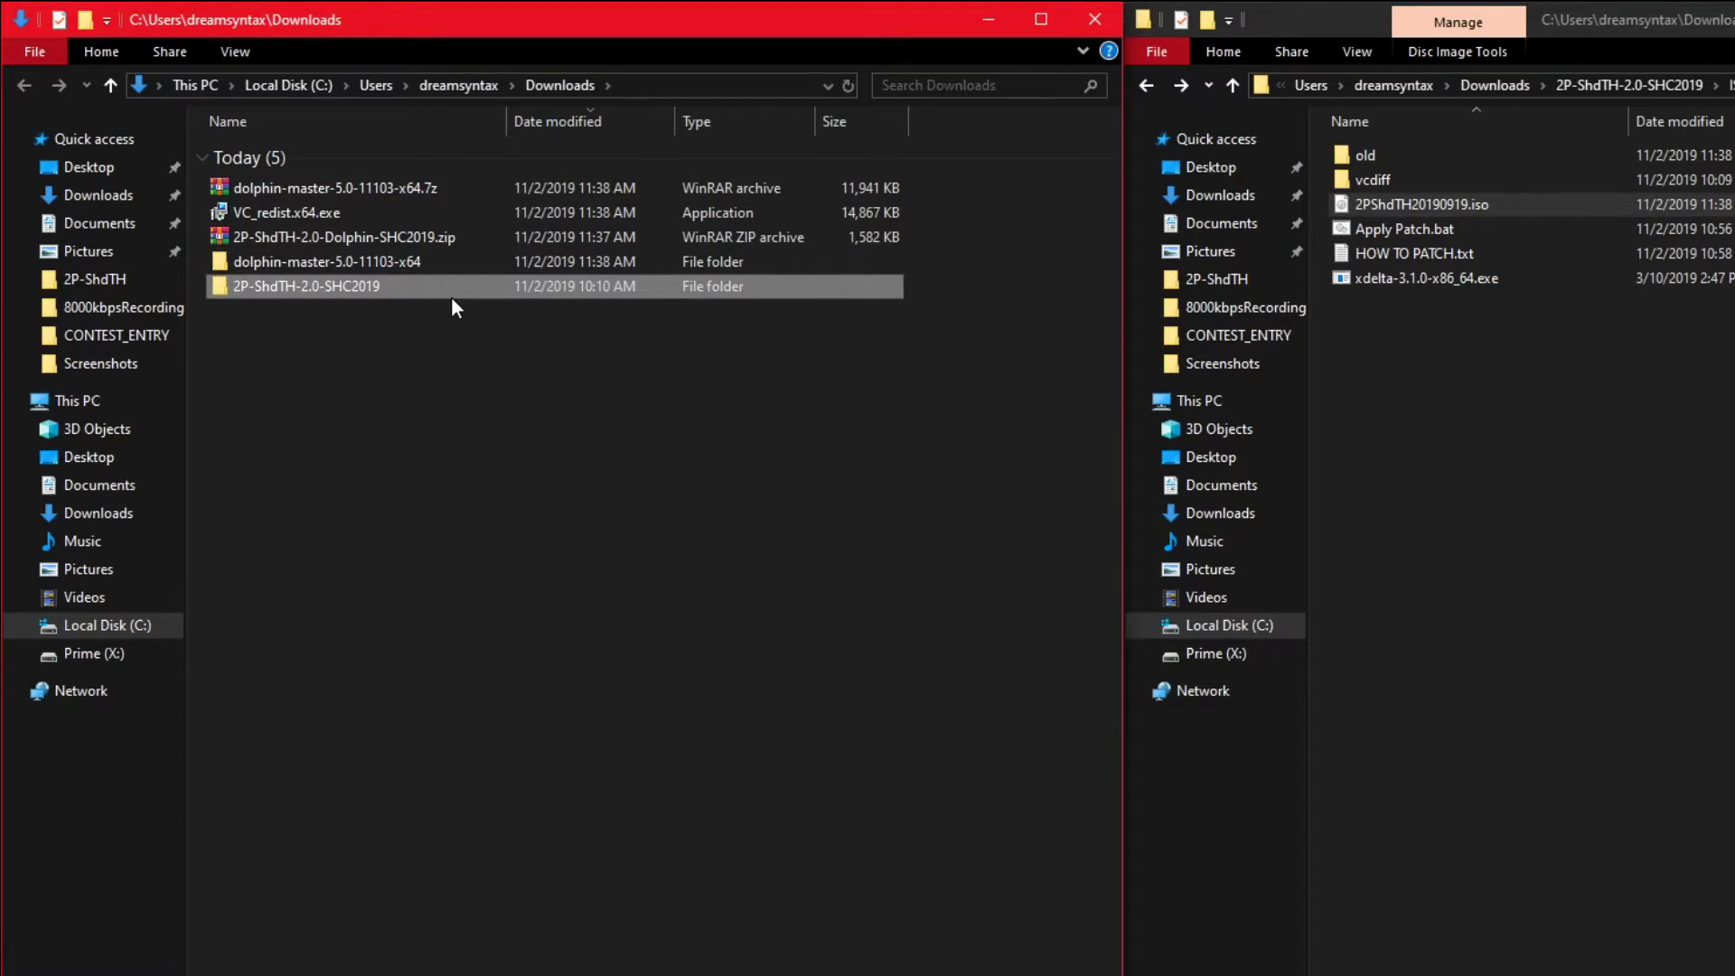
Create an empty text file named portable.txt in the extracted Dolphin-x64 folder
double_click(361, 261)
double_click(330, 155)
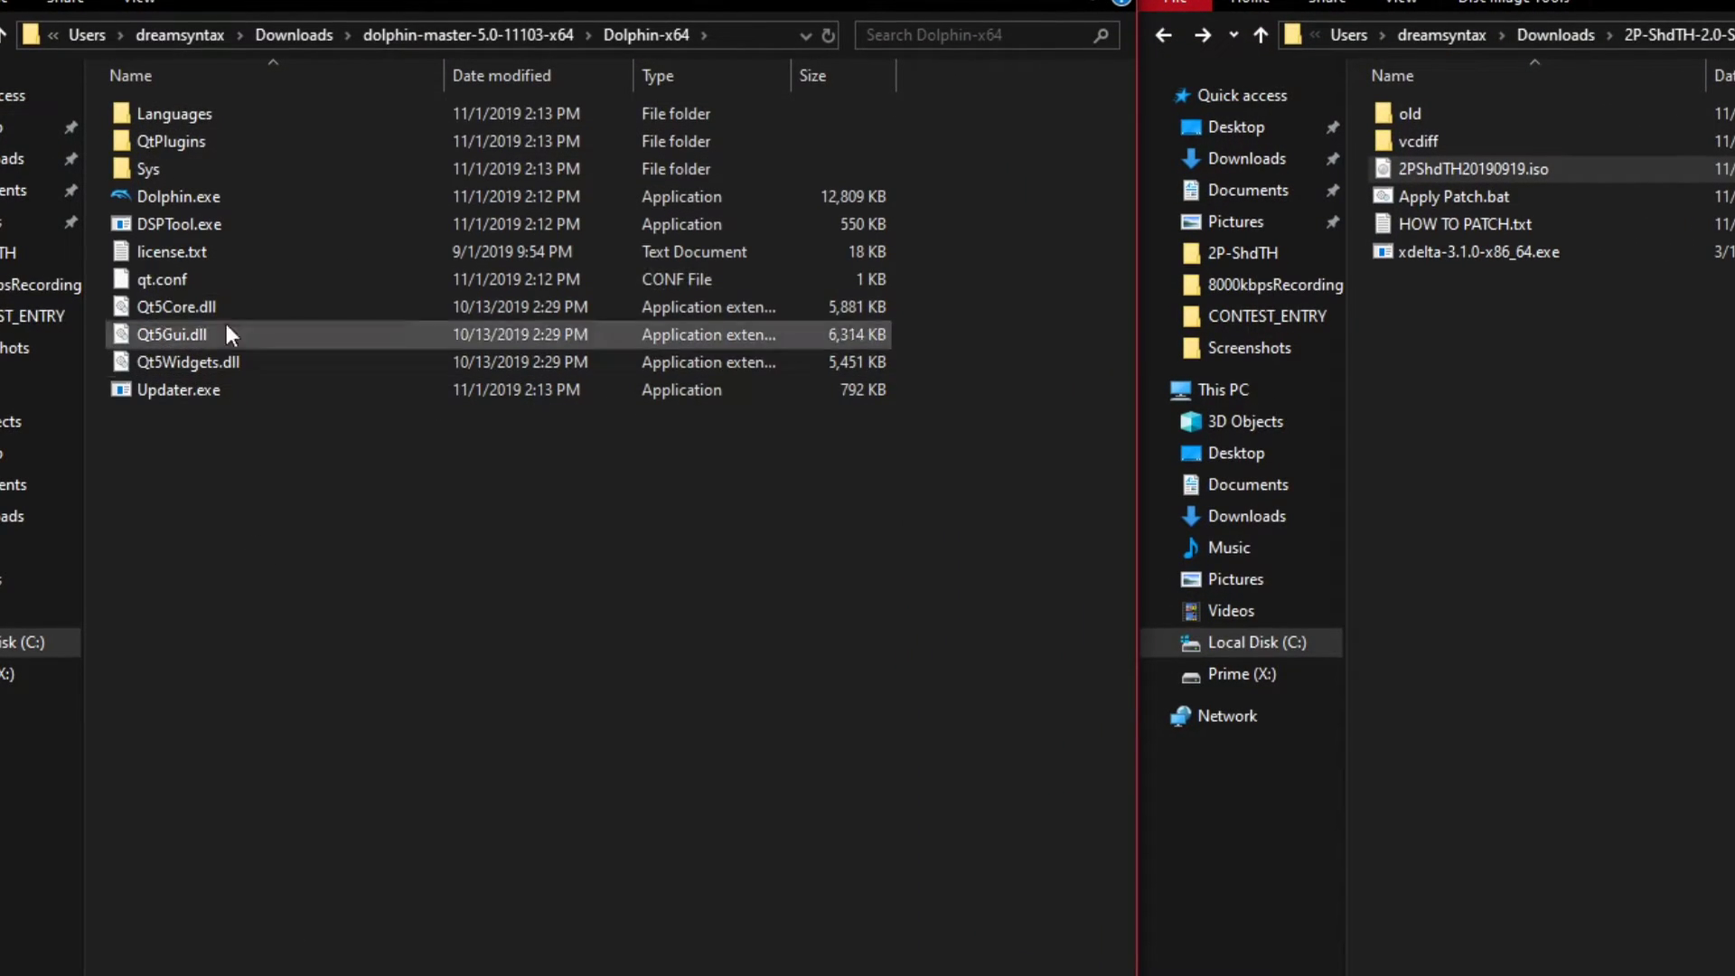
right_click(300, 477)
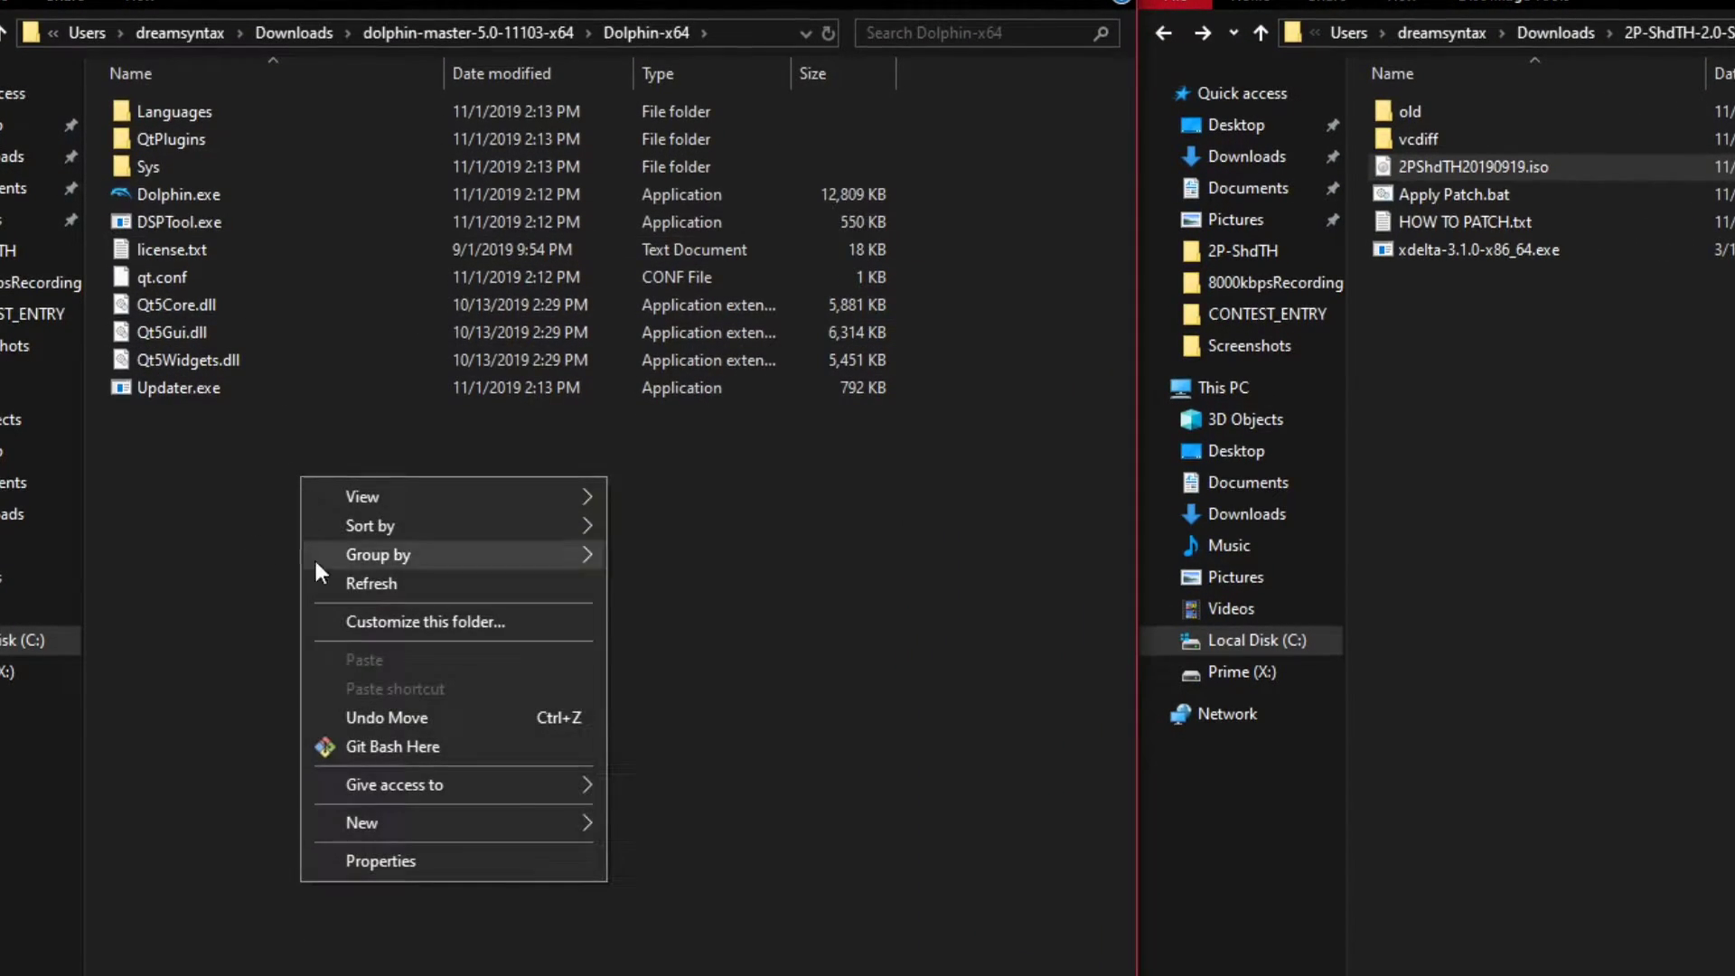
mouse_move(412, 815)
left_click(687, 966)
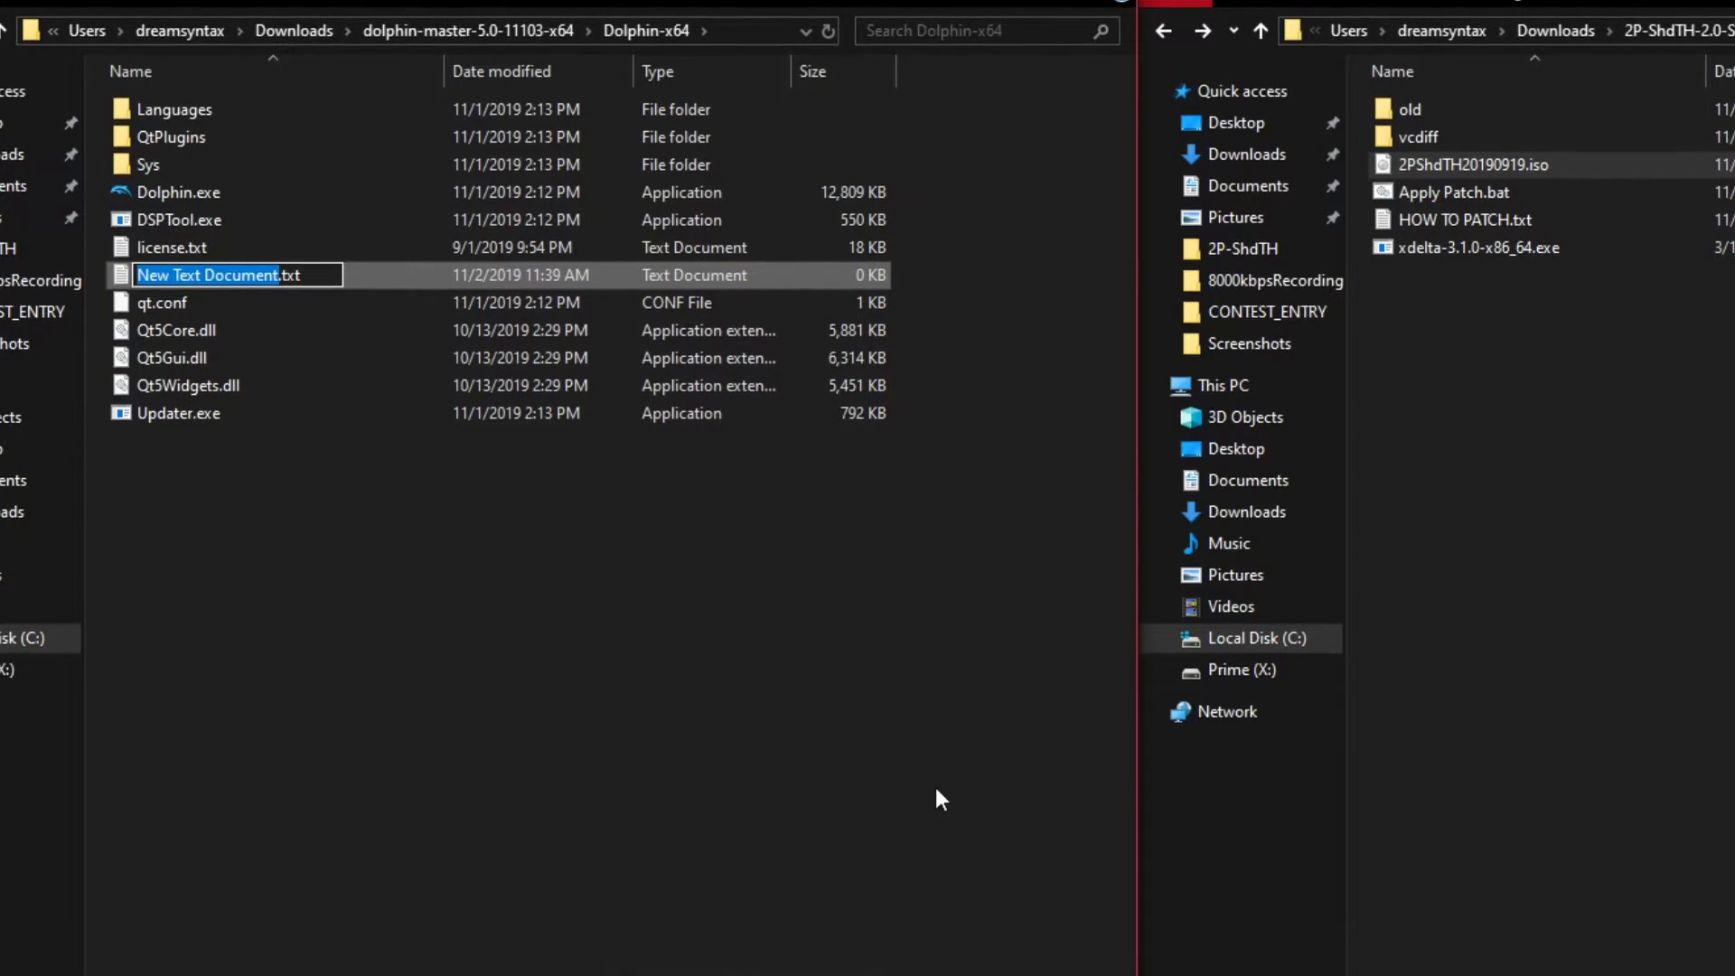
type("portable")
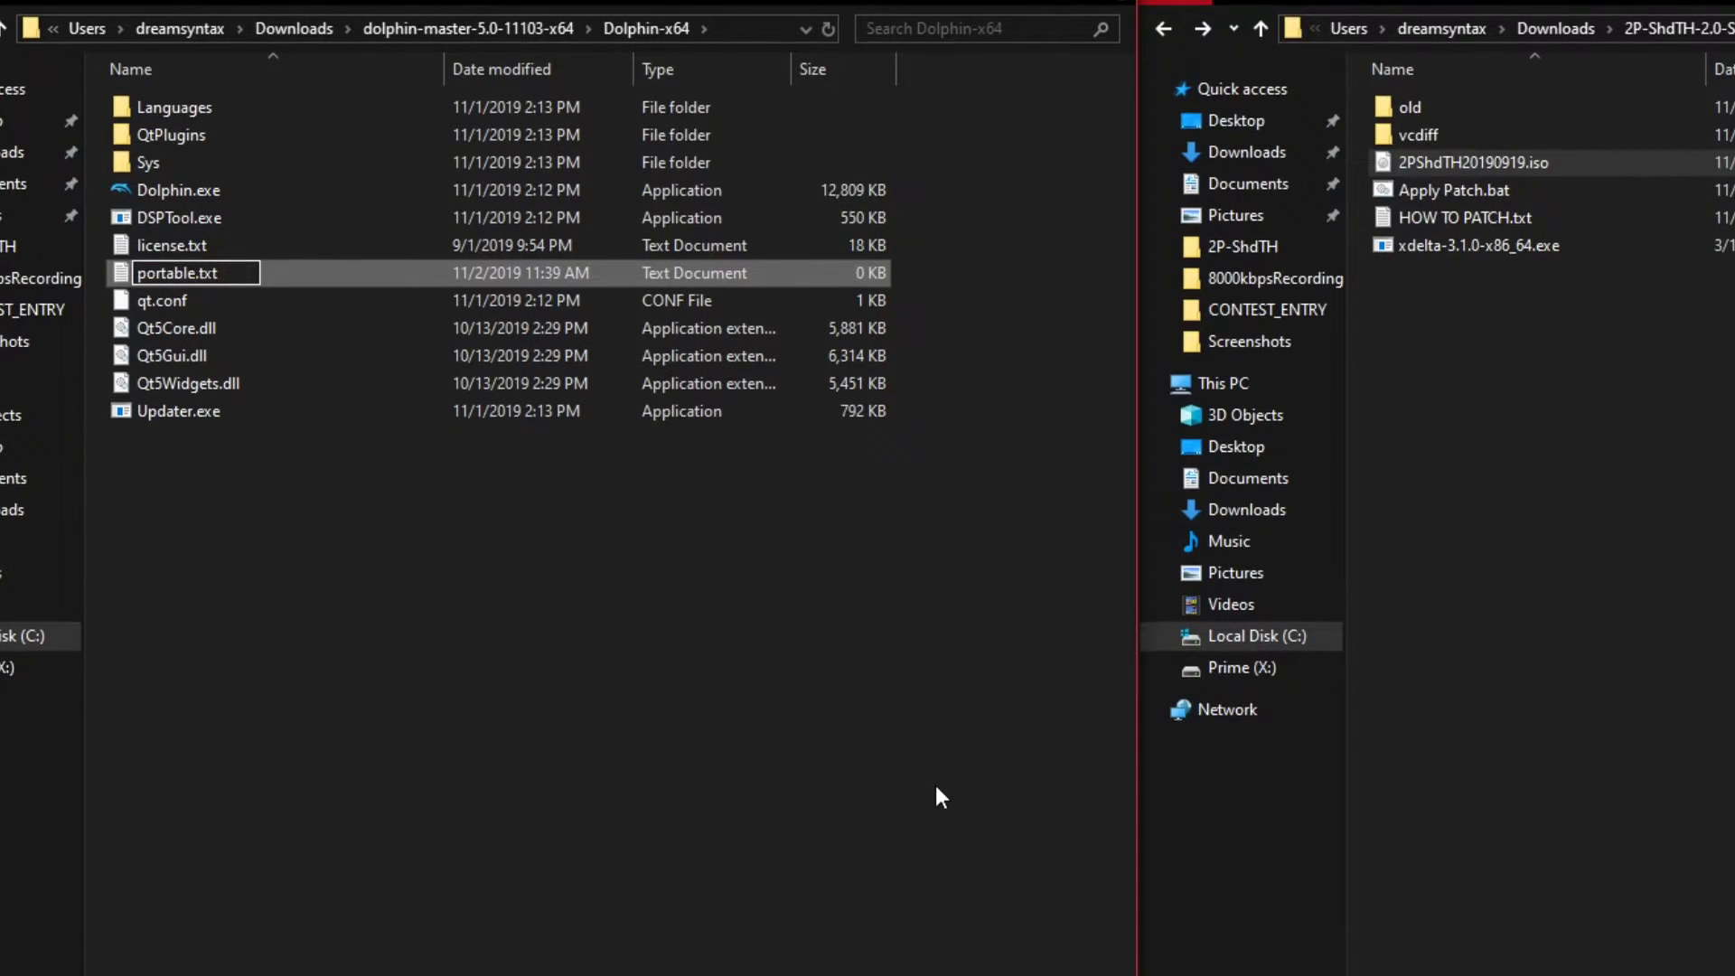
key("Return")
Launch Dolphin.exe once to generate its User folder, decline usage statistics reporting, and close the emulator
double_click(185, 189)
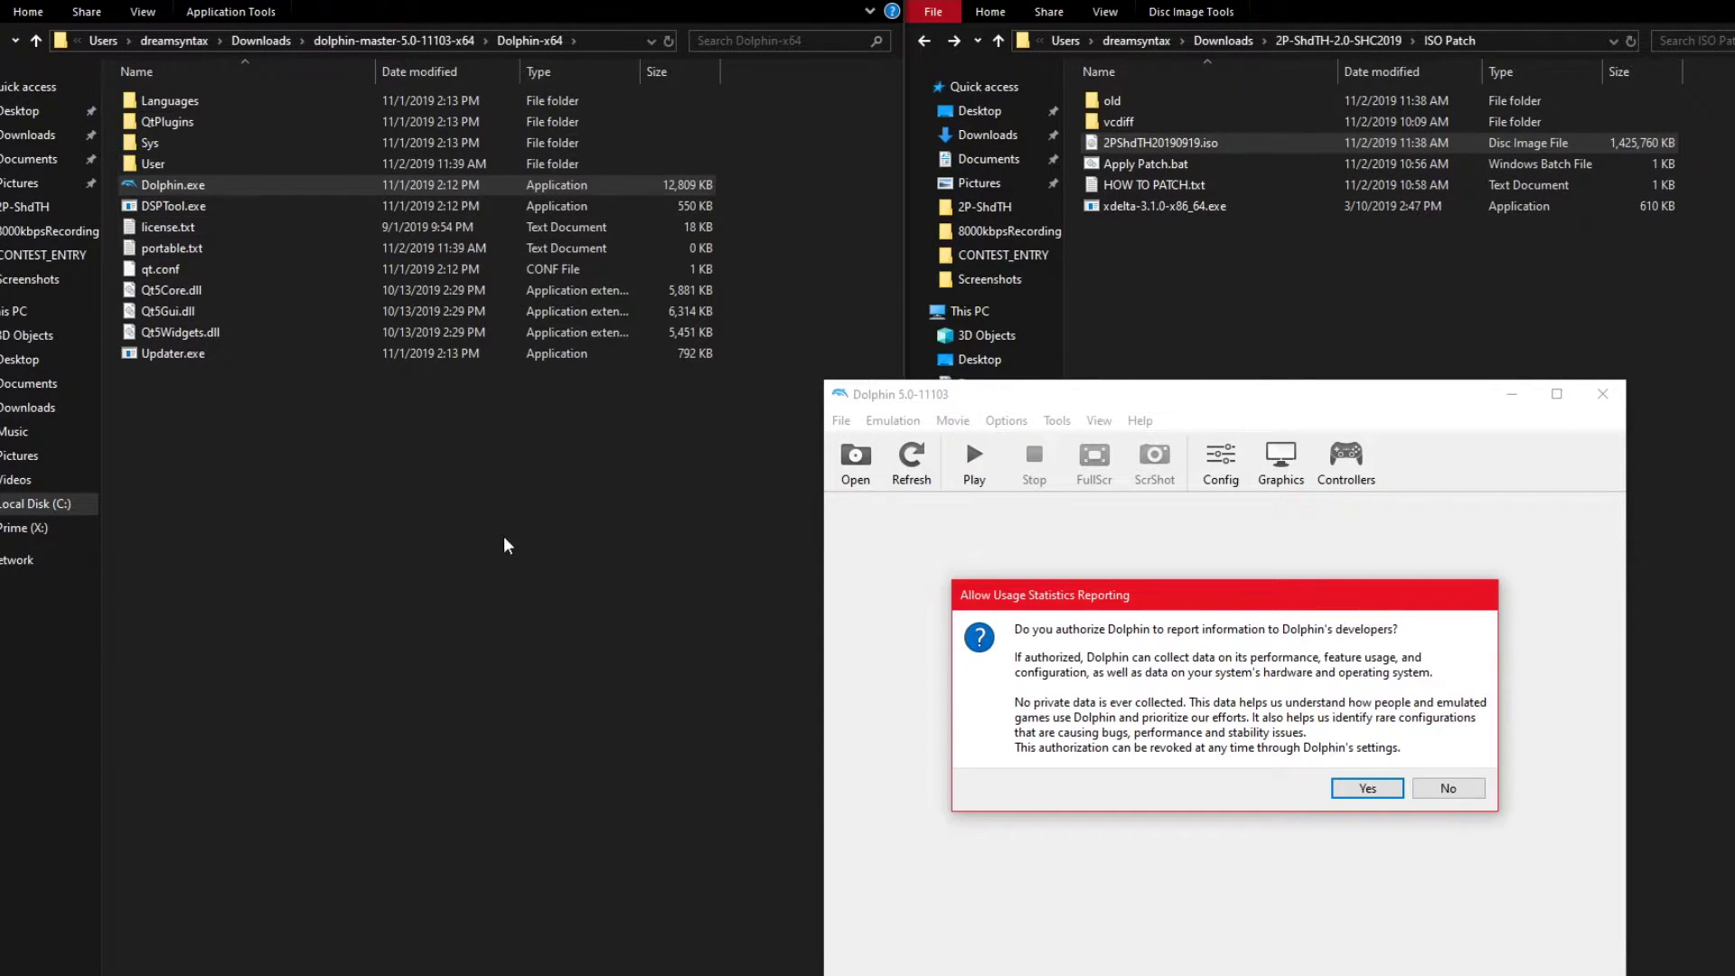
left_click(1450, 789)
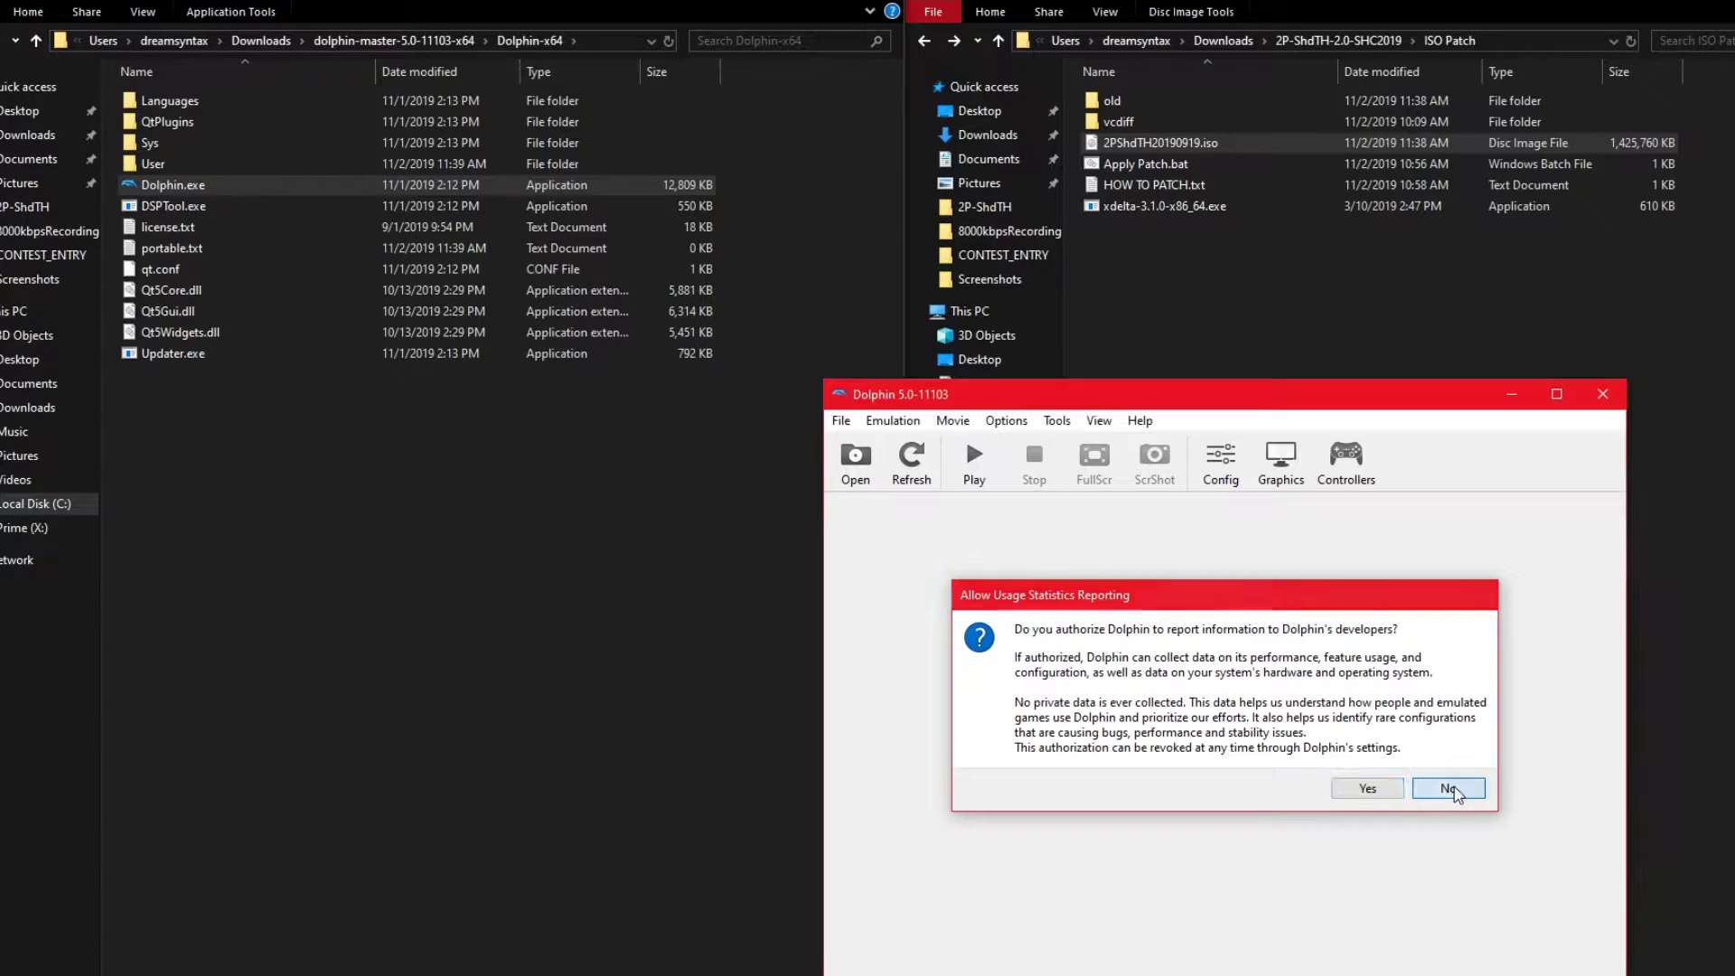
left_click(1600, 398)
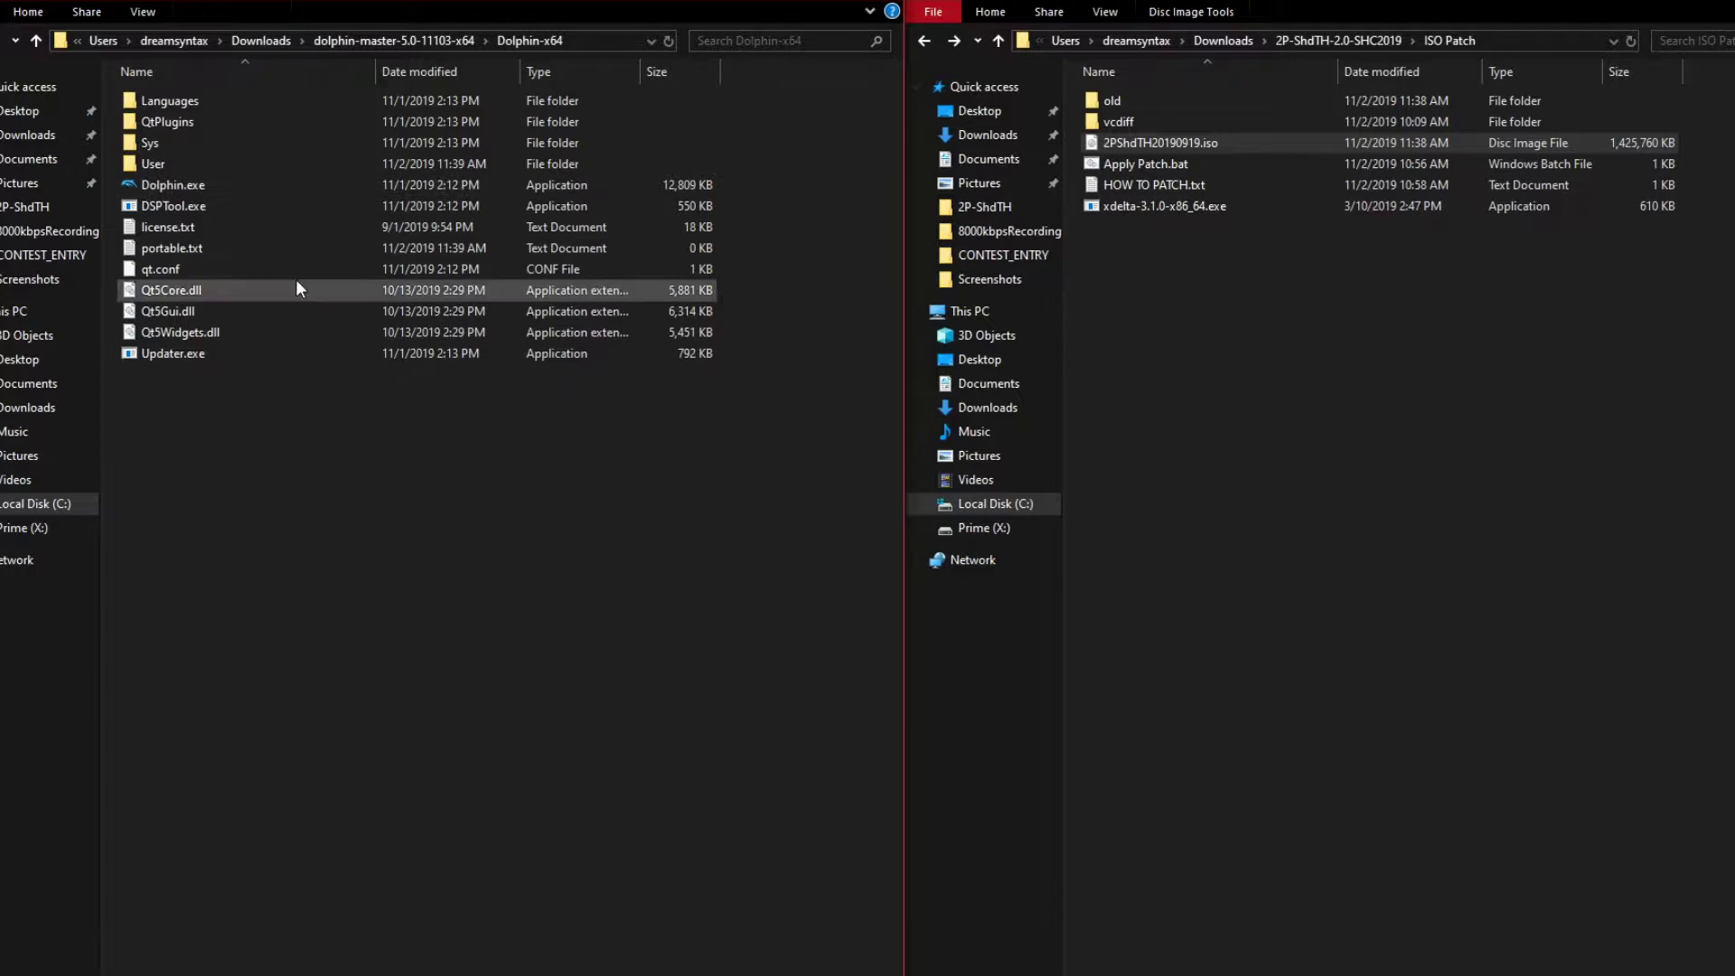
Move GUPE8P.ini from the 2P-ShdTH-2.0-SHC2019 folder into the GameSettings folder inside Dolphin's User folder
double_click(195, 164)
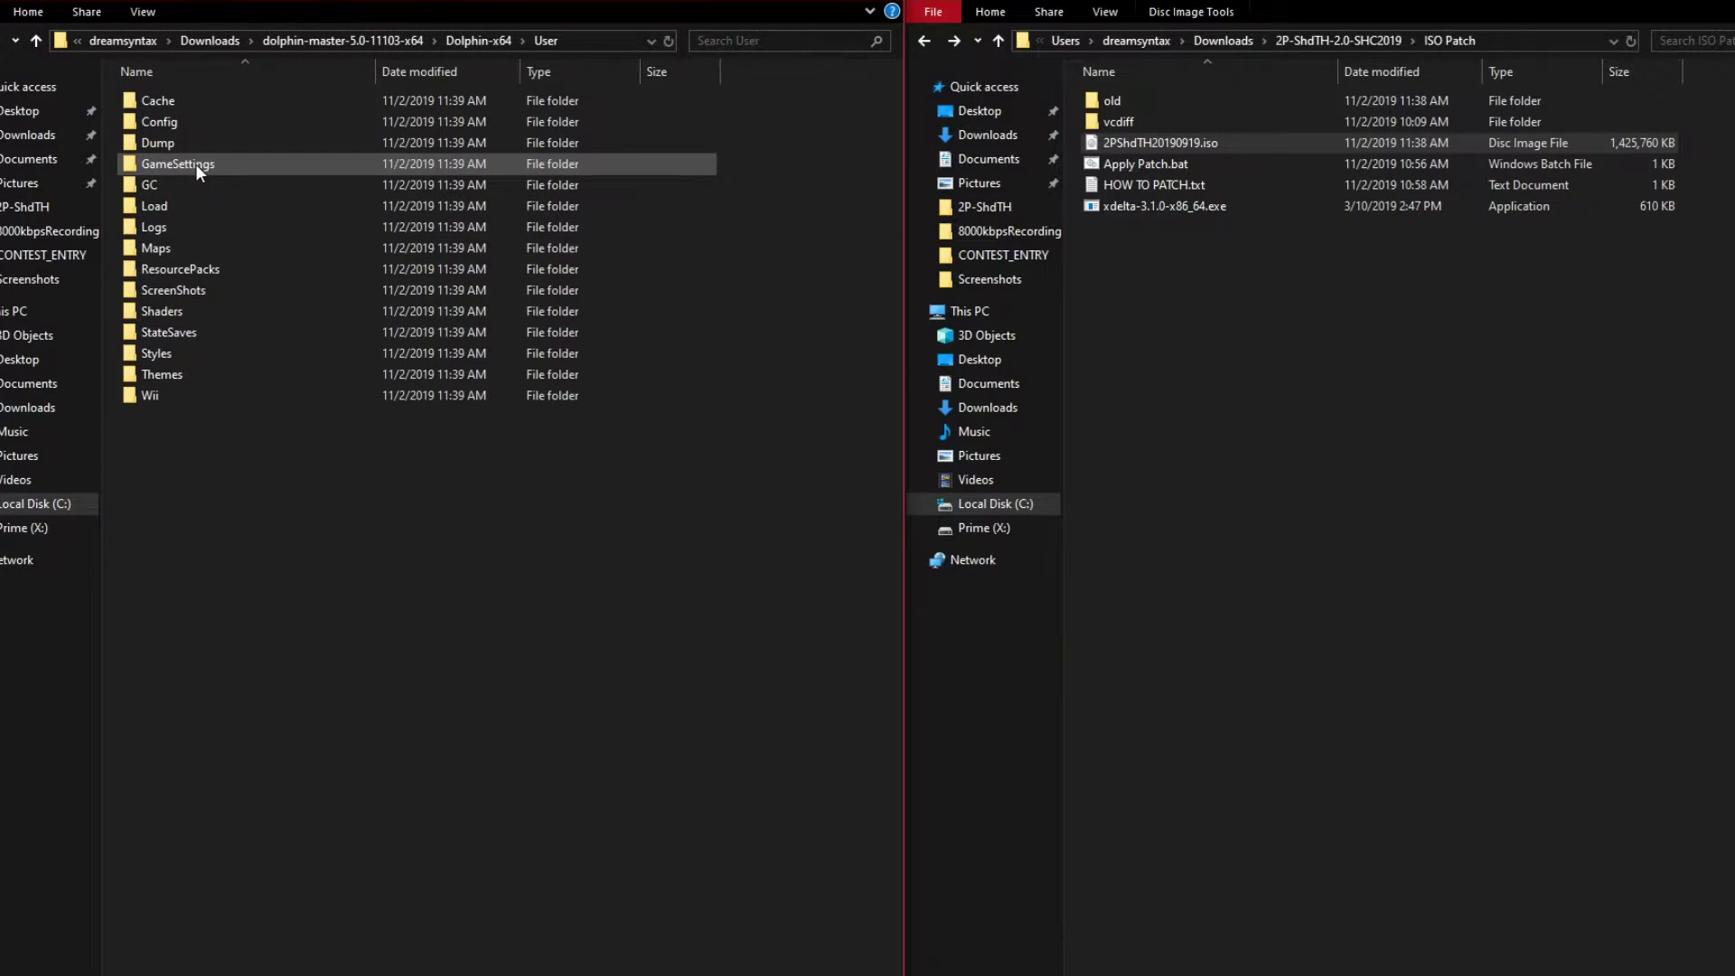
double_click(174, 170)
left_click(1304, 223)
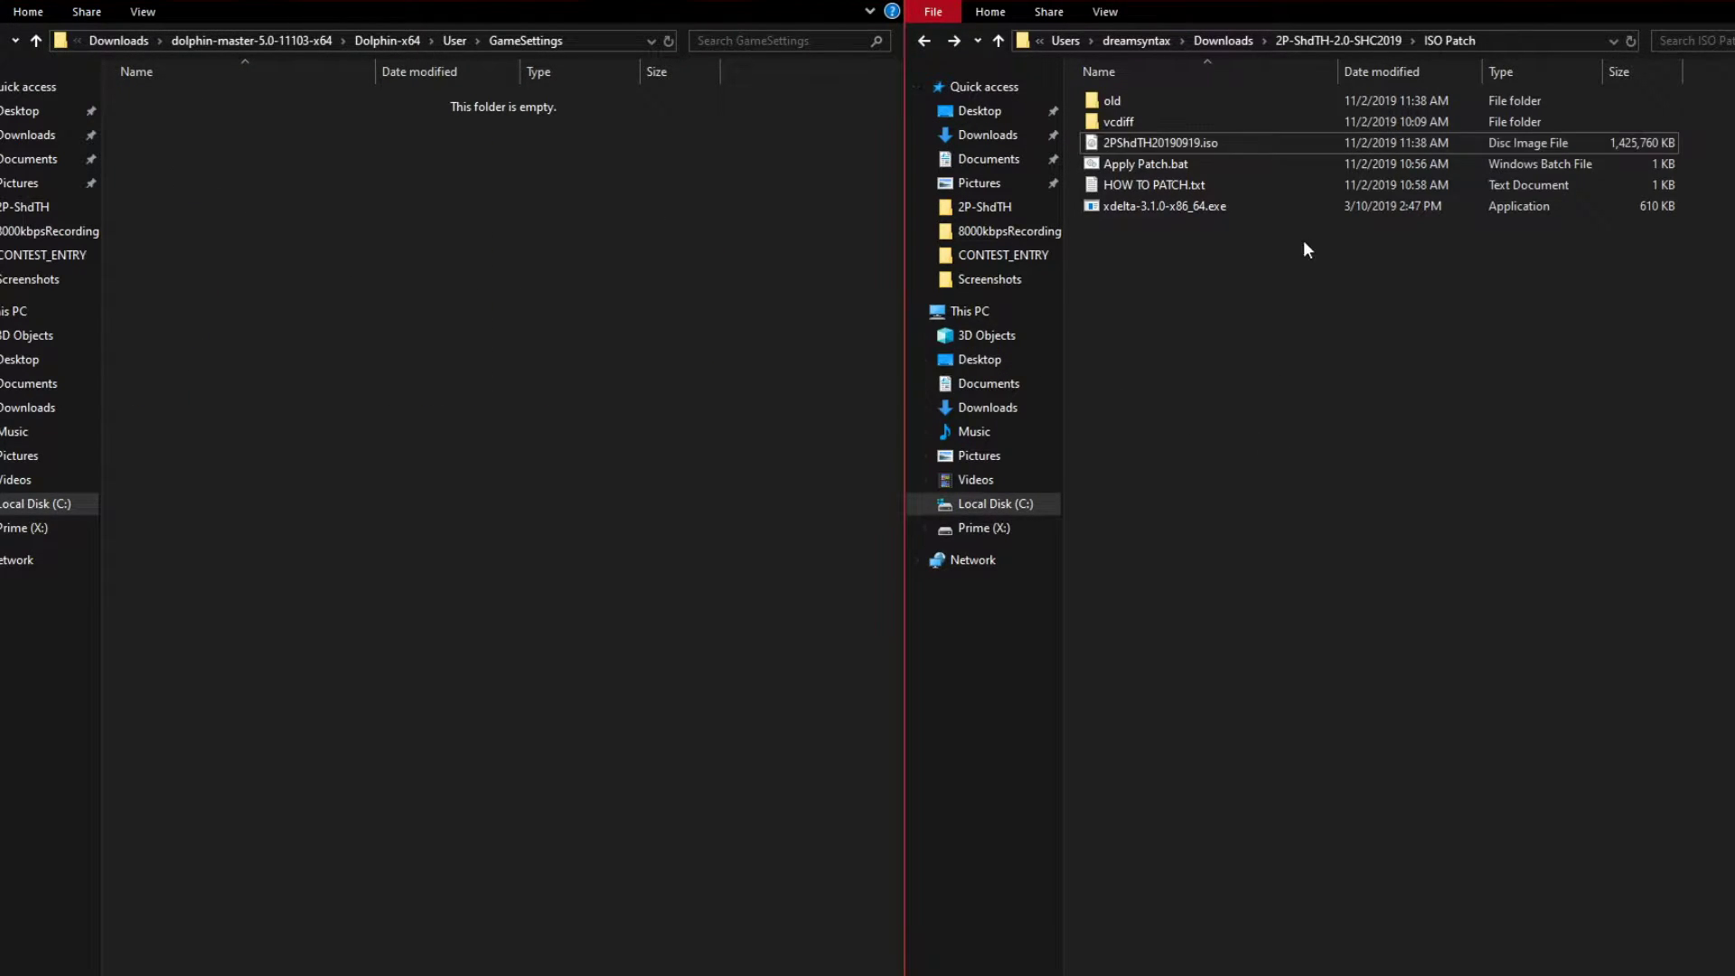
left_click(1311, 47)
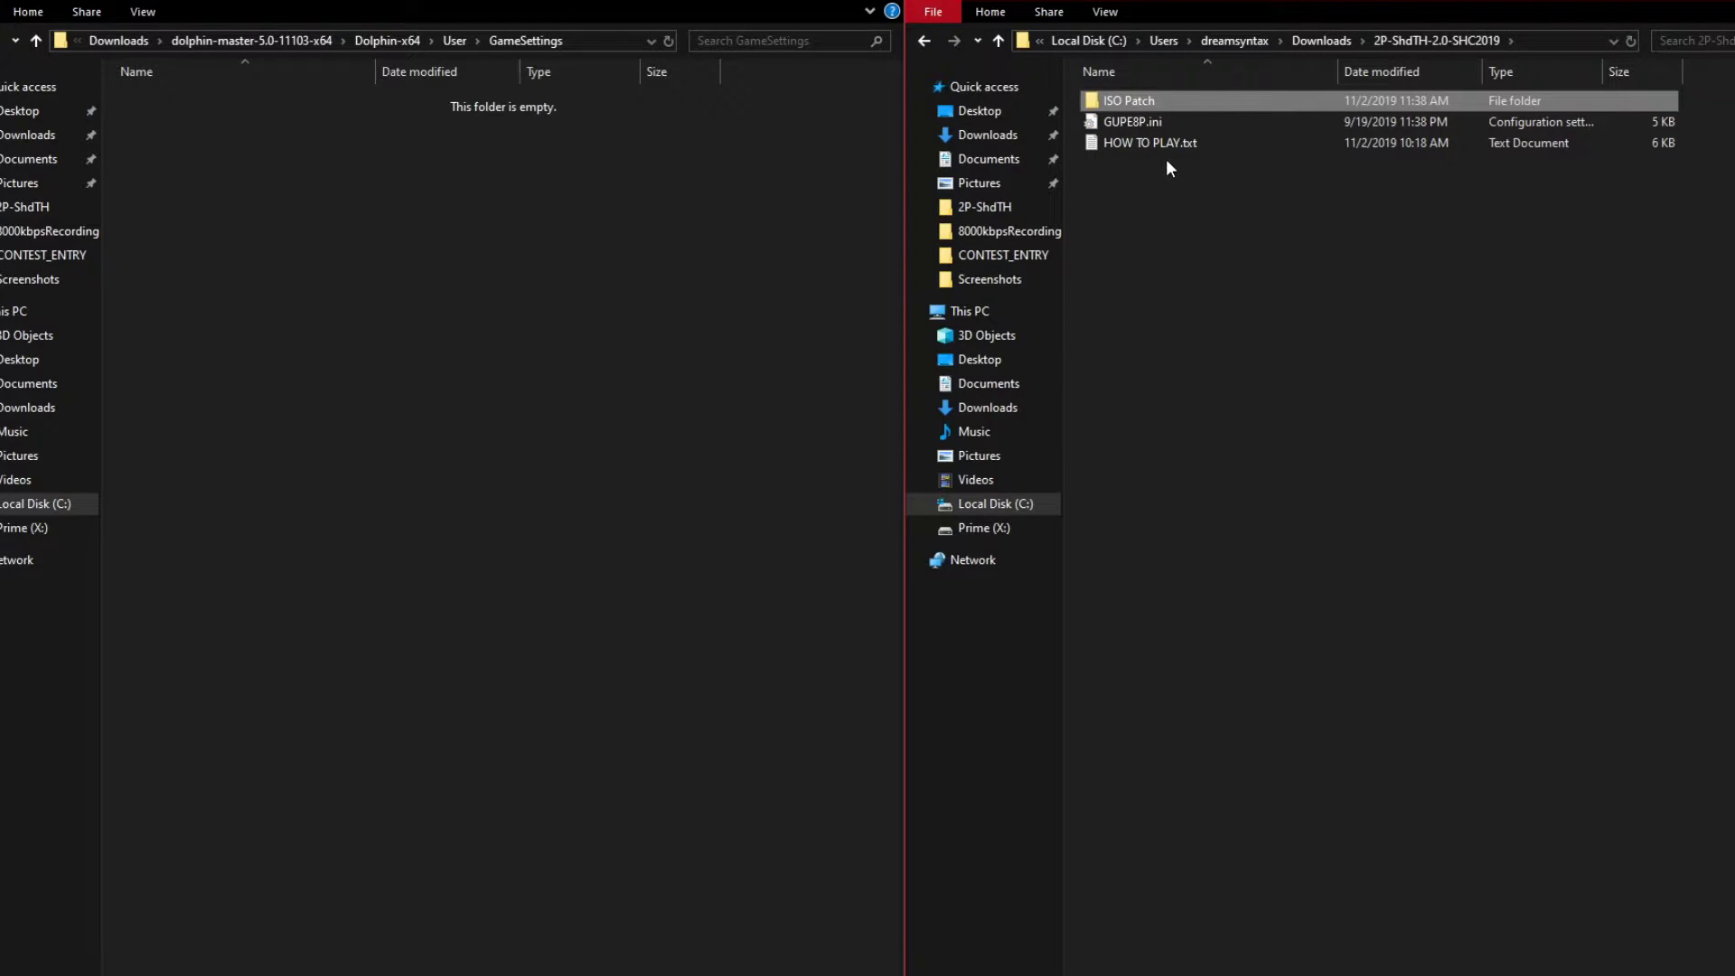
left_click(1111, 121)
left_click_drag(1174, 125, 649, 212)
left_click(691, 246)
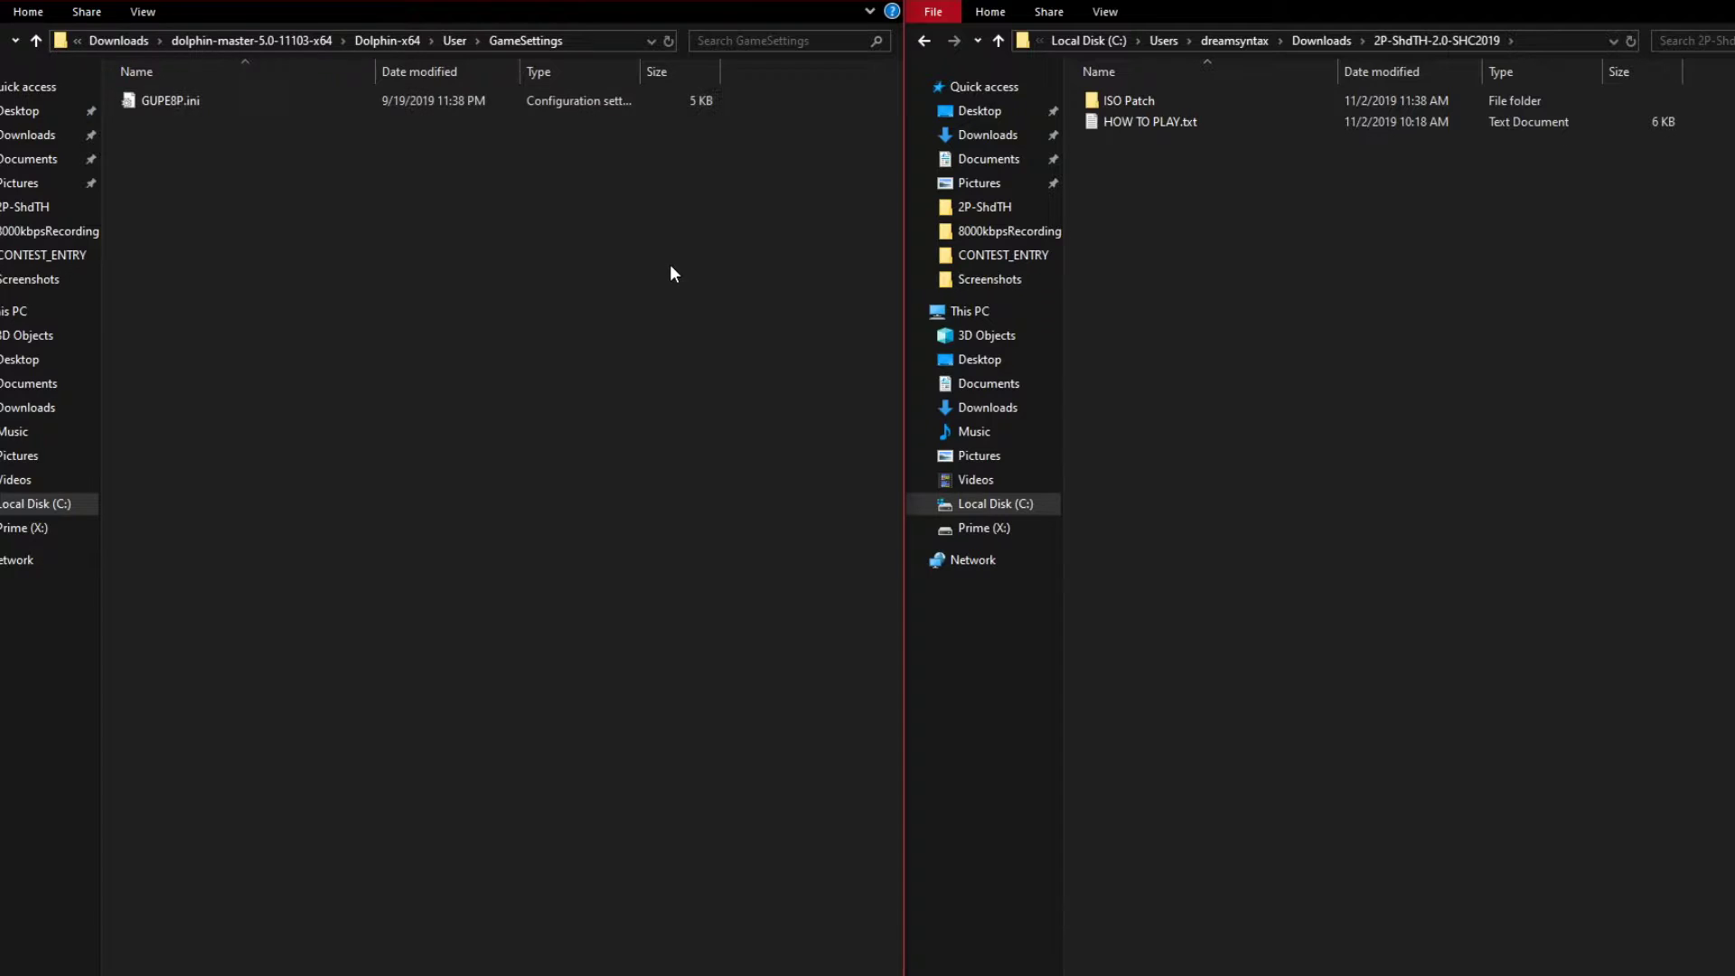
Launch Dolphin.exe from the Dolphin-x64 folder and set the games directory to the ISO Patch folder in 2P-ShdTH-2.0-SHC2019
left_click(381, 39)
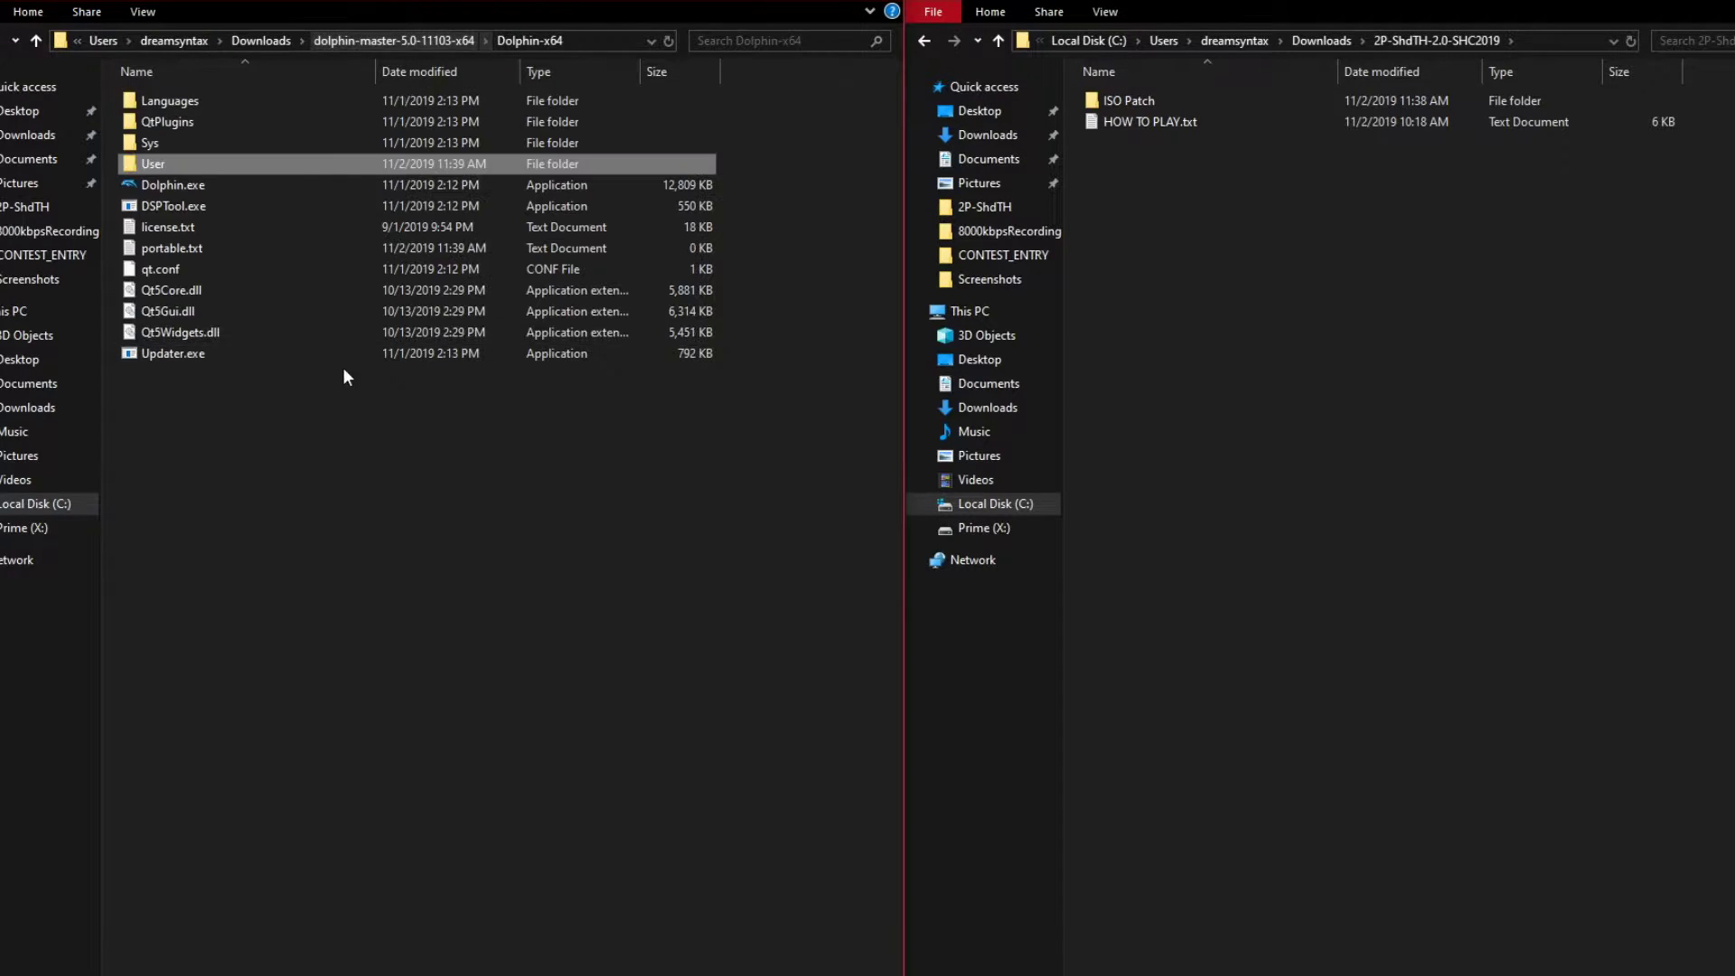
double_click(182, 190)
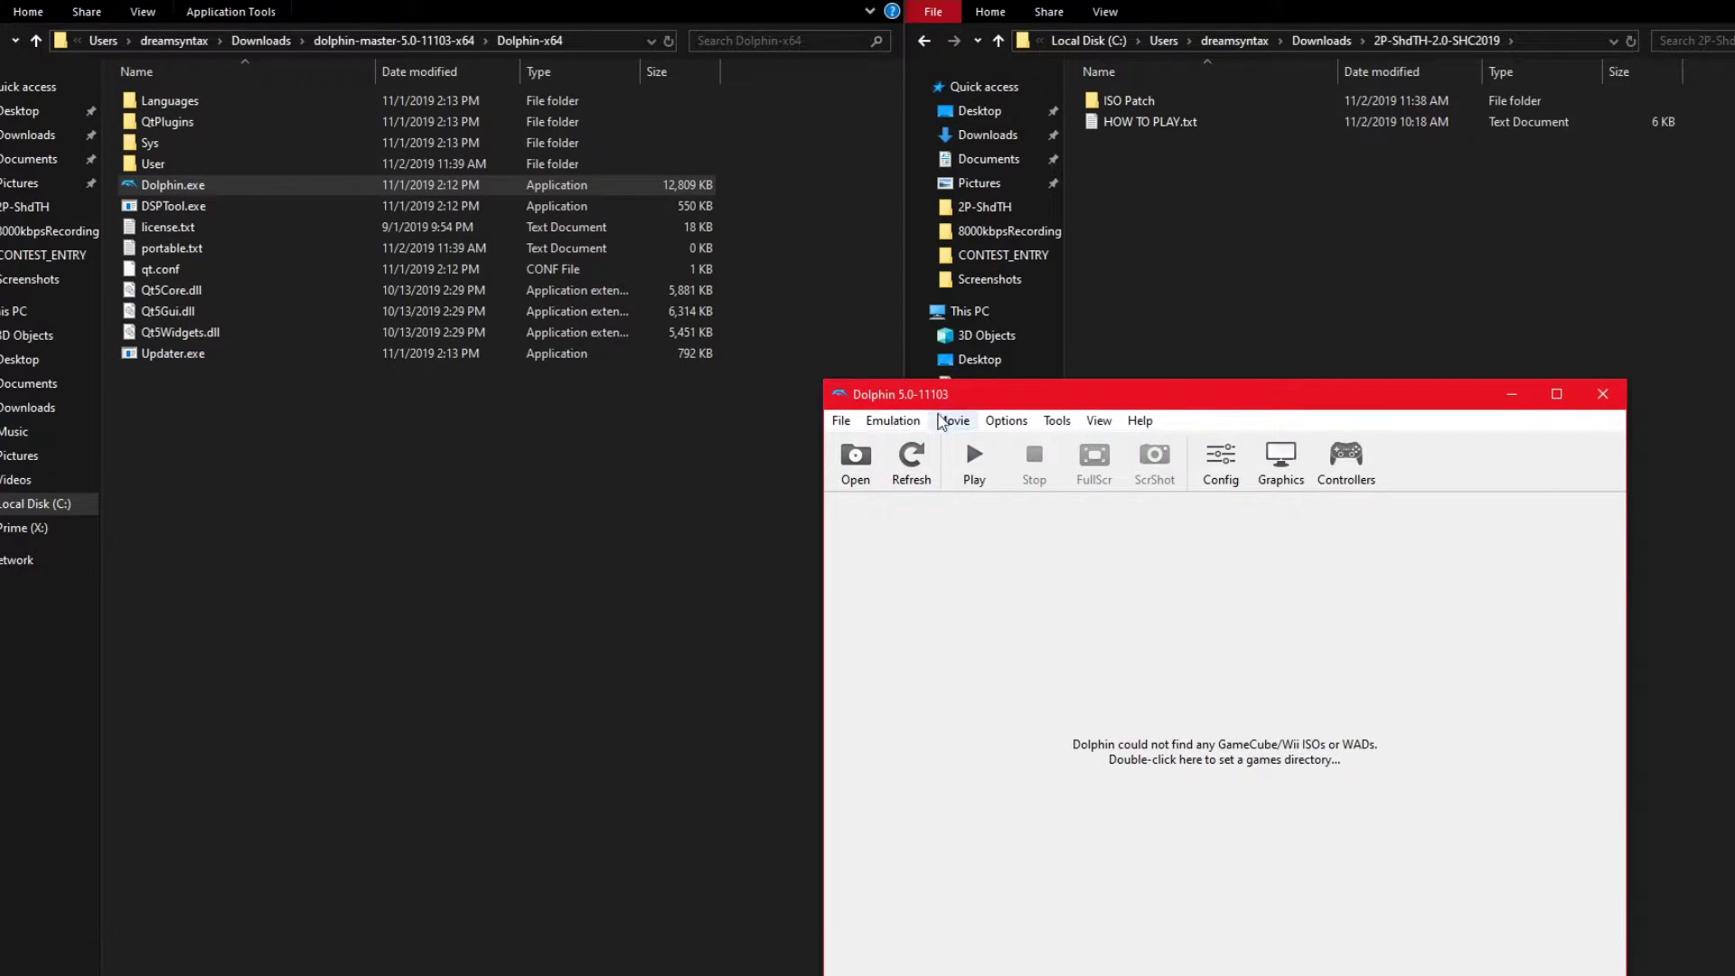
left_click_drag(955, 396, 496, 209)
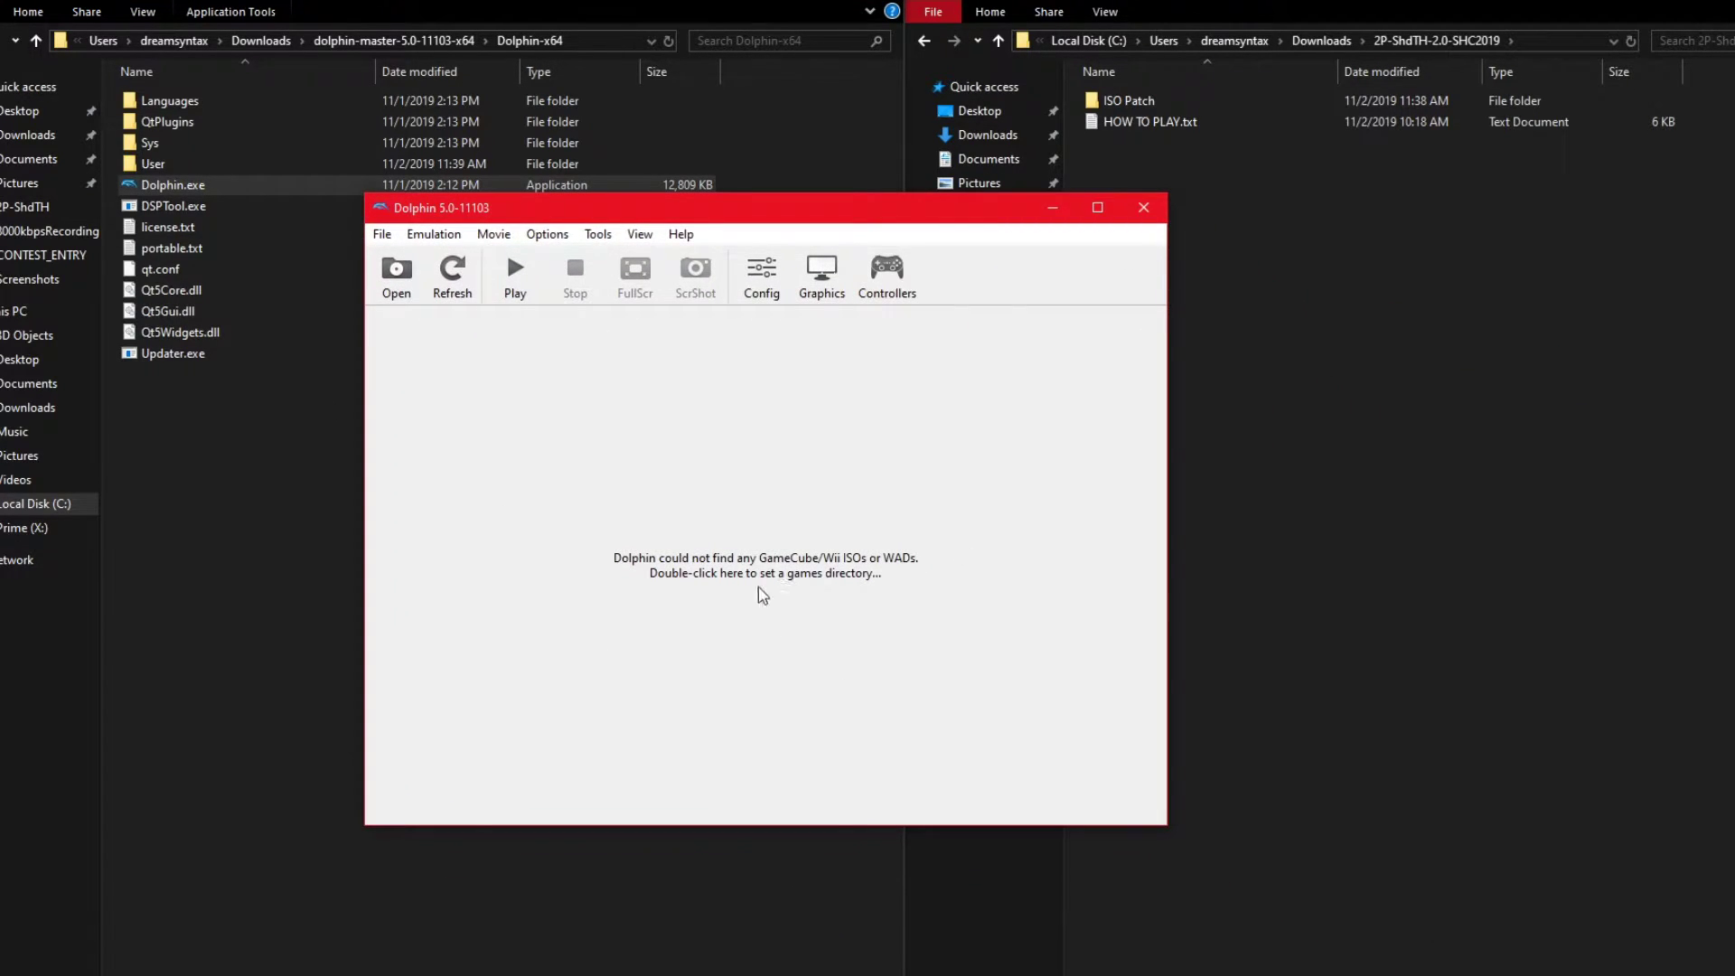
double_click(725, 549)
left_click(456, 396)
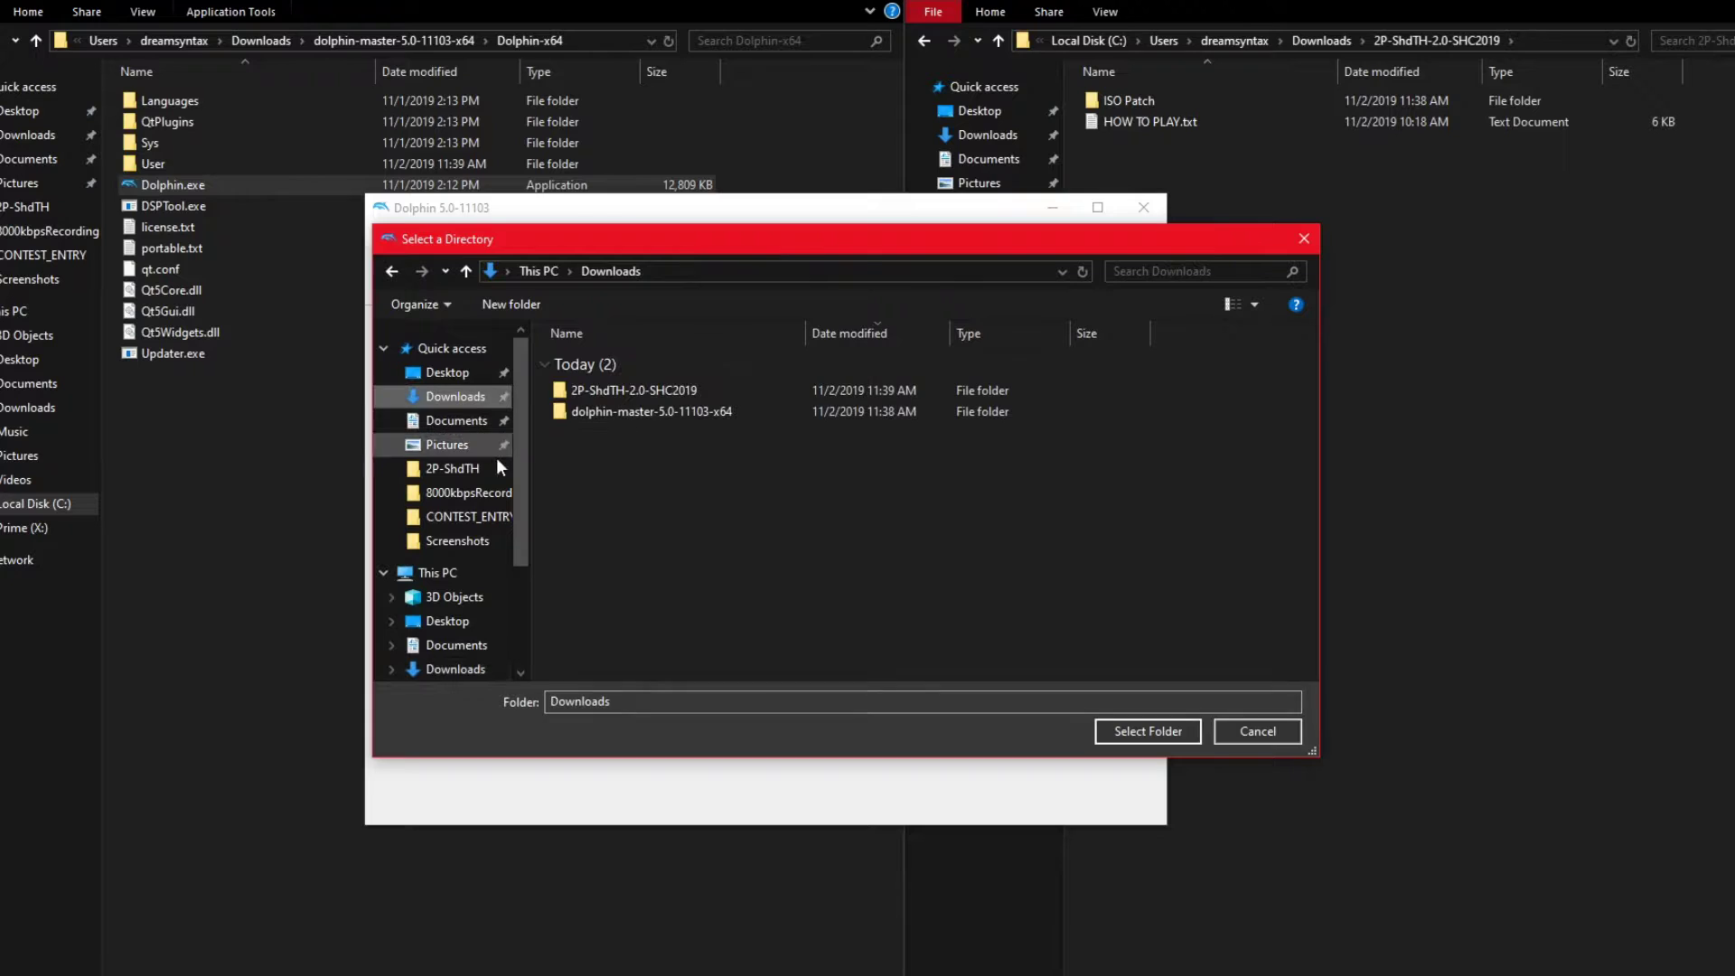
double_click(707, 389)
double_click(625, 361)
left_click(1145, 730)
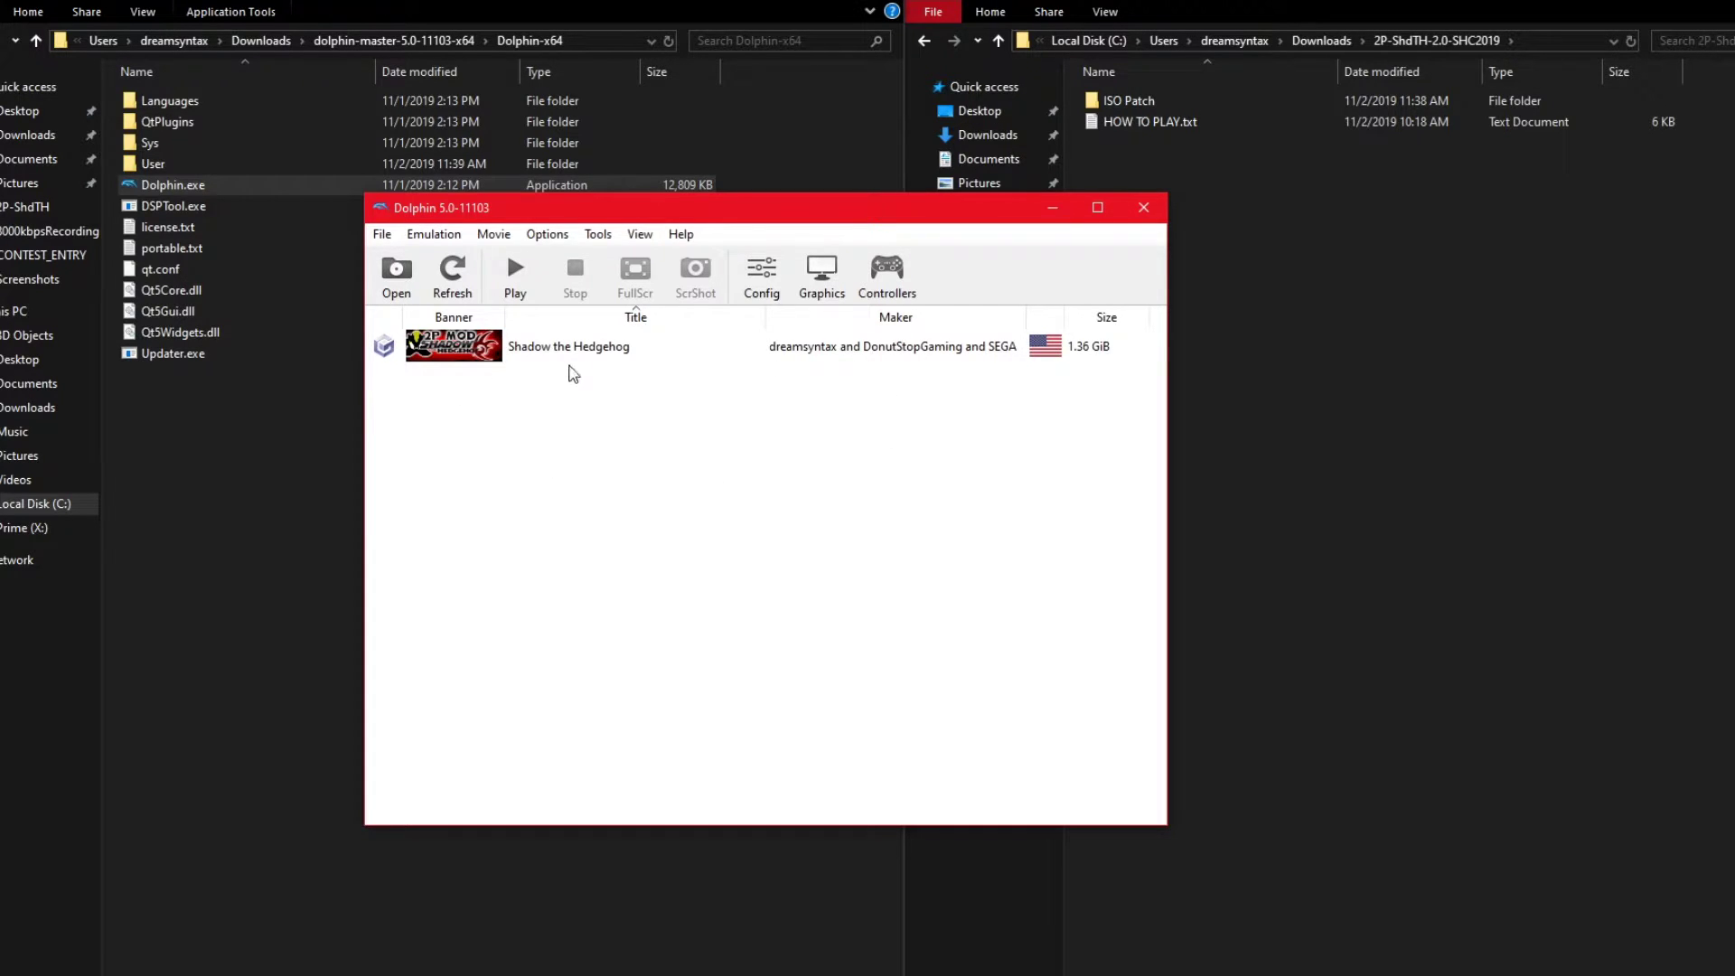
Open the Shadow the Hedgehog game properties and look through its list of Gecko codes
right_click(553, 354)
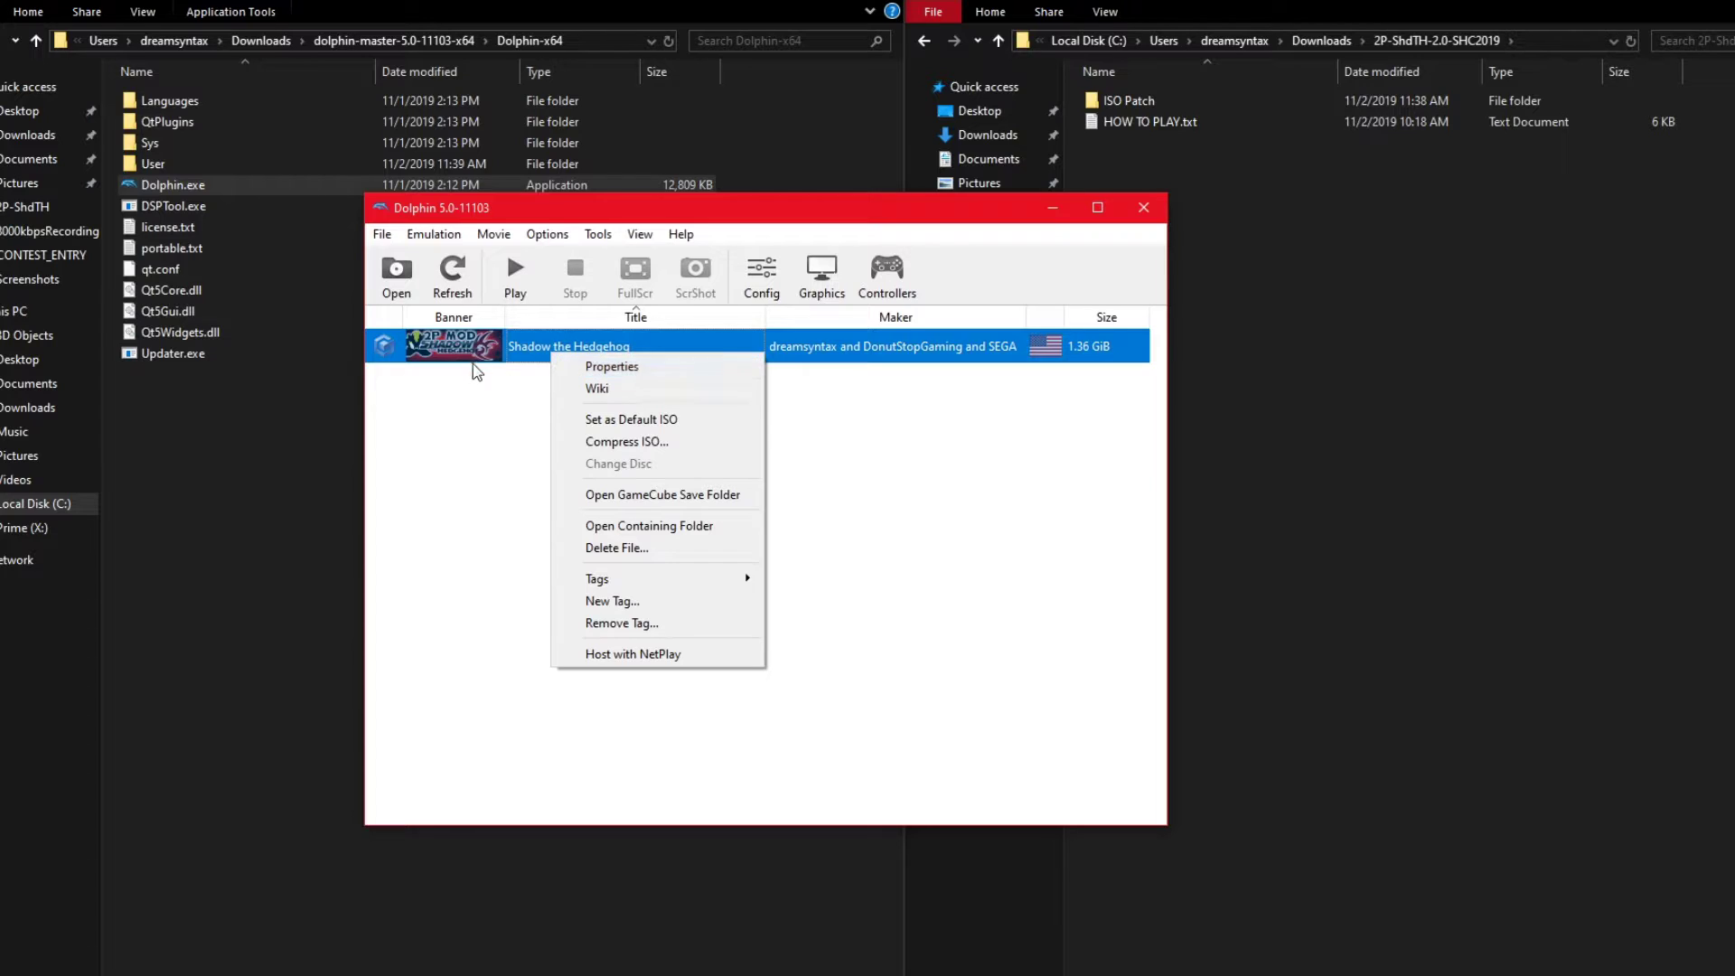
left_click(604, 366)
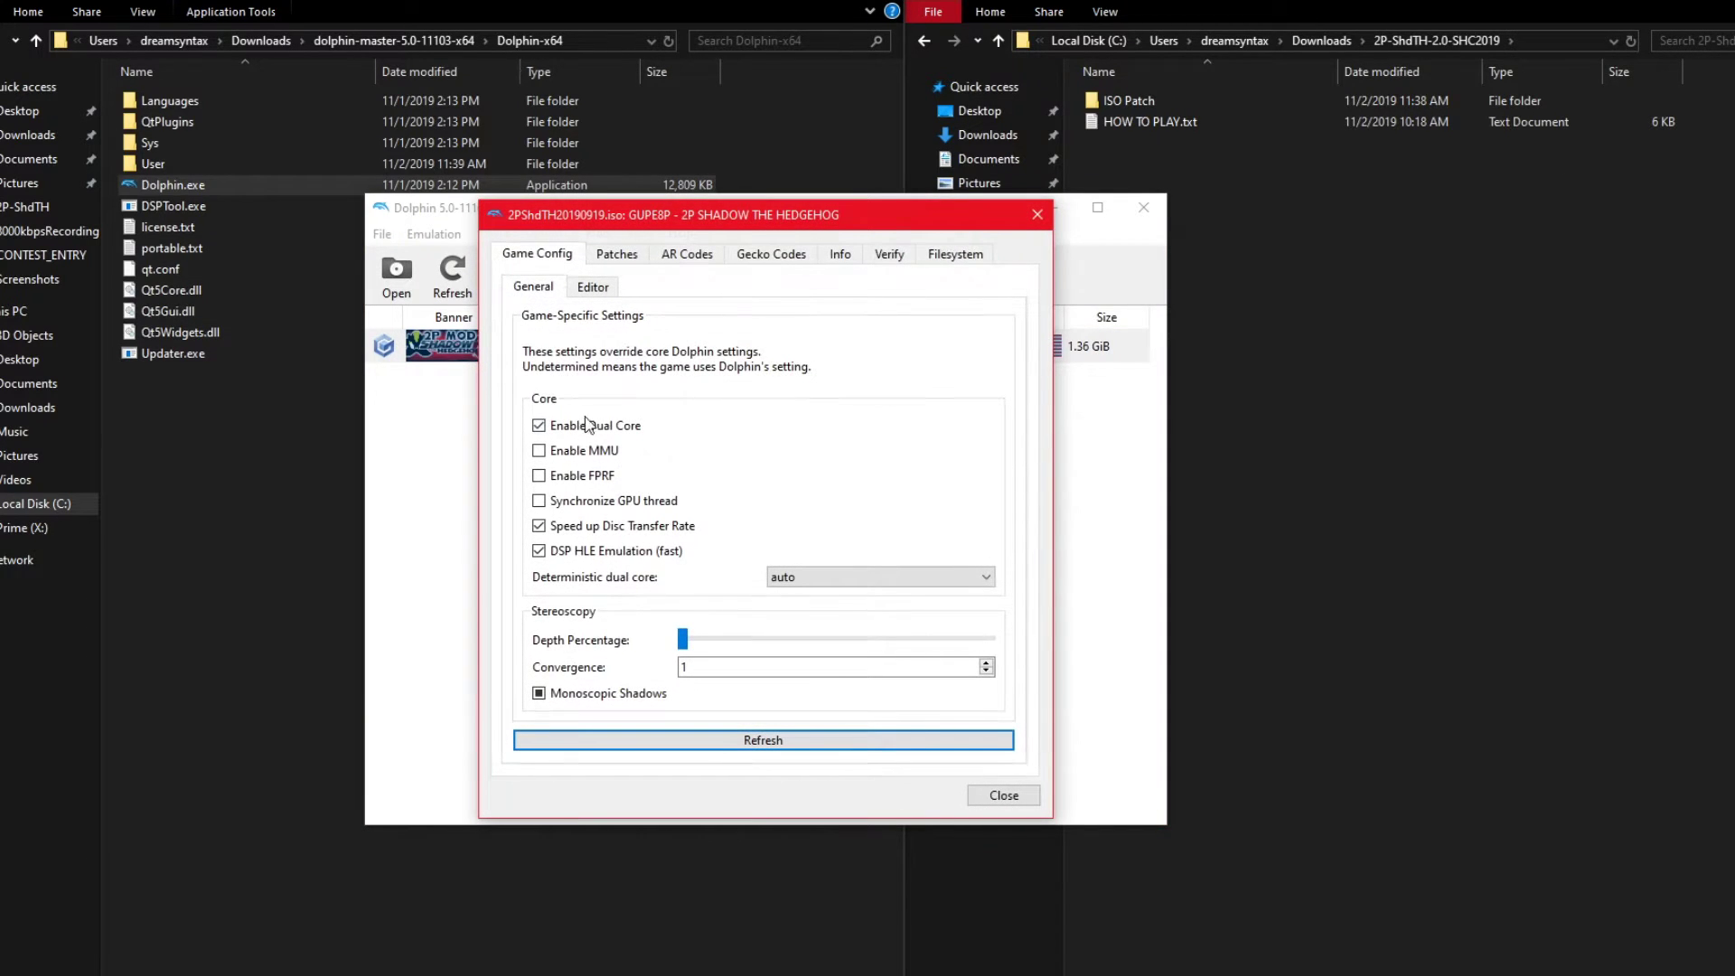
left_click(769, 254)
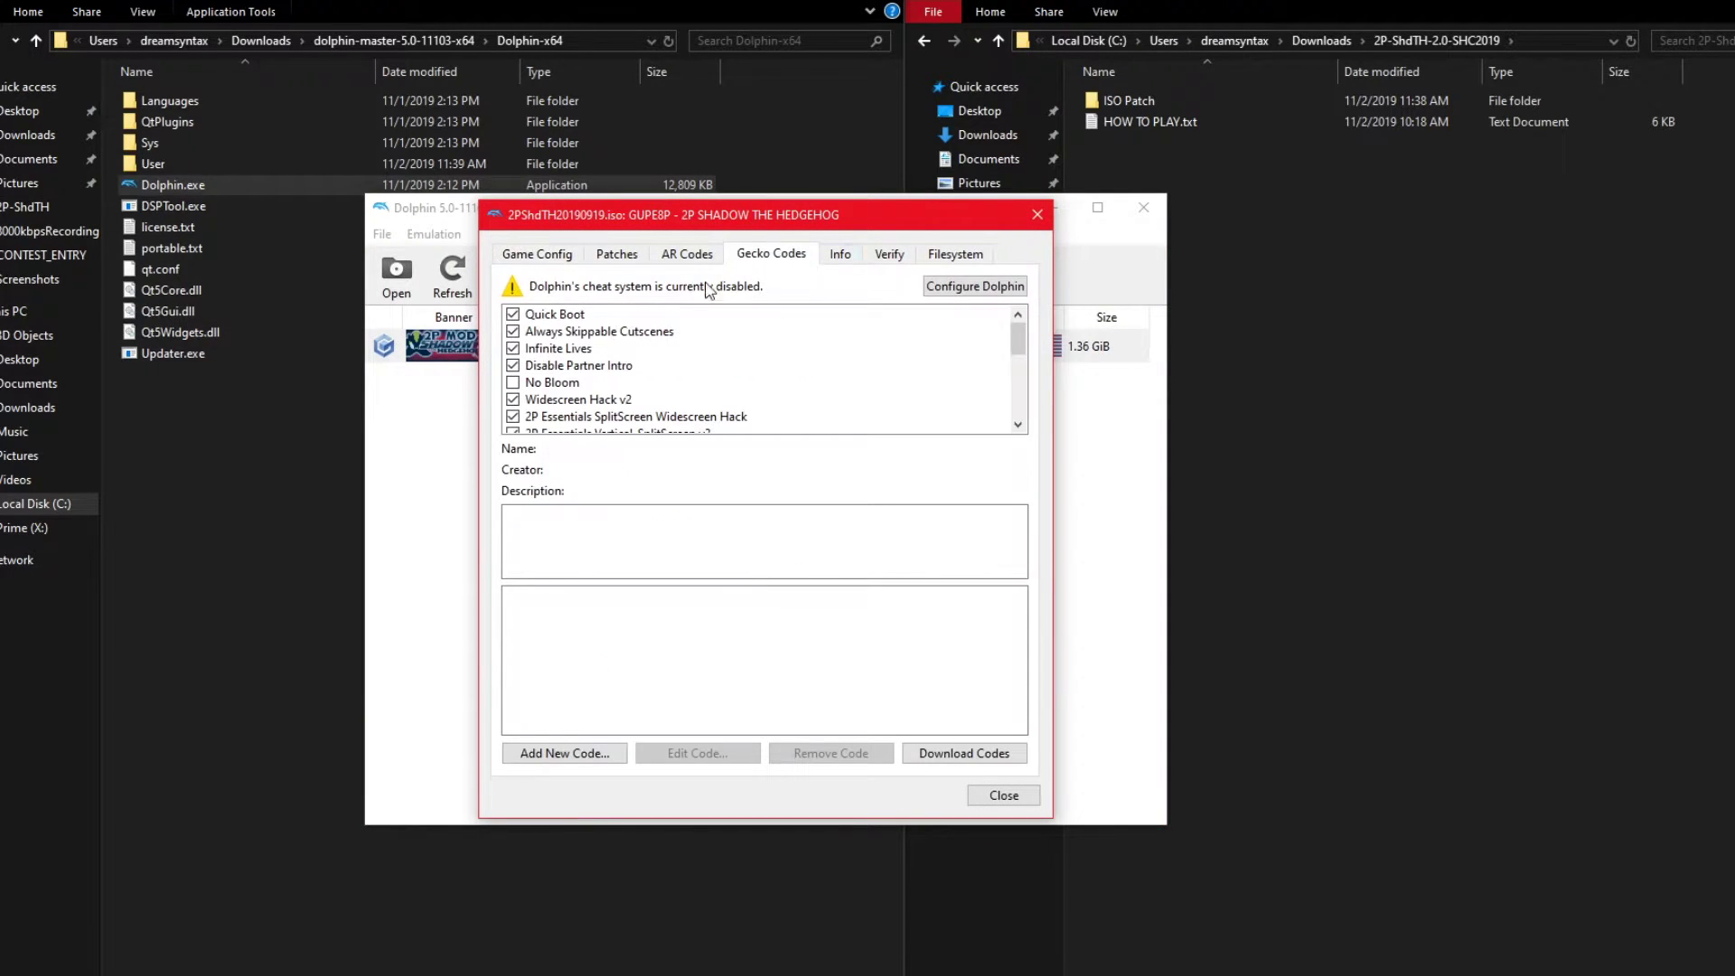
scroll(618, 397, "down", 5)
scroll(617, 397, "up", 4)
scroll(617, 397, "up", 1)
scroll(606, 396, "down", 1)
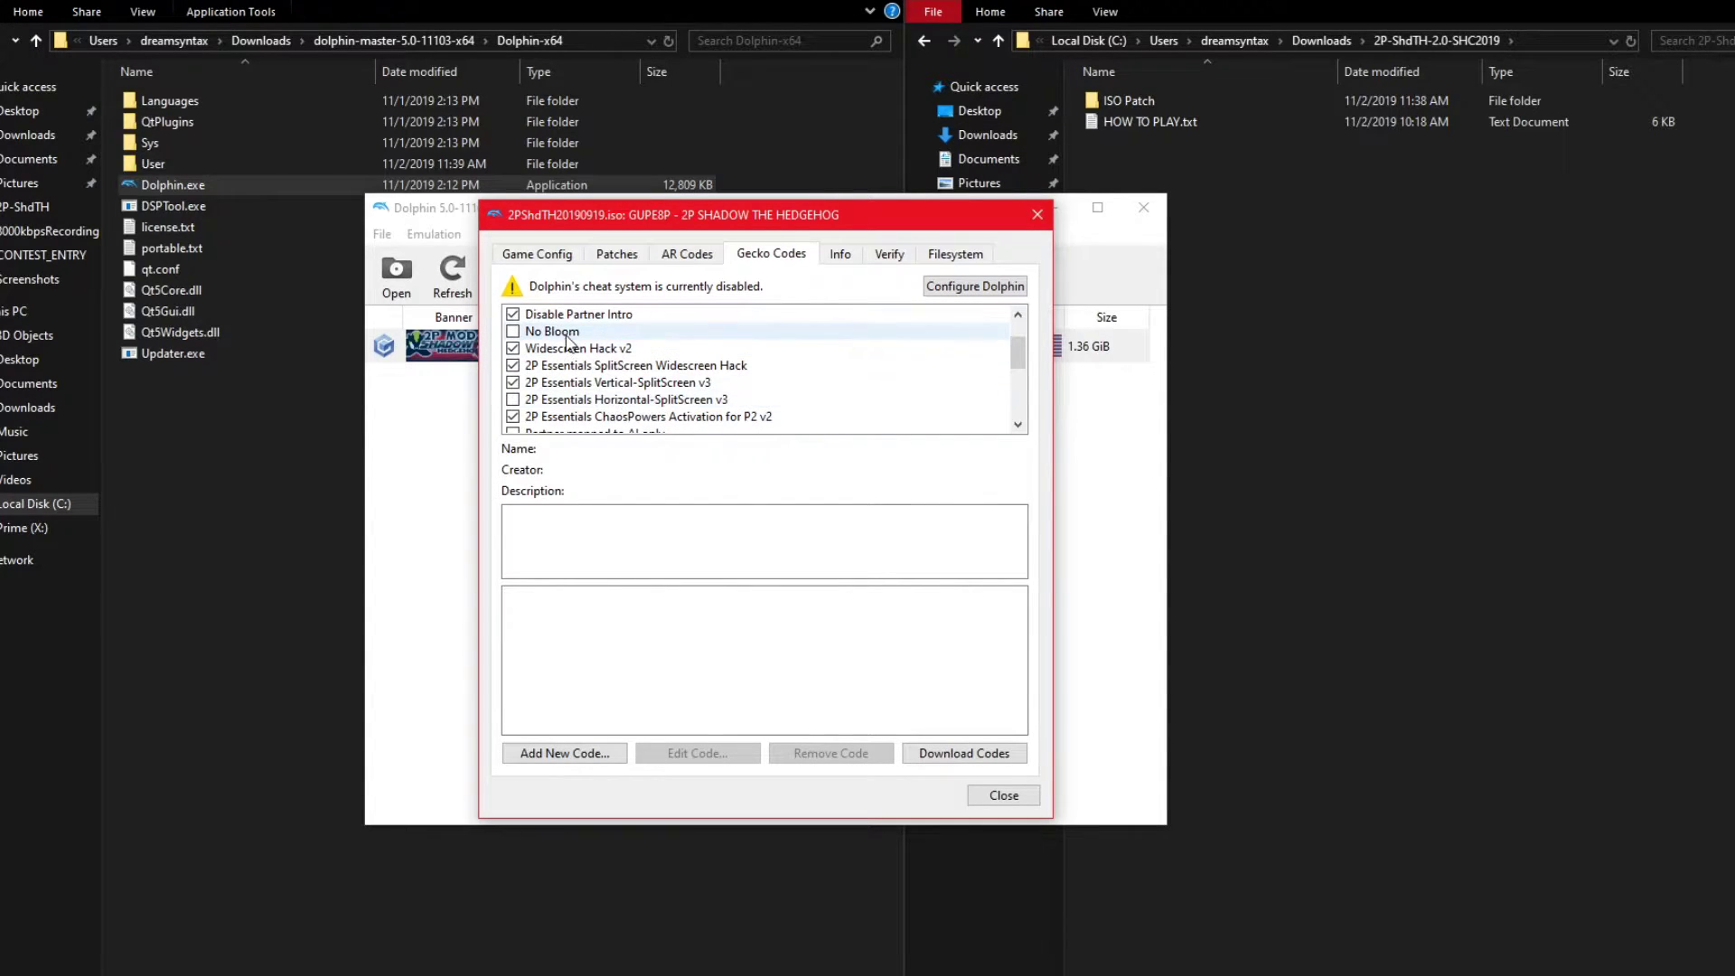
Read the descriptions of the horizontal split-screen, vertical split-screen and Airbug WIP codes, and close the game properties
left_click(589, 331)
scroll(589, 343, "down", 3)
left_click(590, 348)
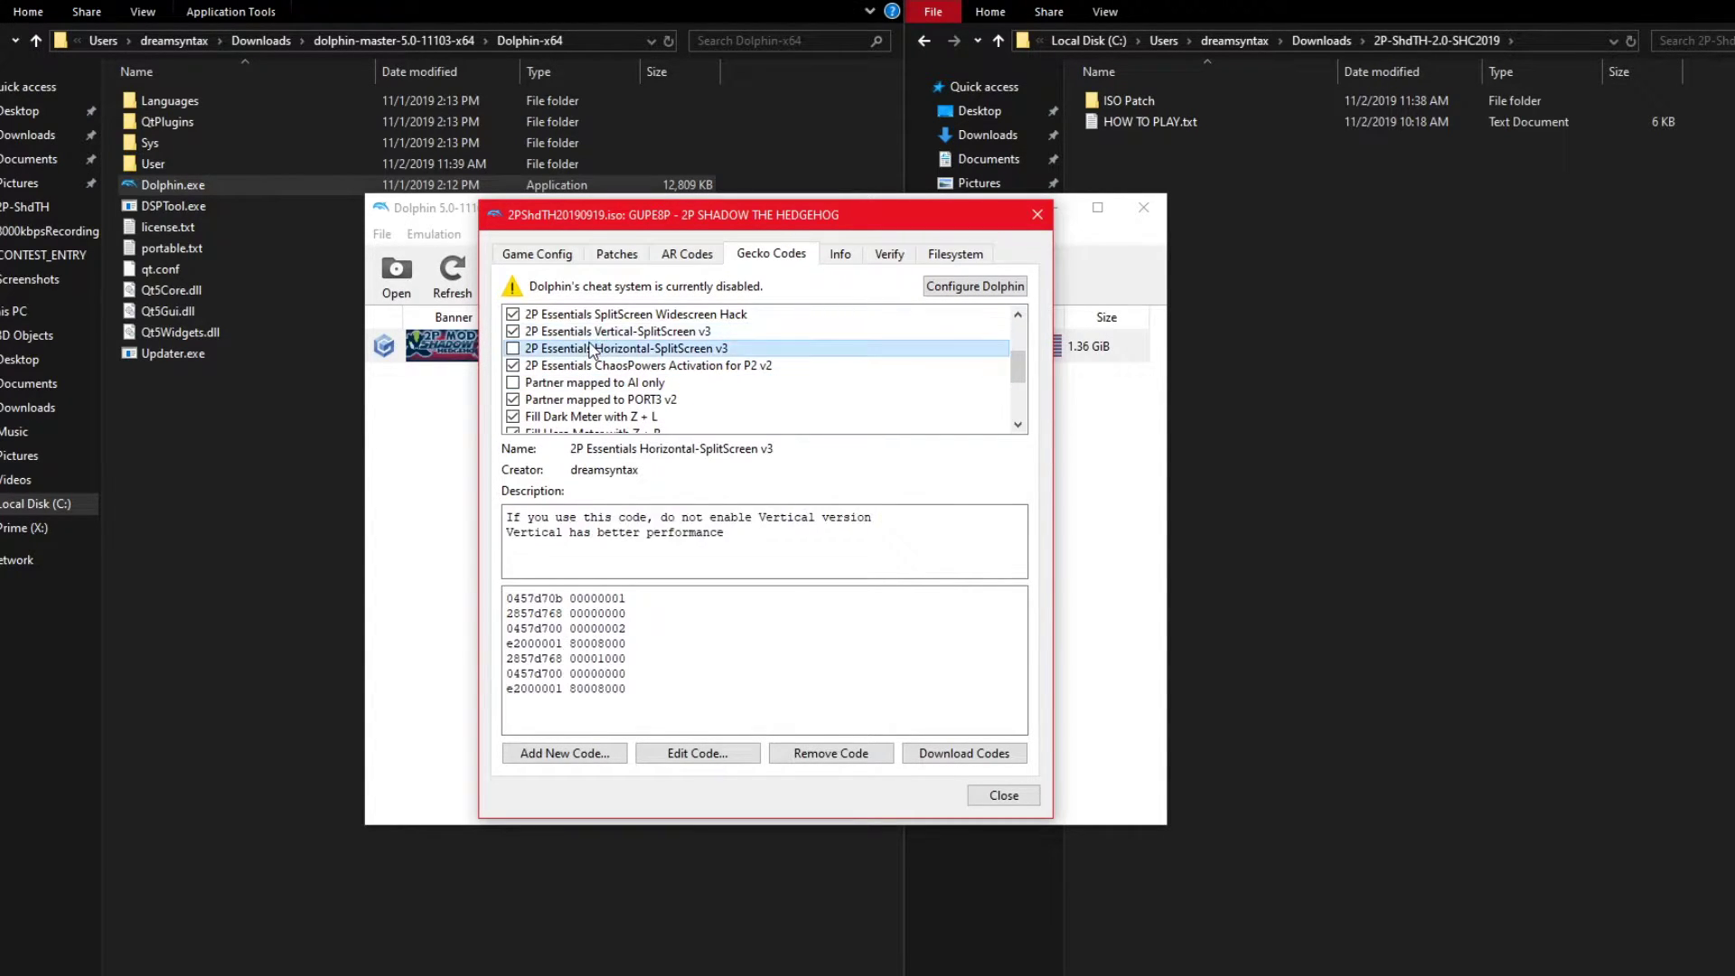
left_click(589, 332)
scroll(621, 379, "down", 2)
scroll(651, 387, "down", 1)
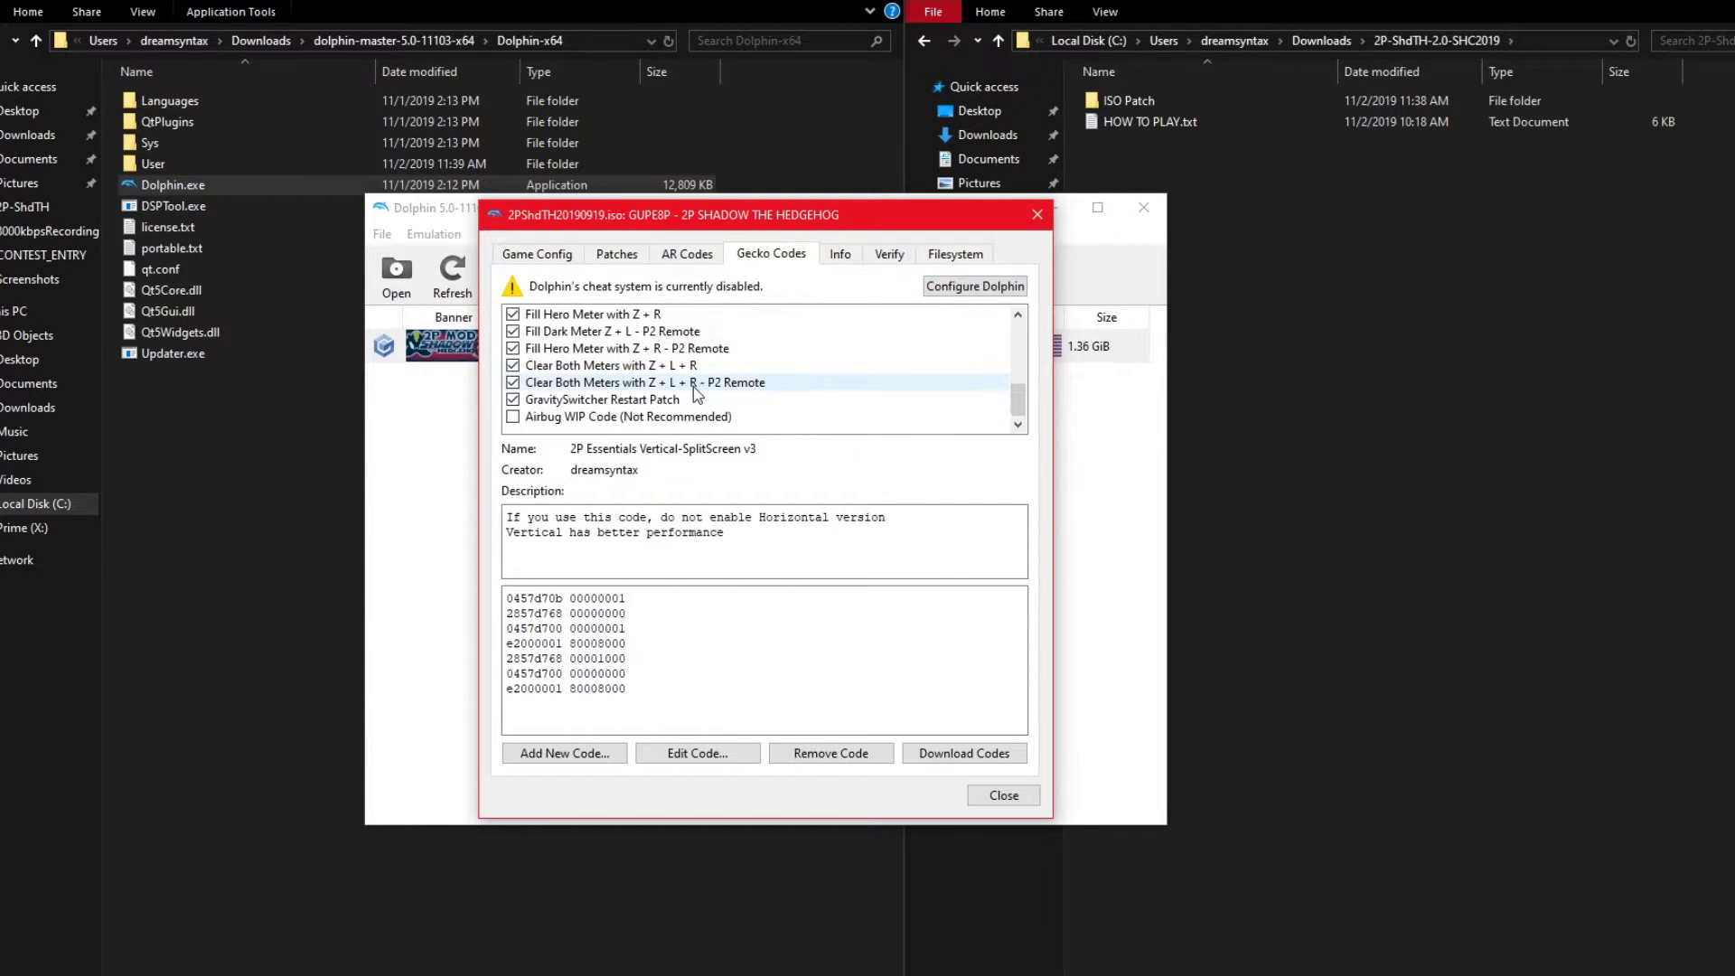
left_click(598, 417)
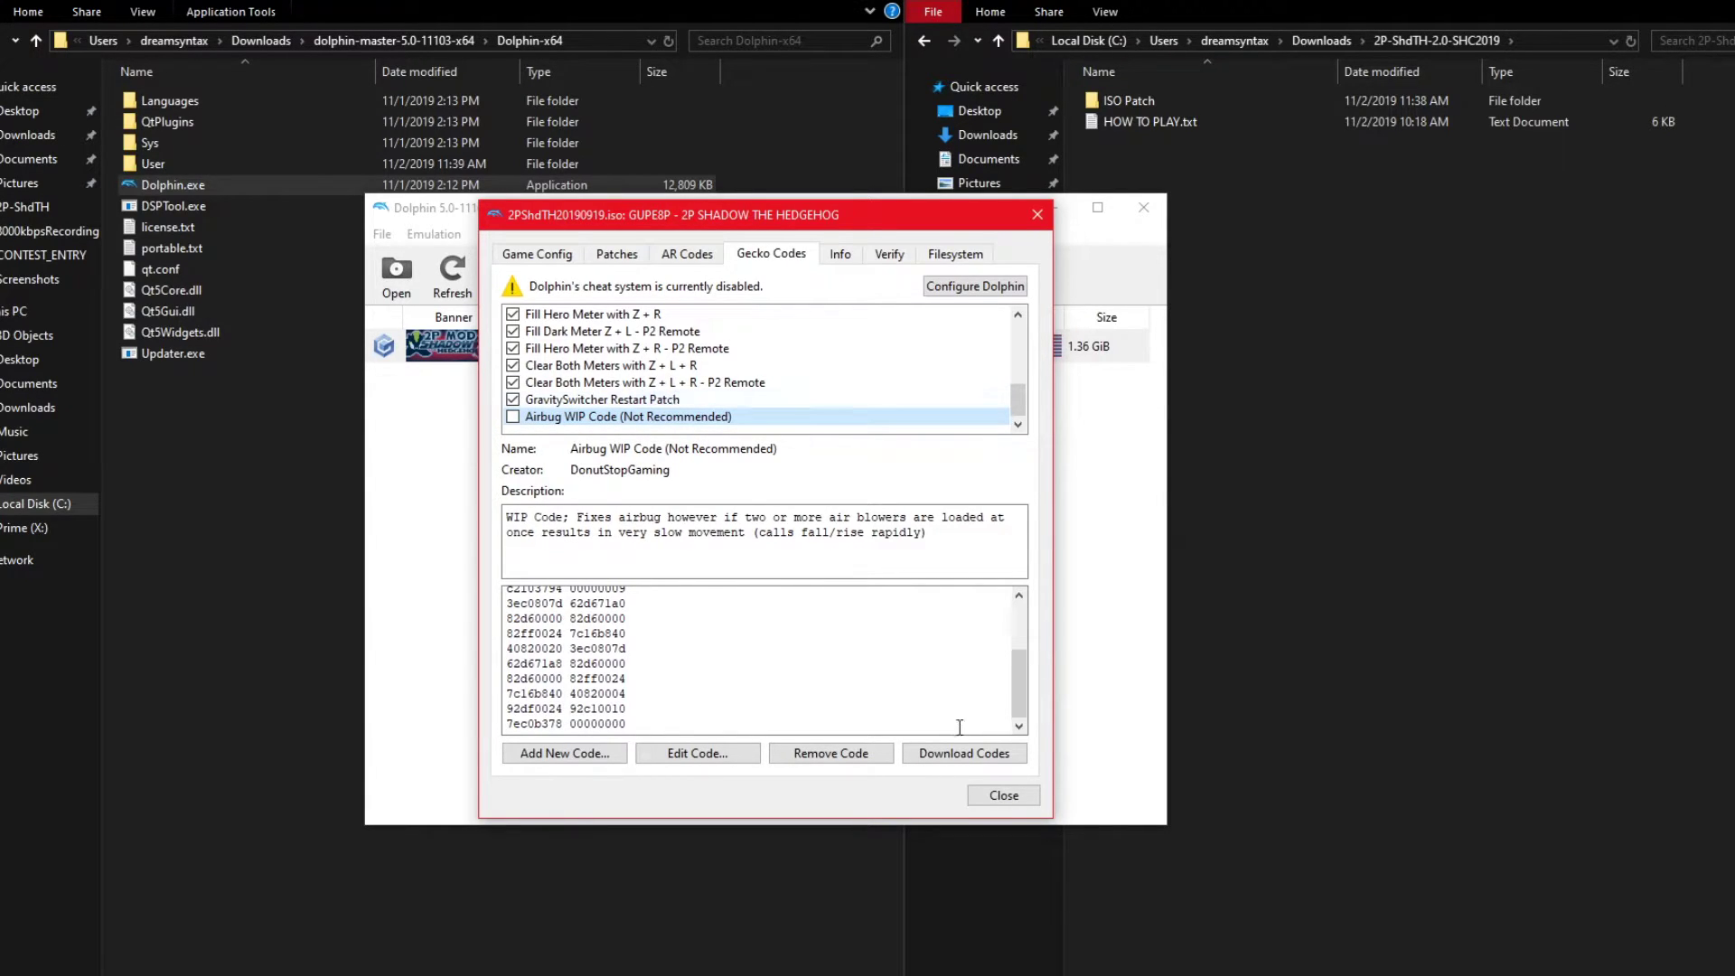
left_click(1002, 793)
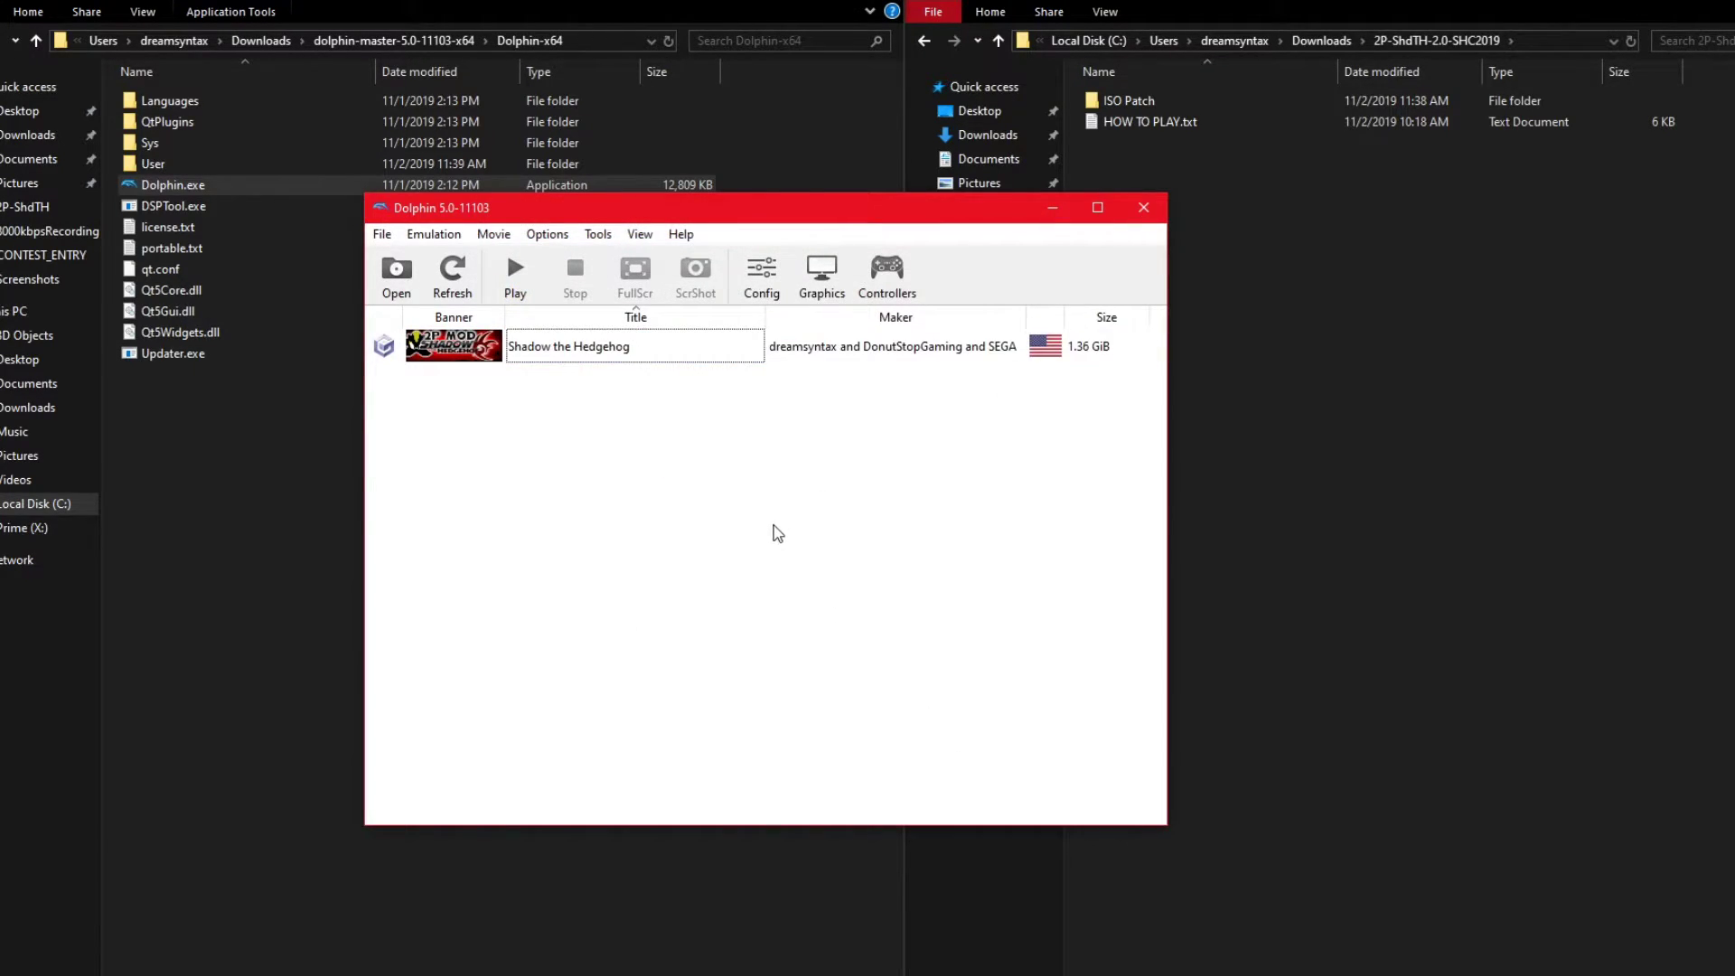
Enable cheats in Dolphin's general settings and close the settings
left_click(762, 287)
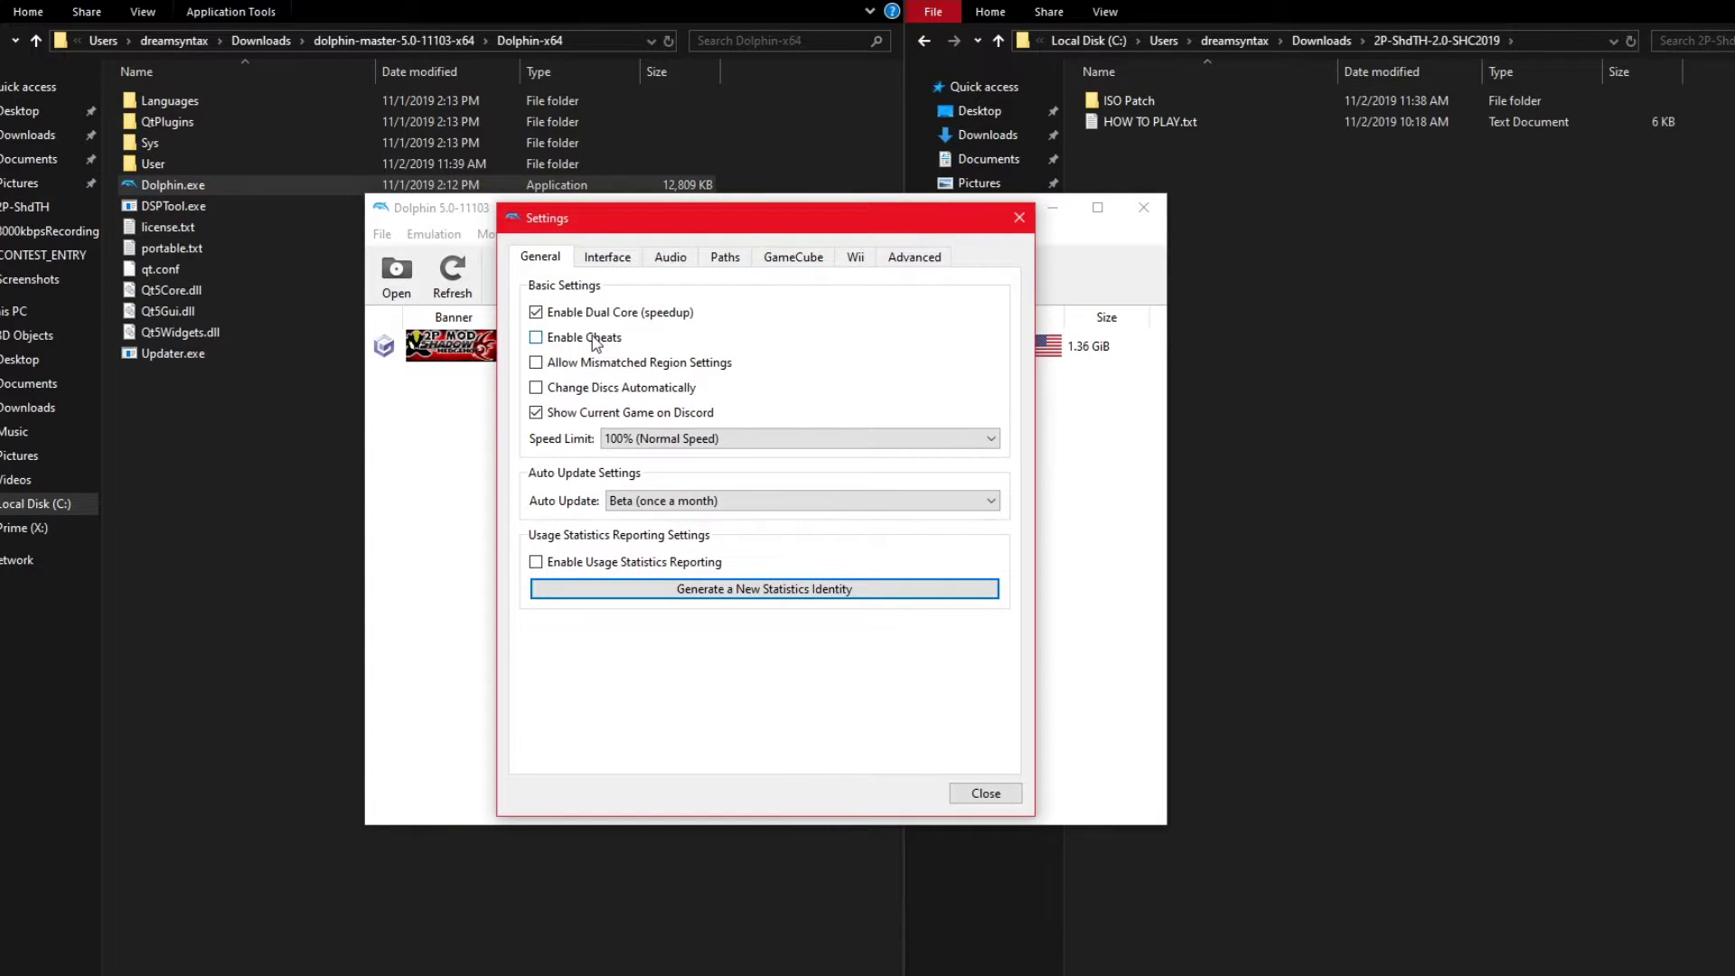
left_click(1019, 219)
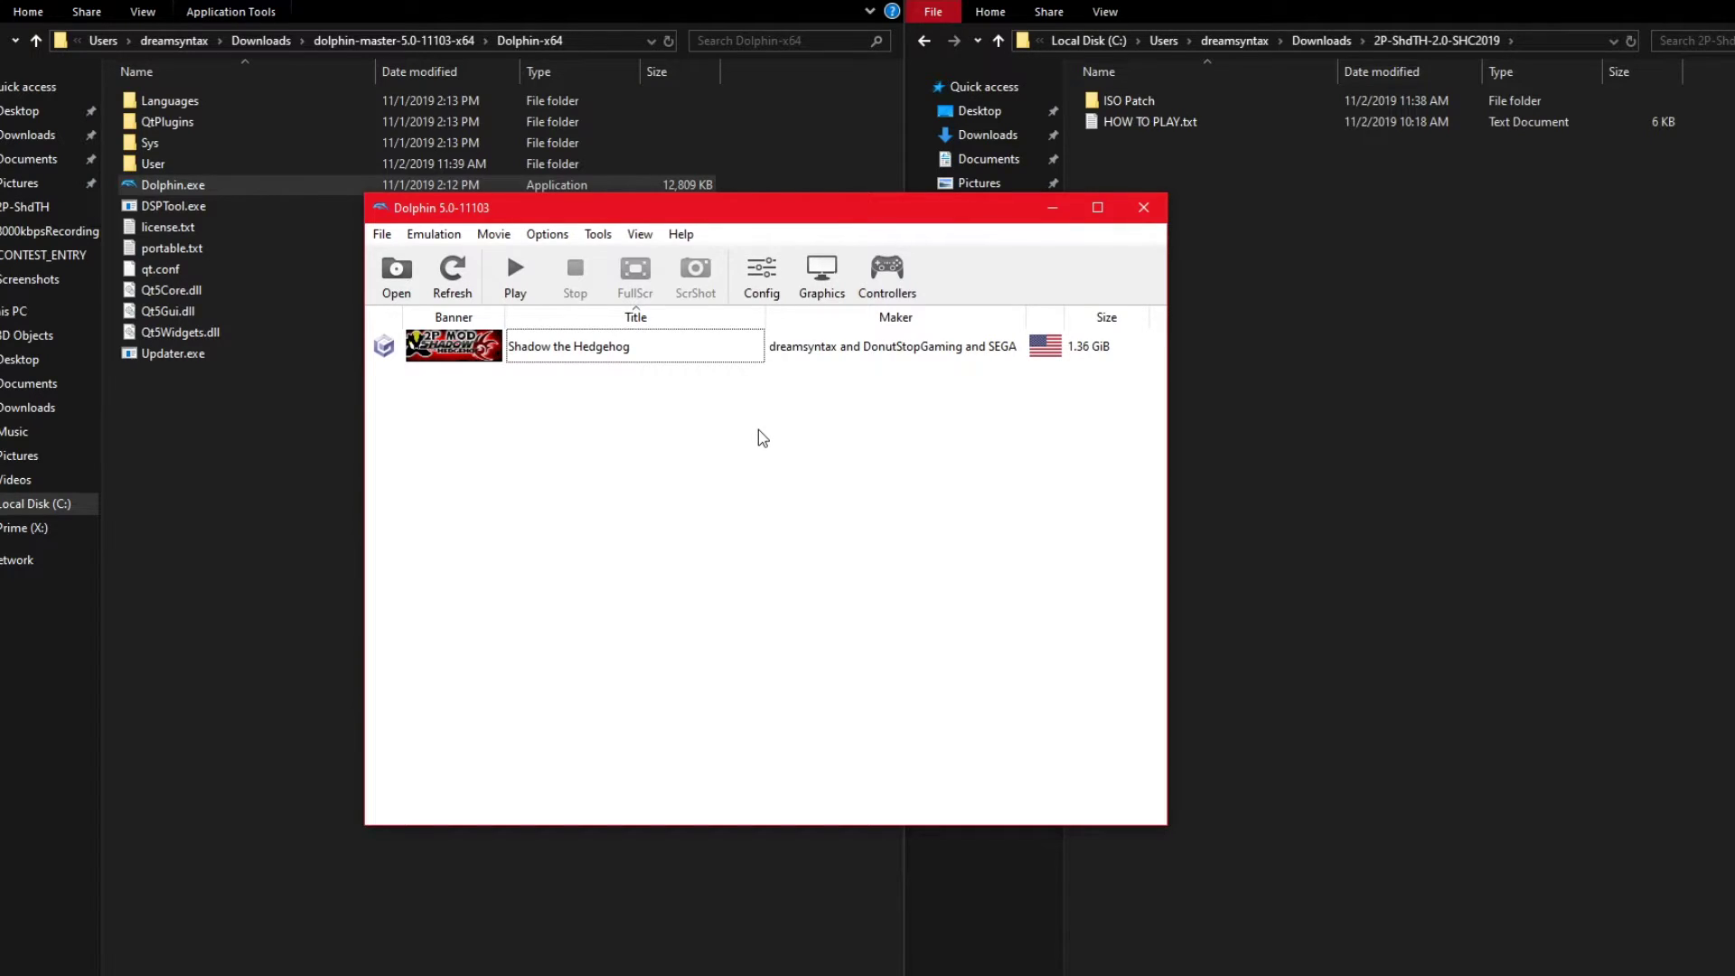
Set the graphics backend to Direct3D 11 and the aspect ratio to Force 16:9
left_click(822, 280)
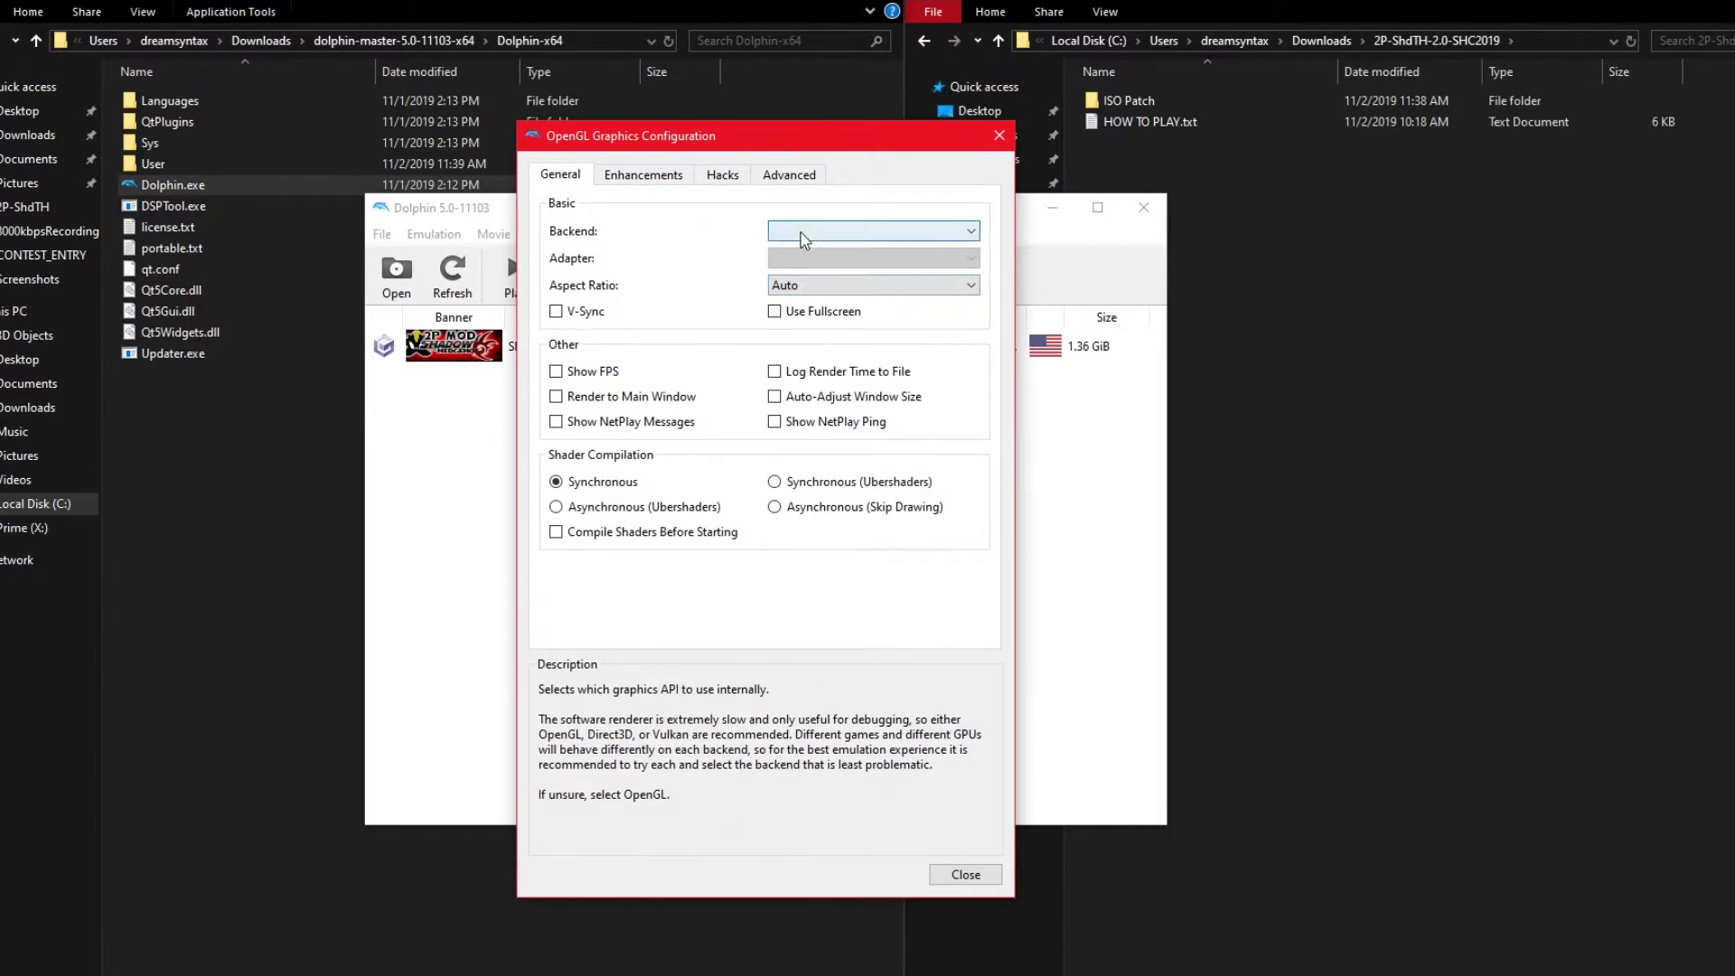
left_click(867, 232)
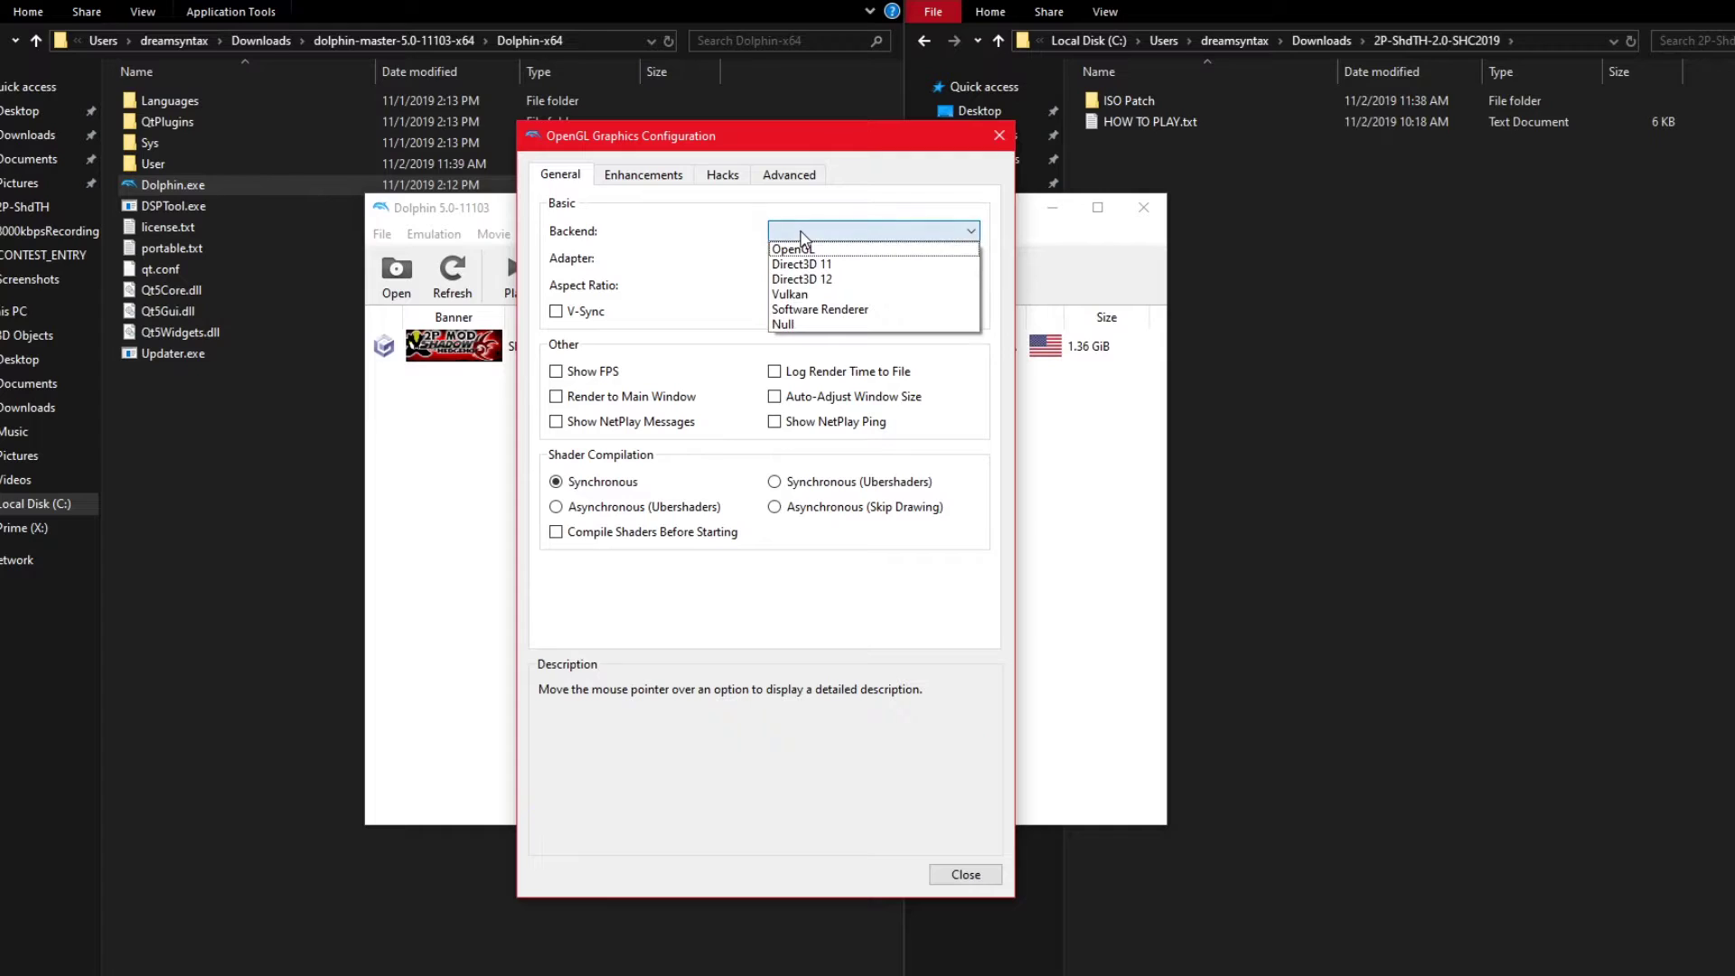
left_click(850, 265)
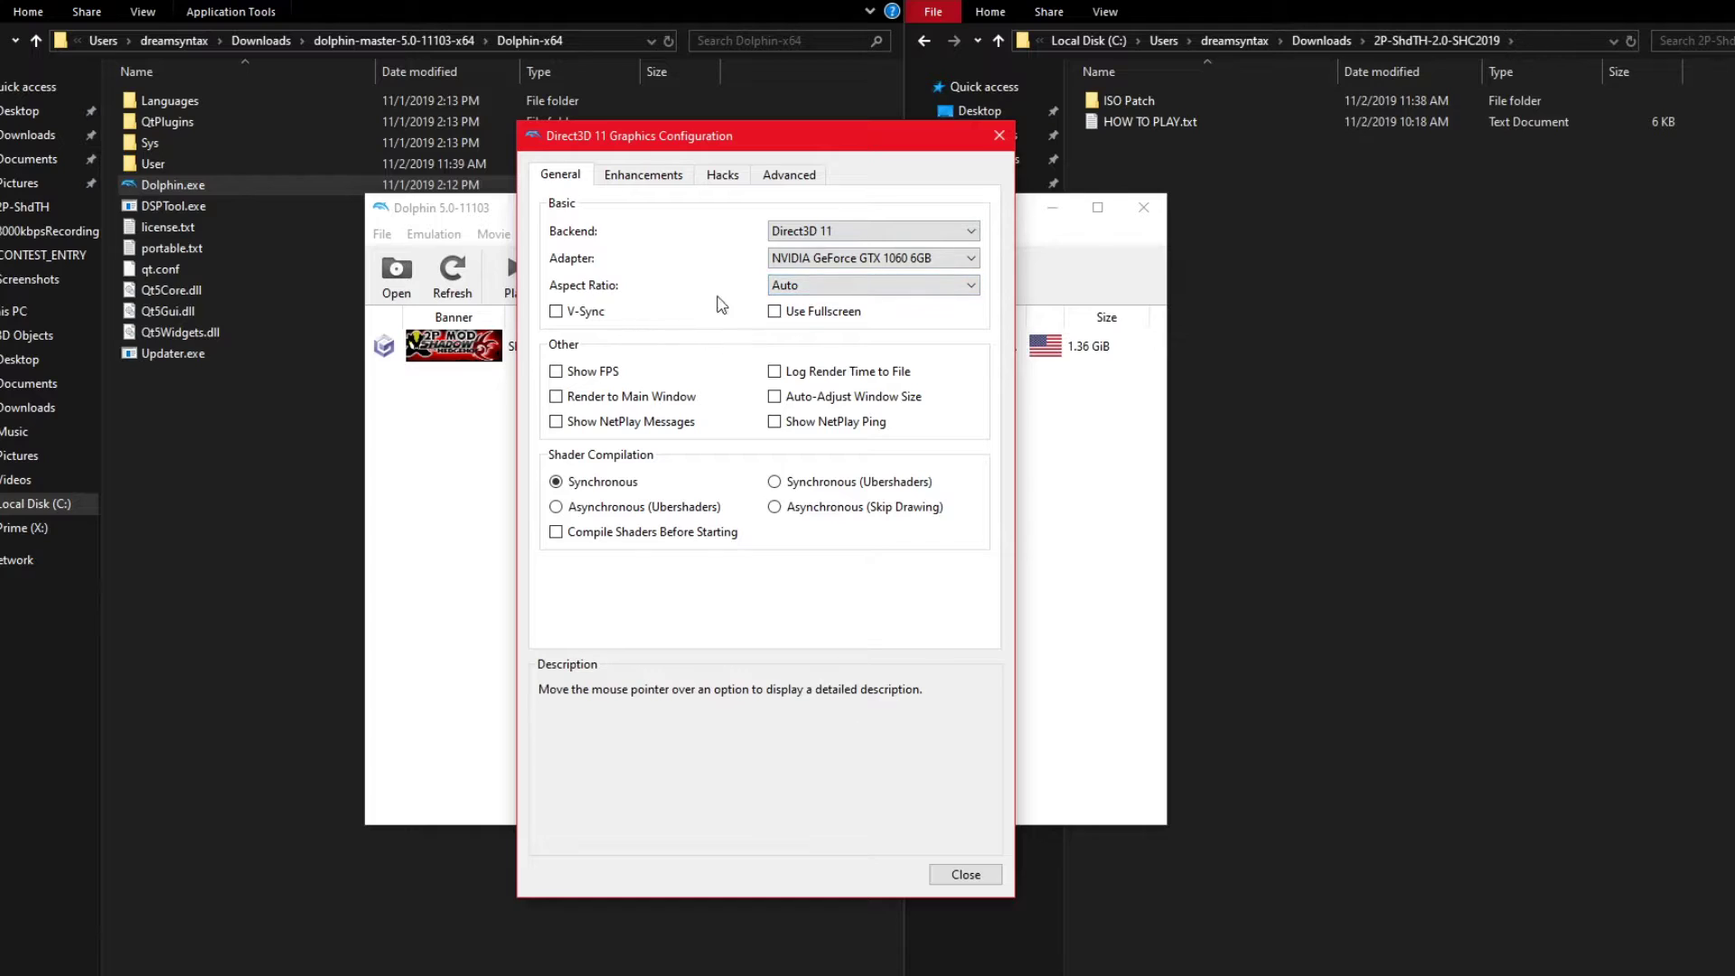
left_click(799, 285)
left_click(804, 318)
left_click(818, 286)
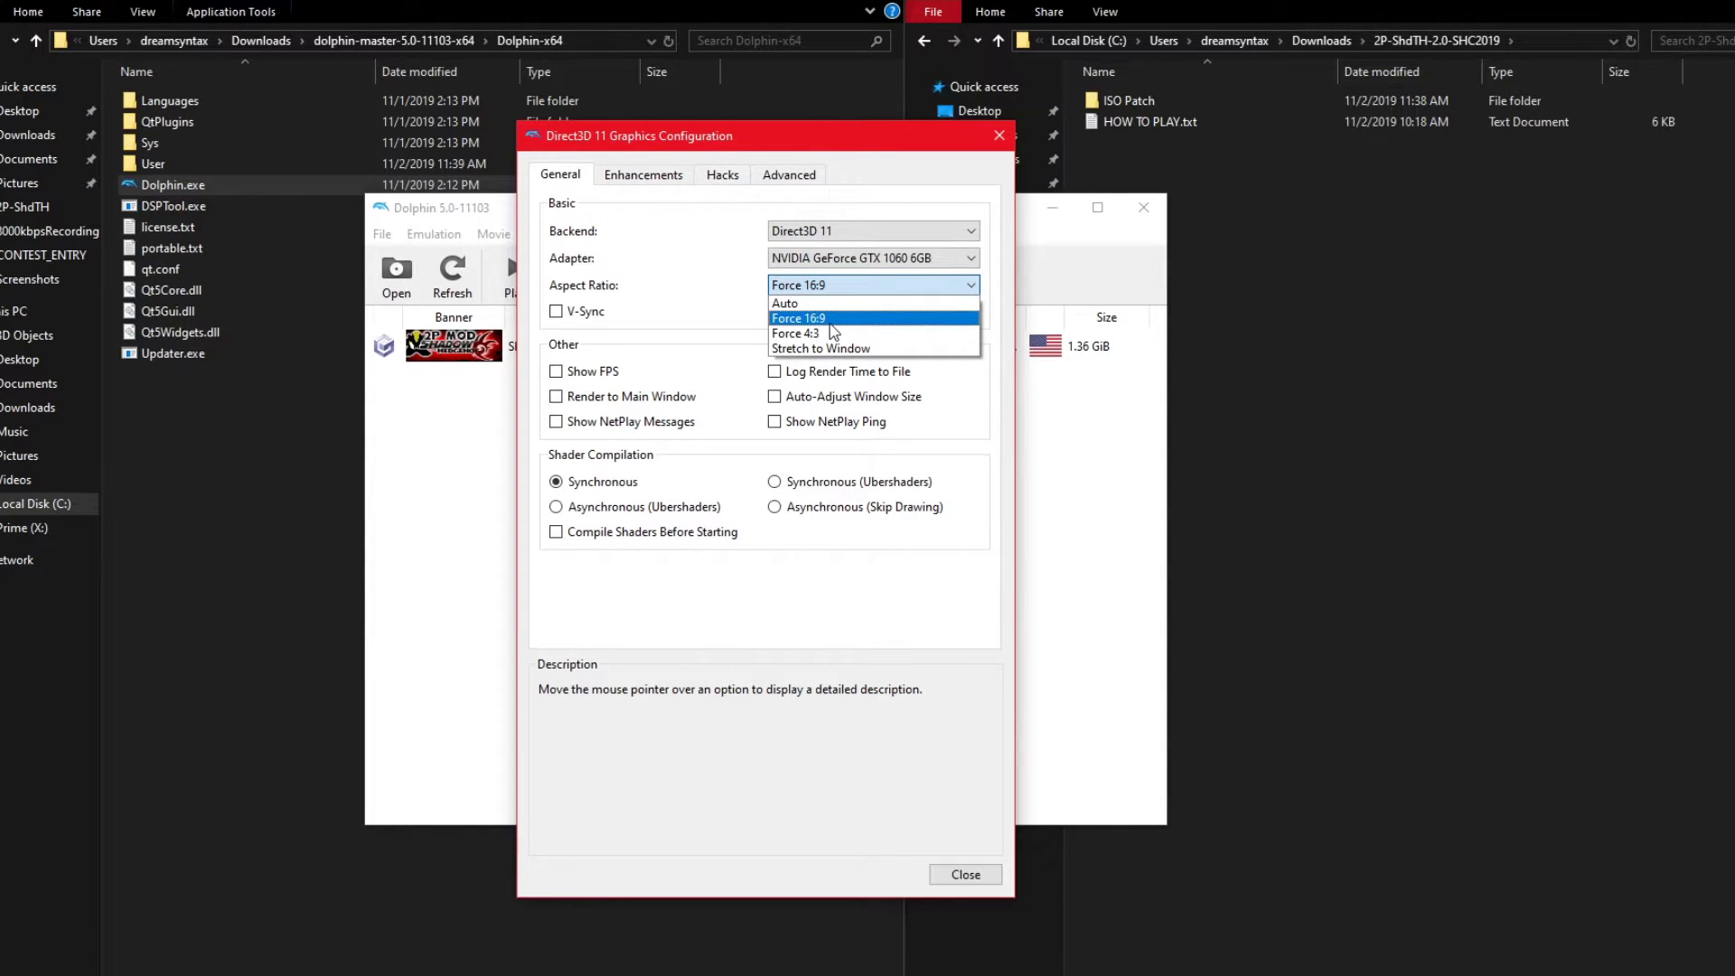
left_click(827, 319)
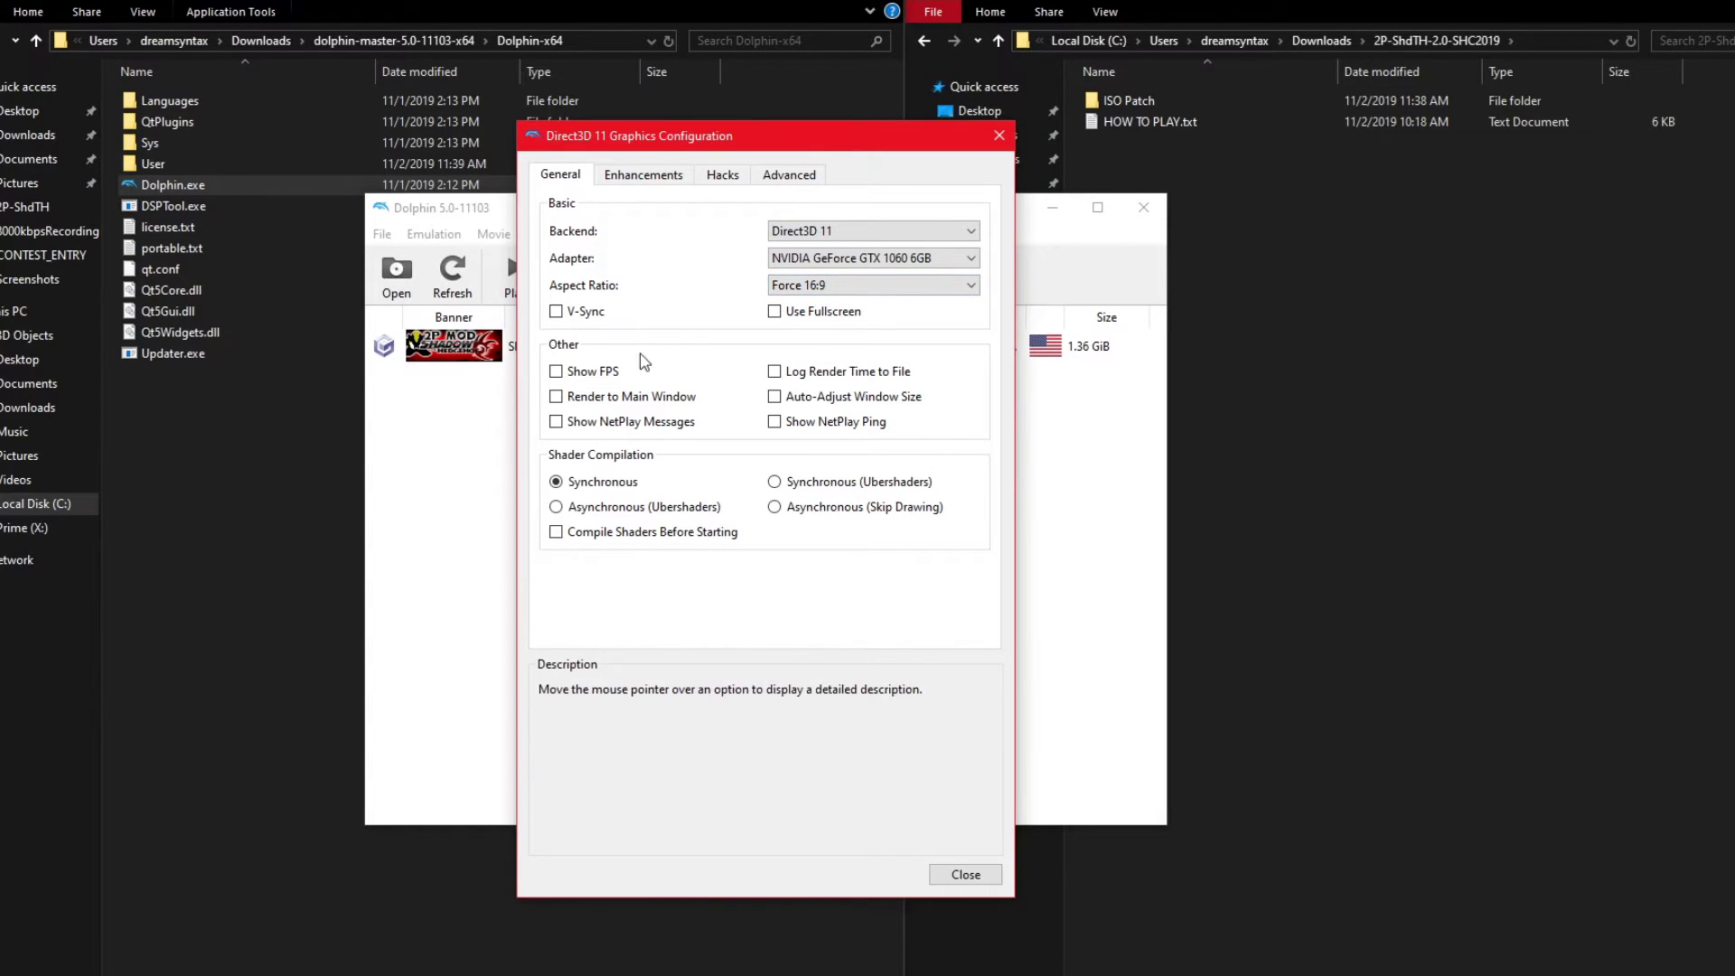
Set the internal resolution to 3x Native (1920x1584) for 1080p and keep anti-aliasing at None
left_click(622, 177)
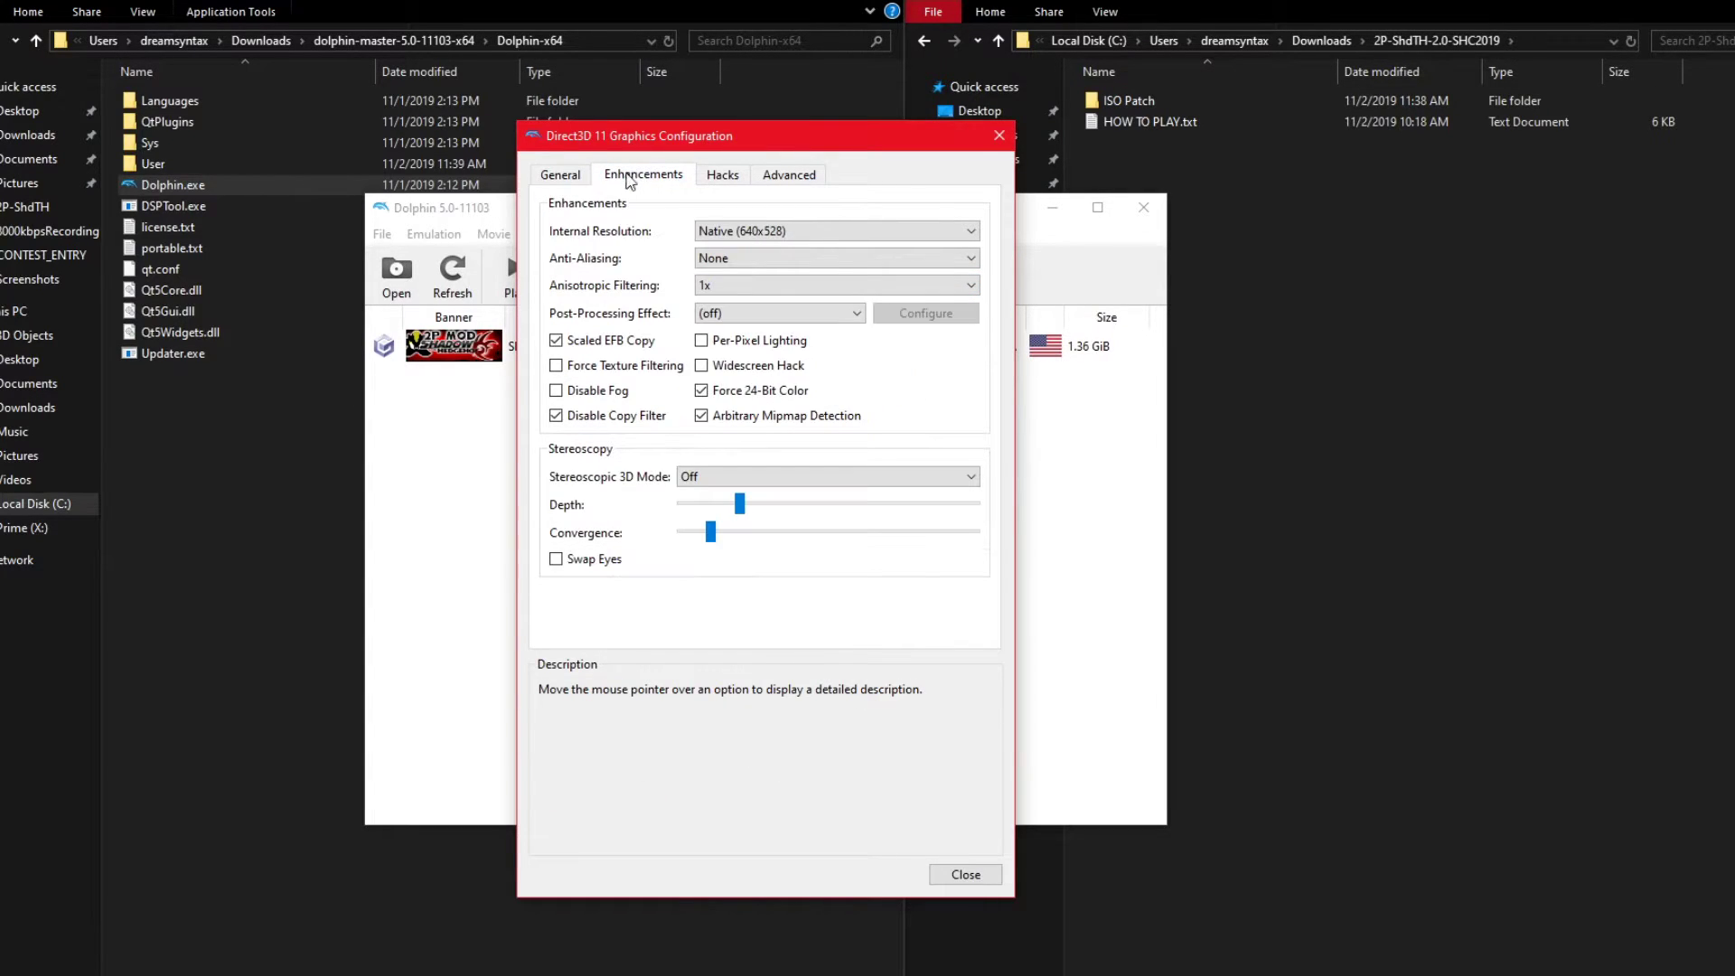
left_click(748, 233)
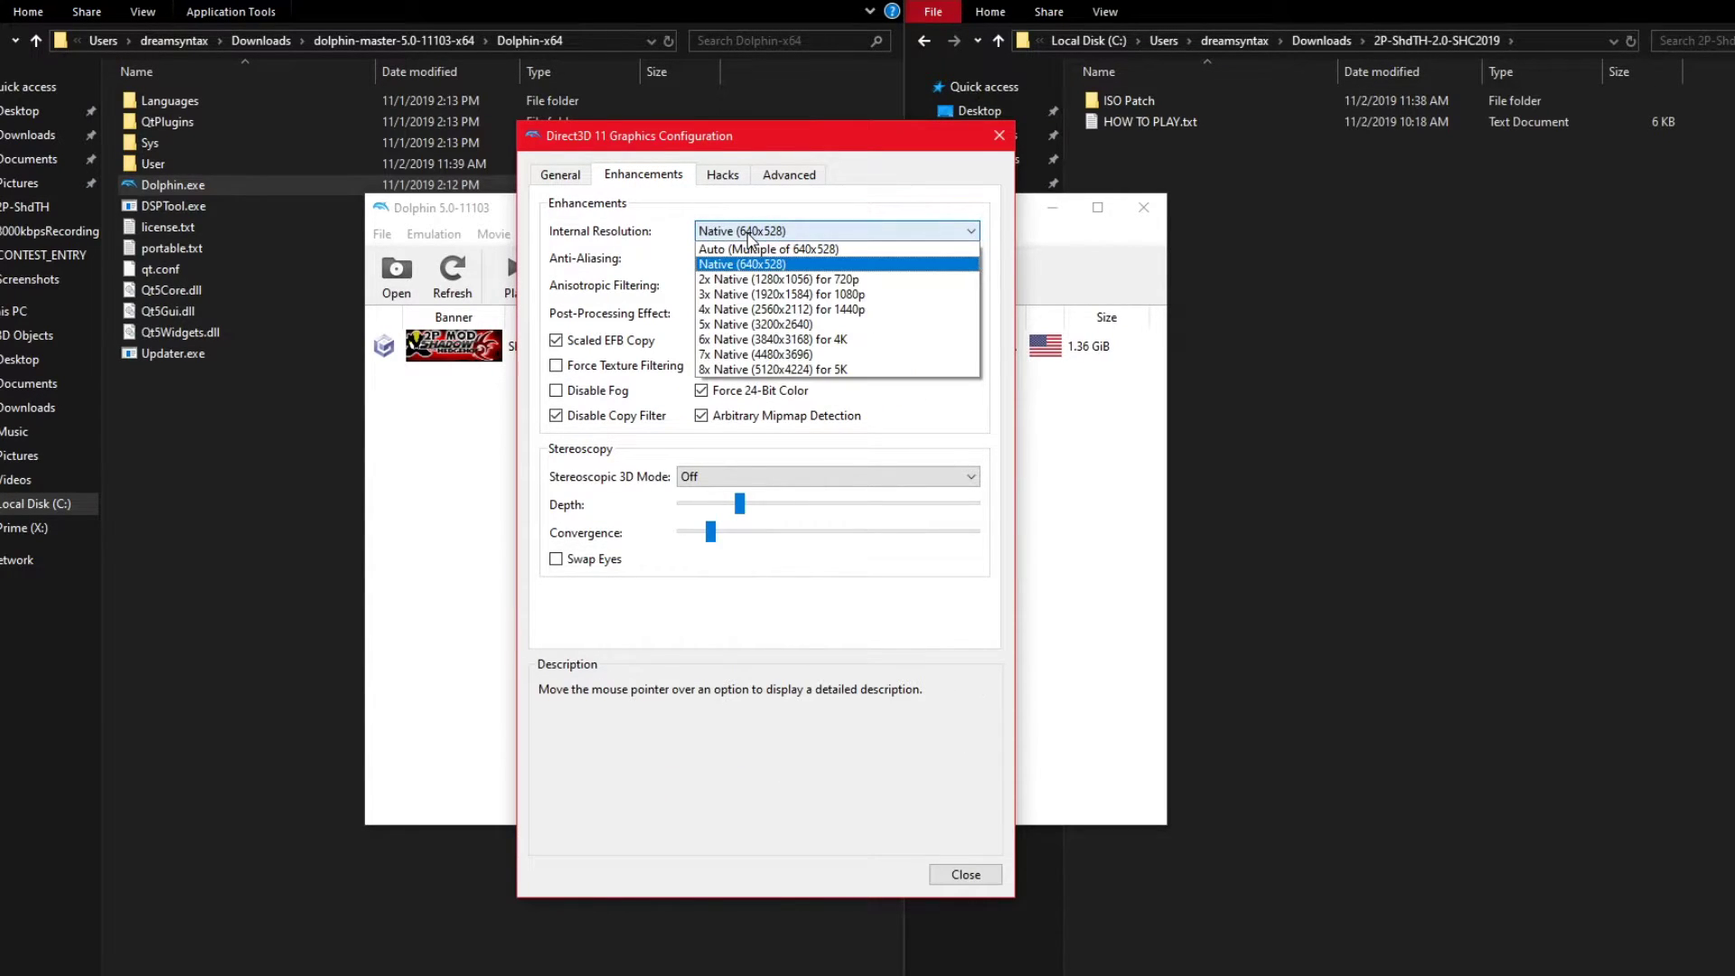
left_click(806, 295)
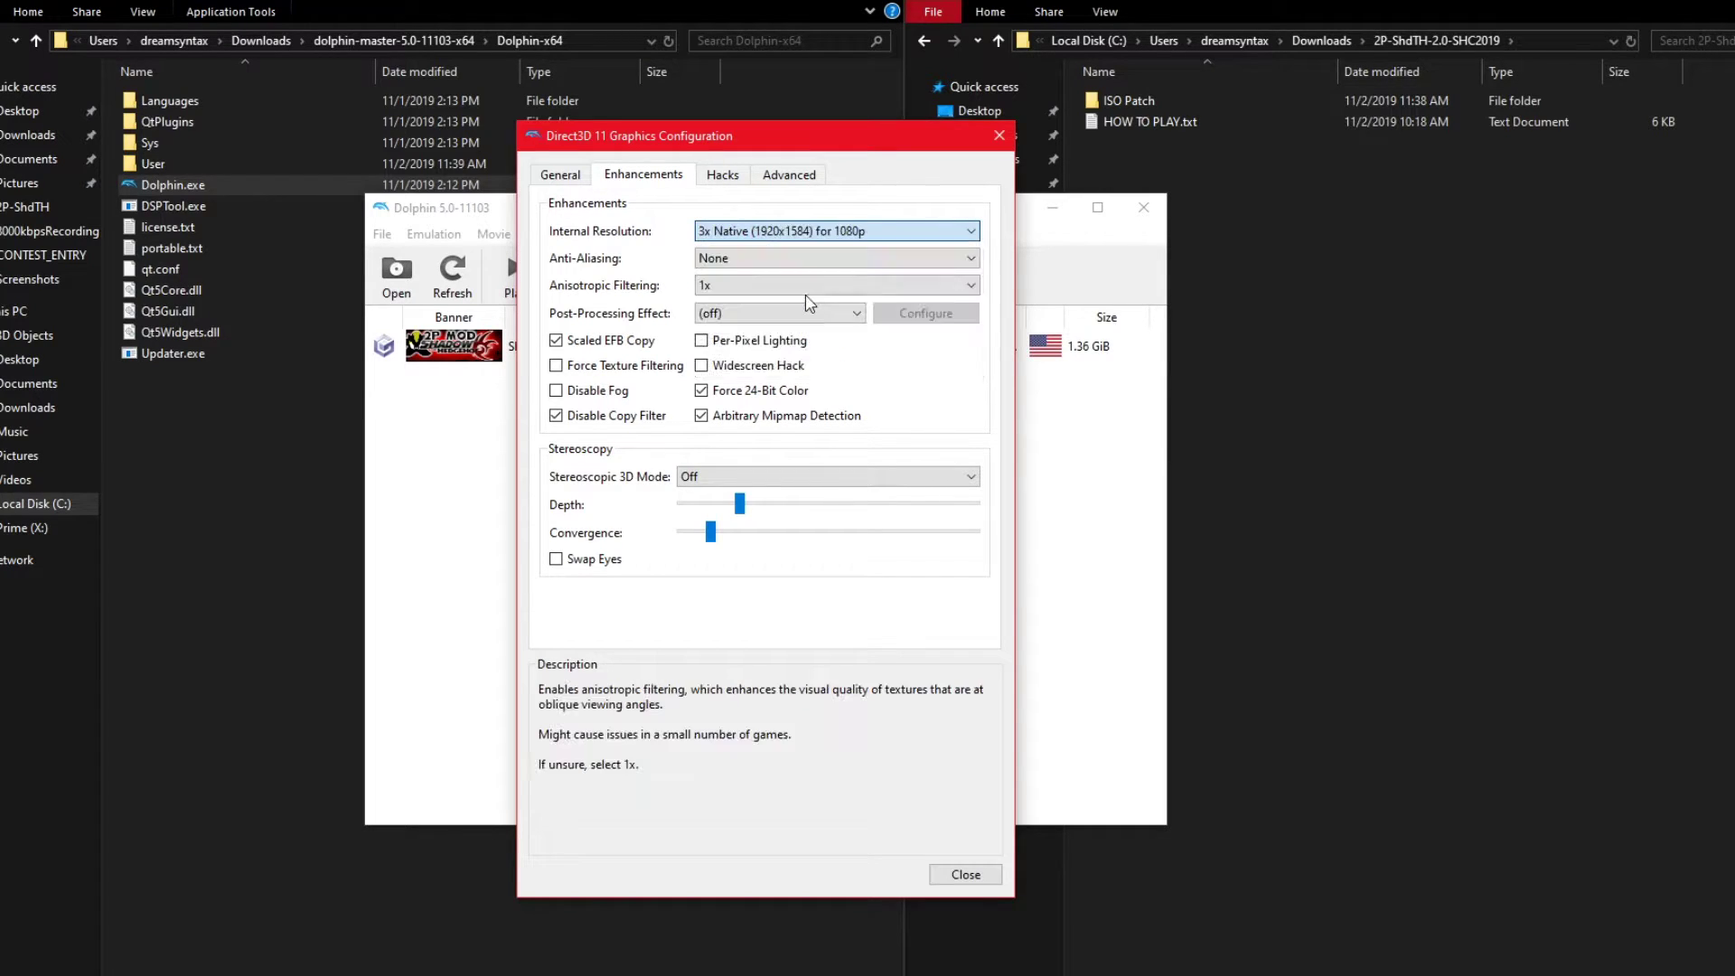
left_click(708, 256)
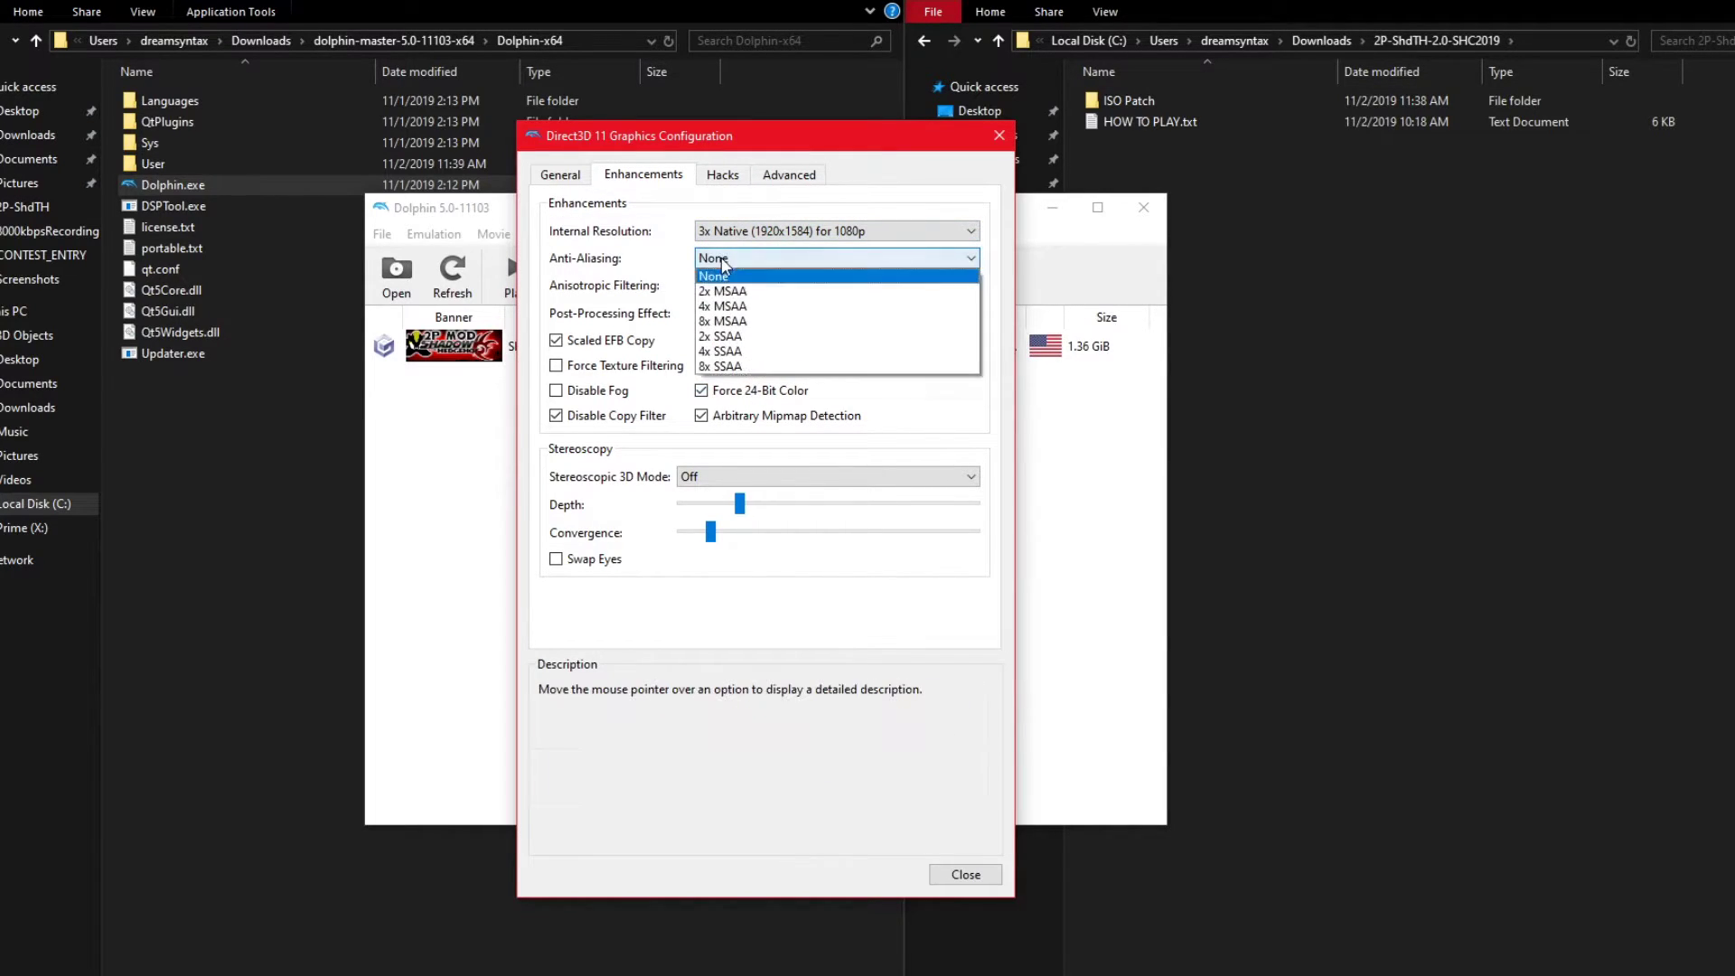
left_click(734, 259)
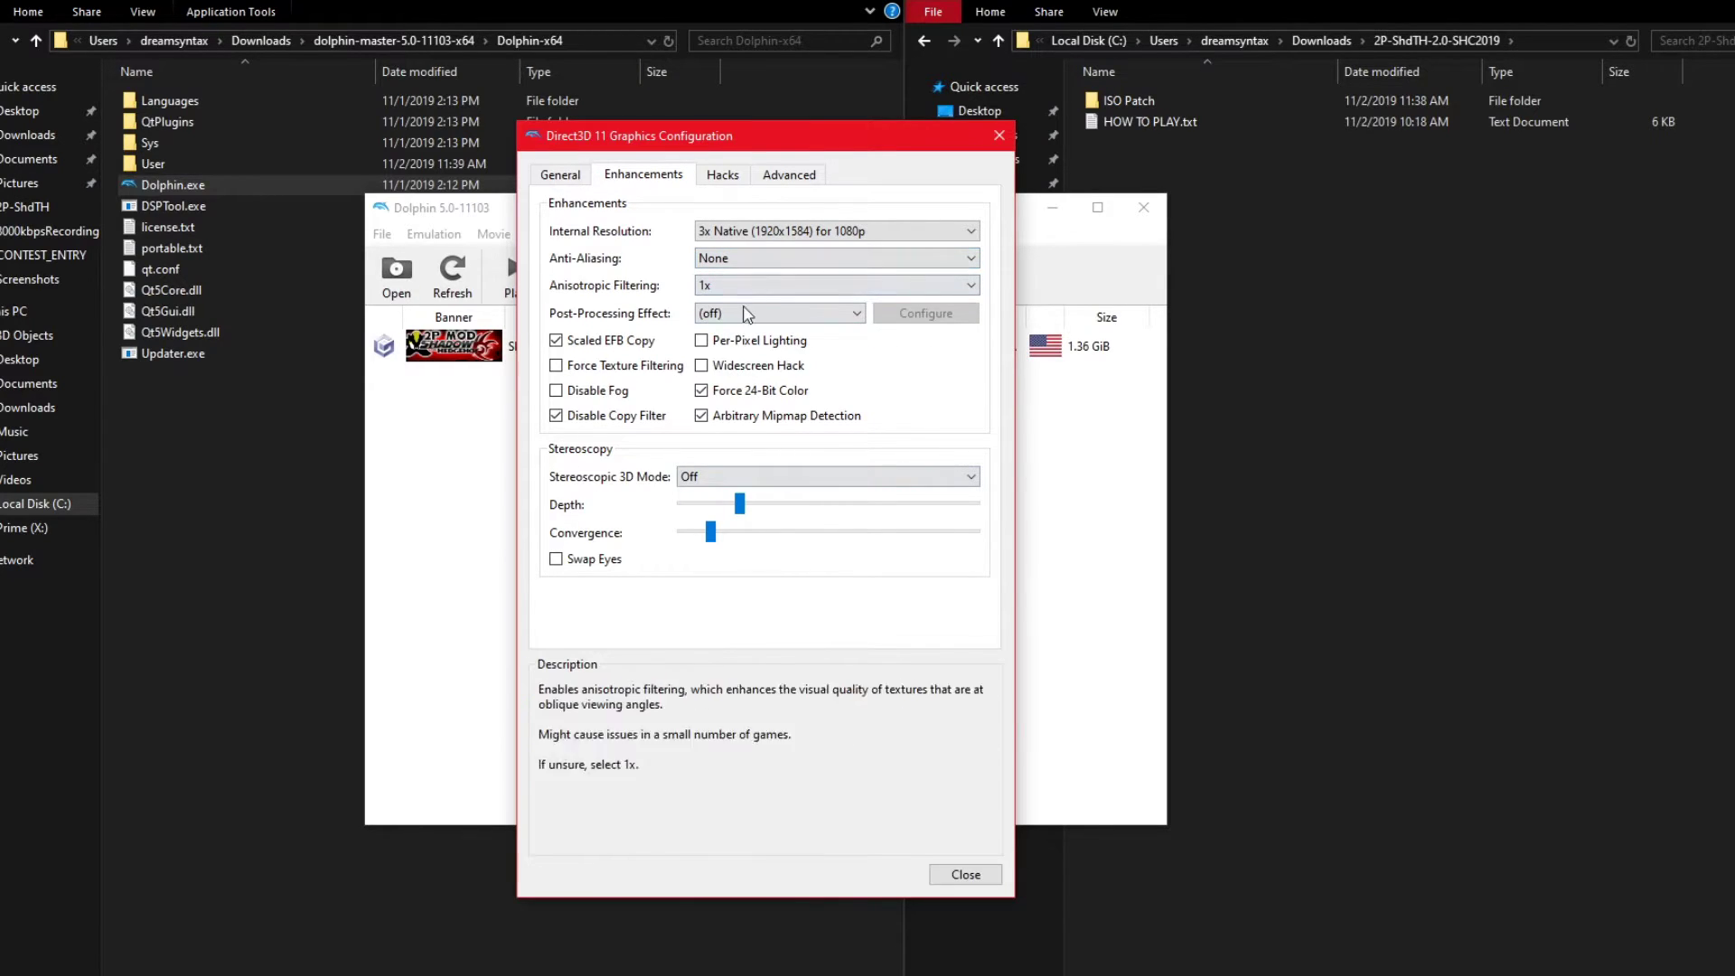
Enable the Skip EFB Access from CPU, GPU Texture Decoding and Immediately Present XFB graphics hacks, and close the graphics configuration
left_click(730, 177)
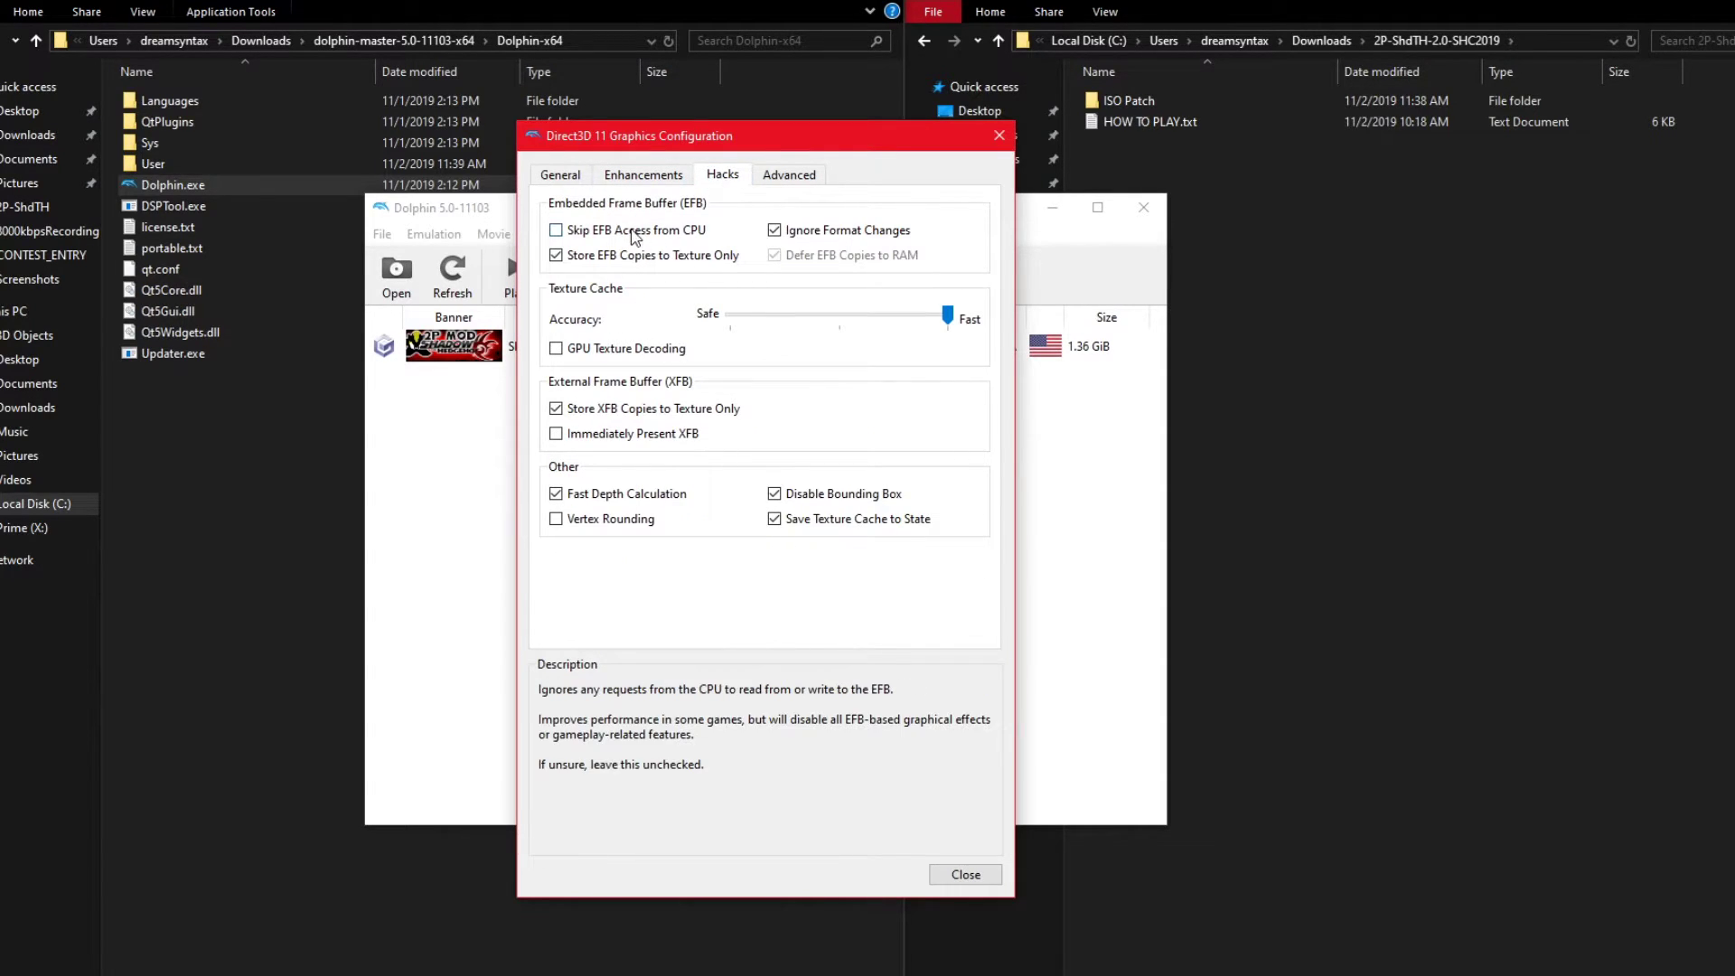
left_click(620, 436)
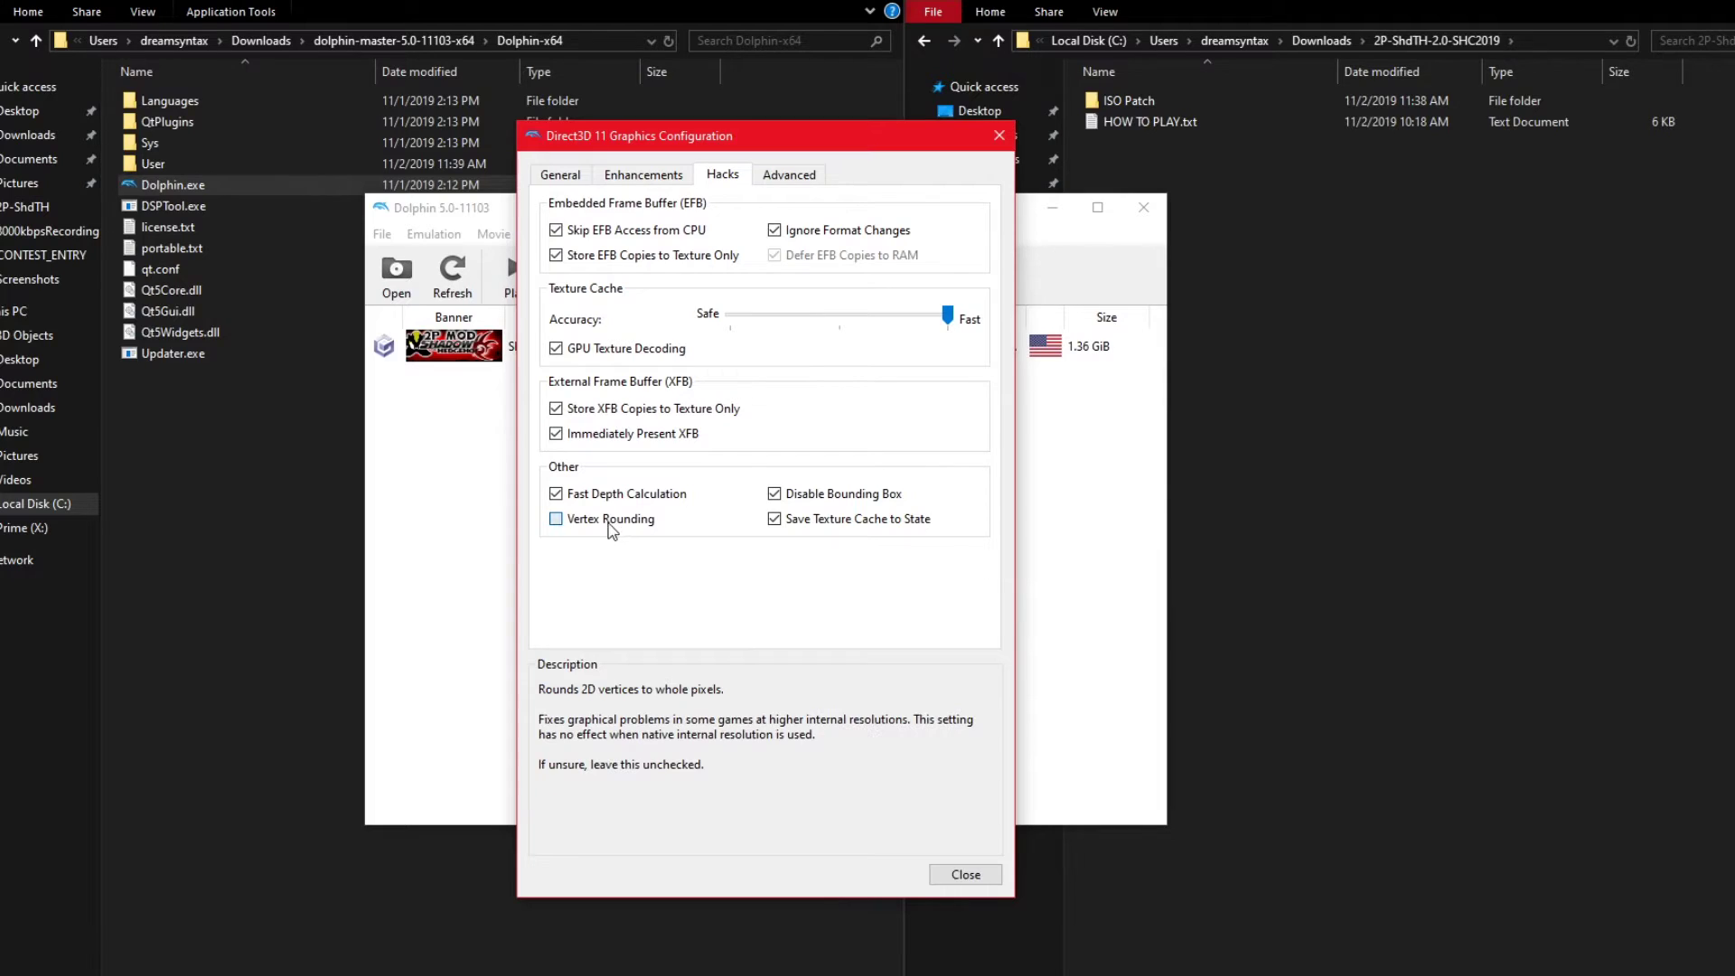
left_click(965, 874)
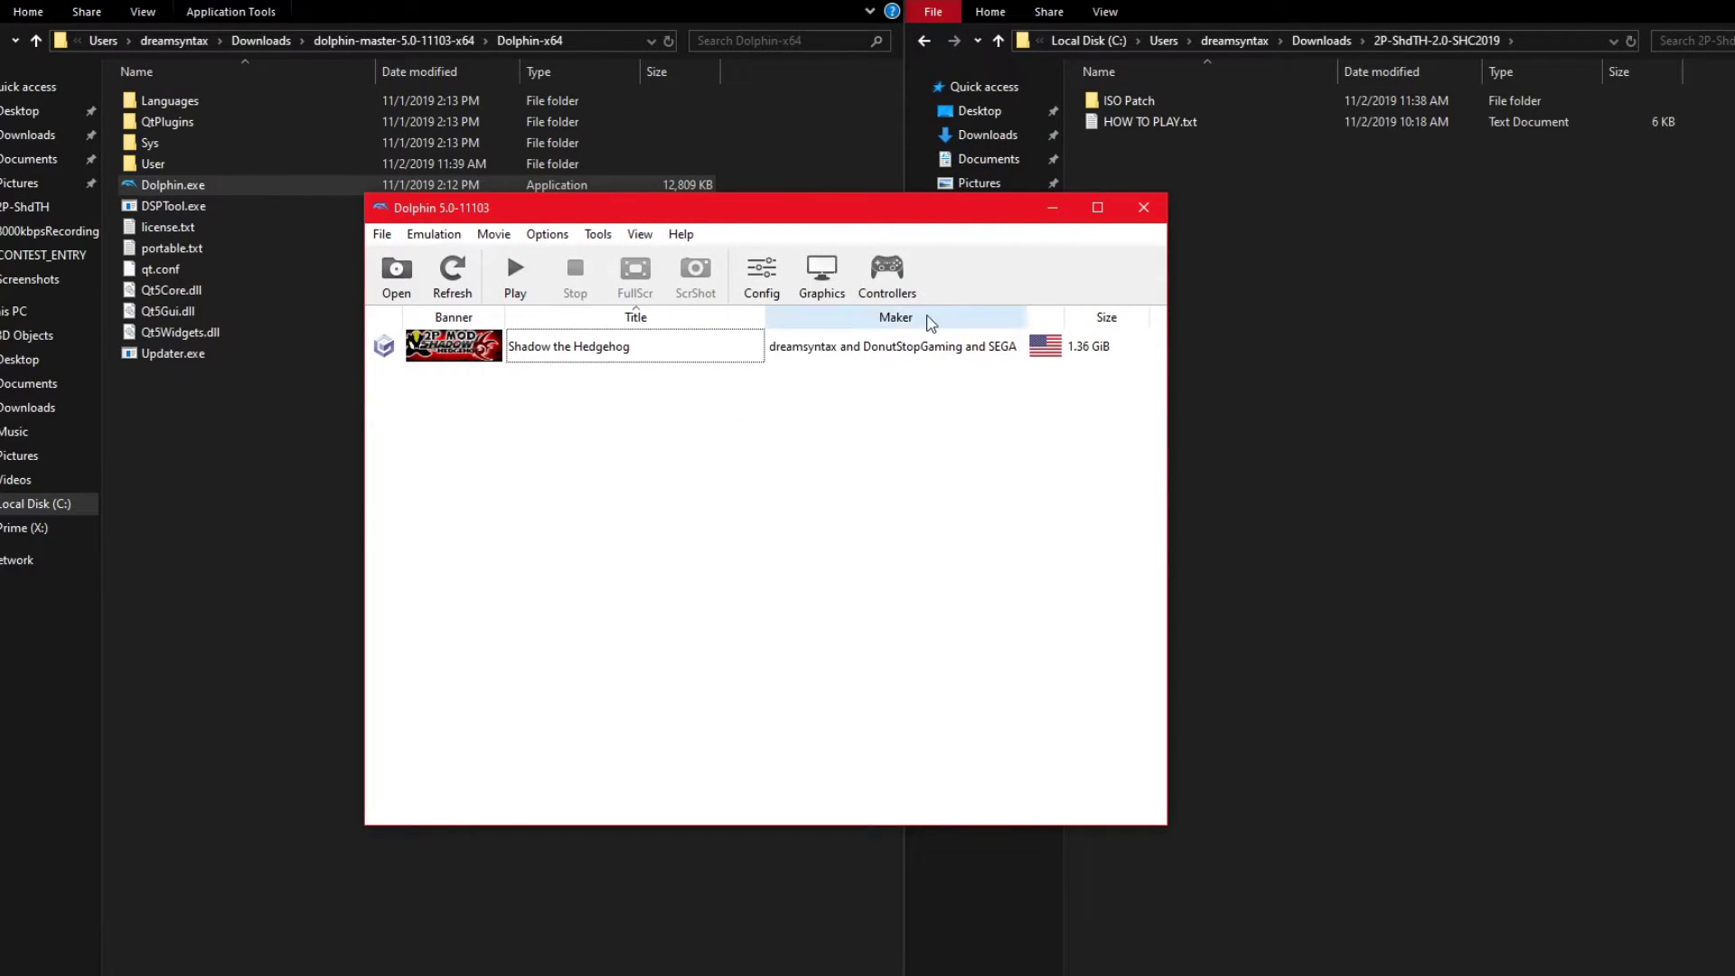
Set GameCube controller Port 2 to Standard Controller, and go through its A and B button mappings before closing the mapping window
left_click(883, 271)
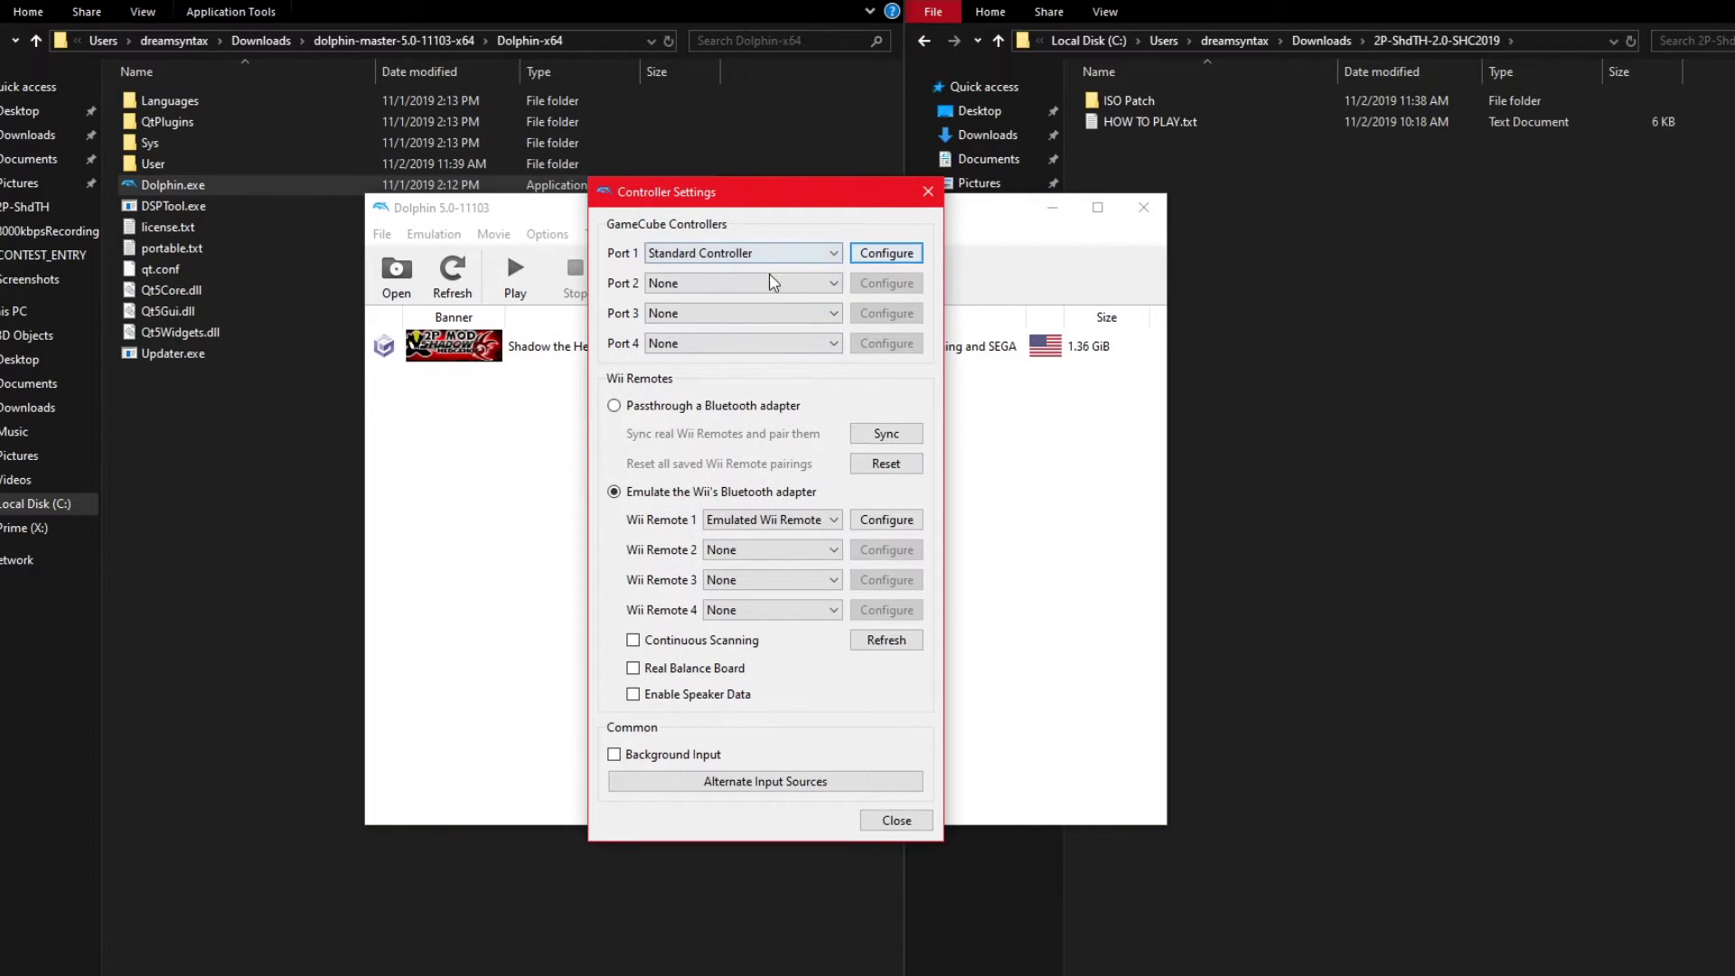
left_click(741, 283)
left_click(737, 309)
left_click(887, 283)
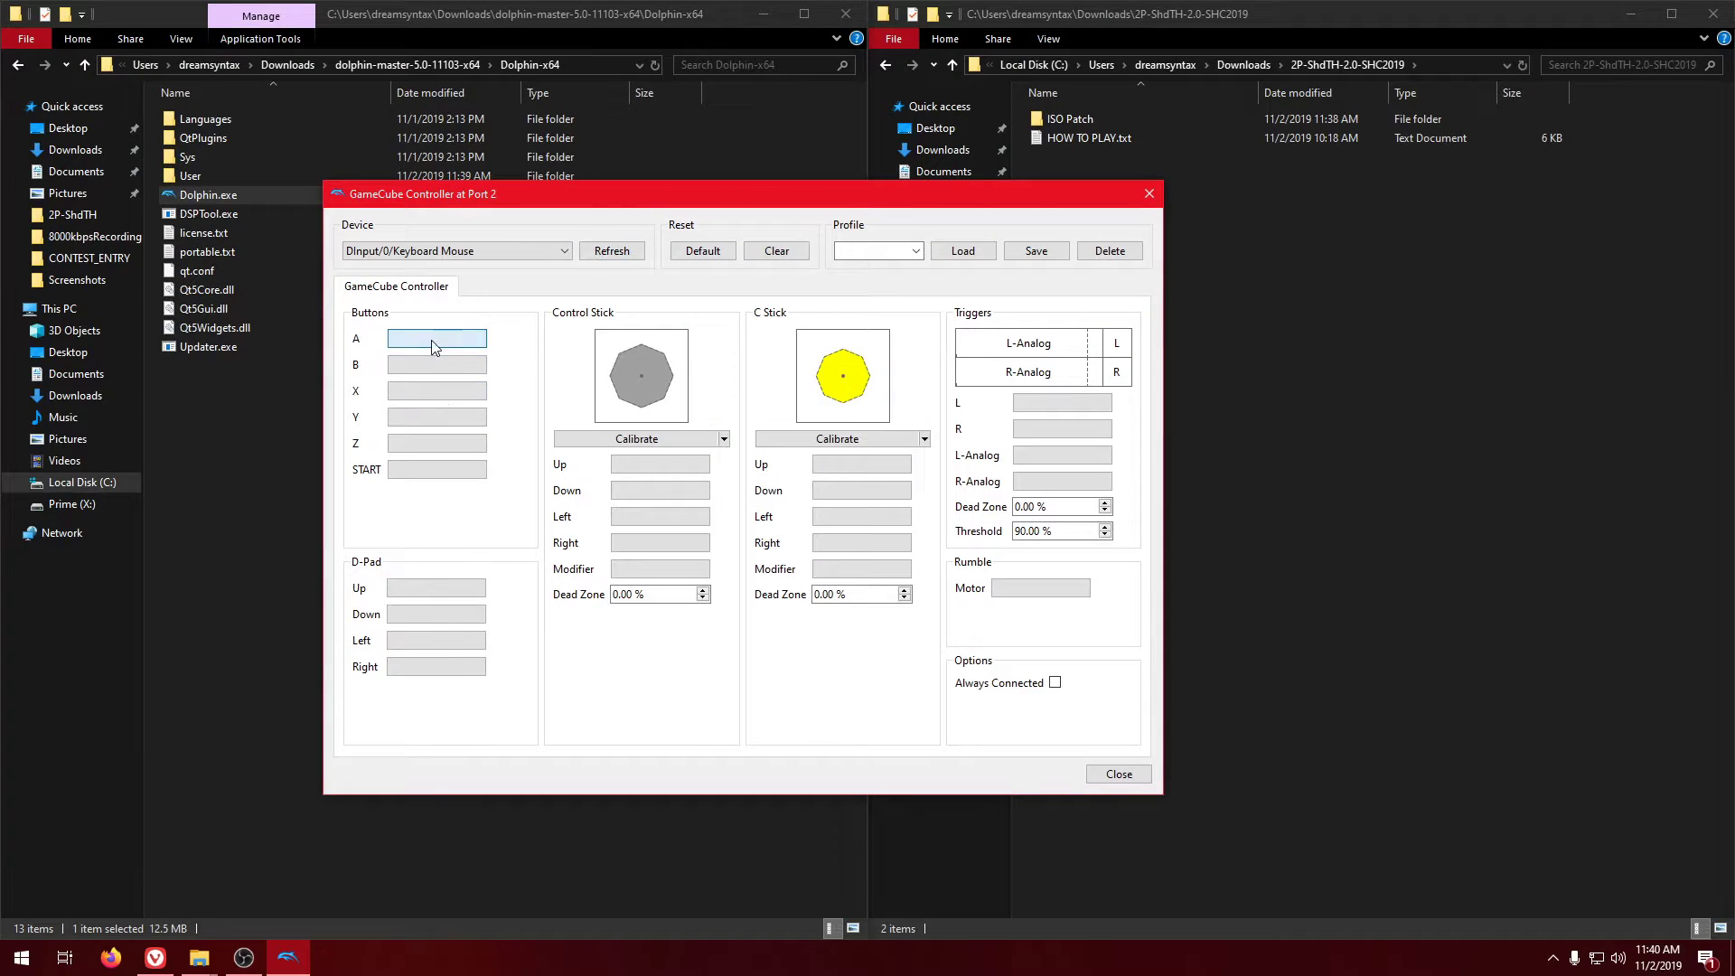
left_click(431, 339)
left_click(436, 364)
left_click(1125, 774)
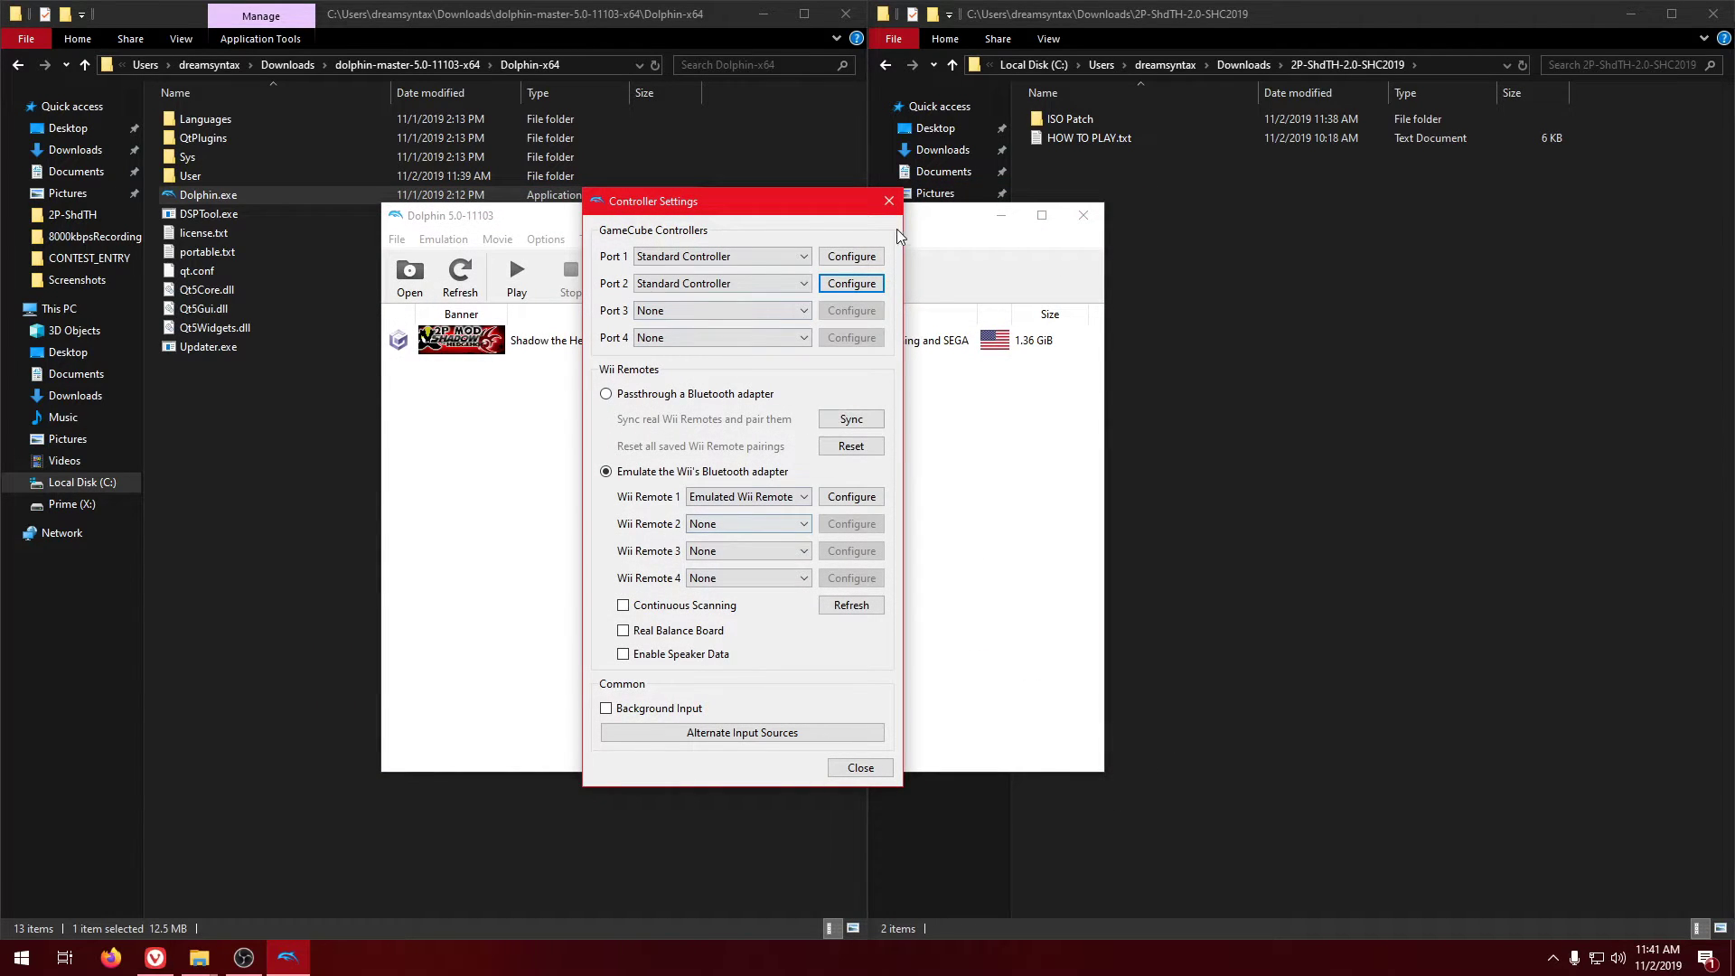
Close the controller settings, and create a folder named Card A inside Dolphin's User\GC\USA folder
left_click(889, 201)
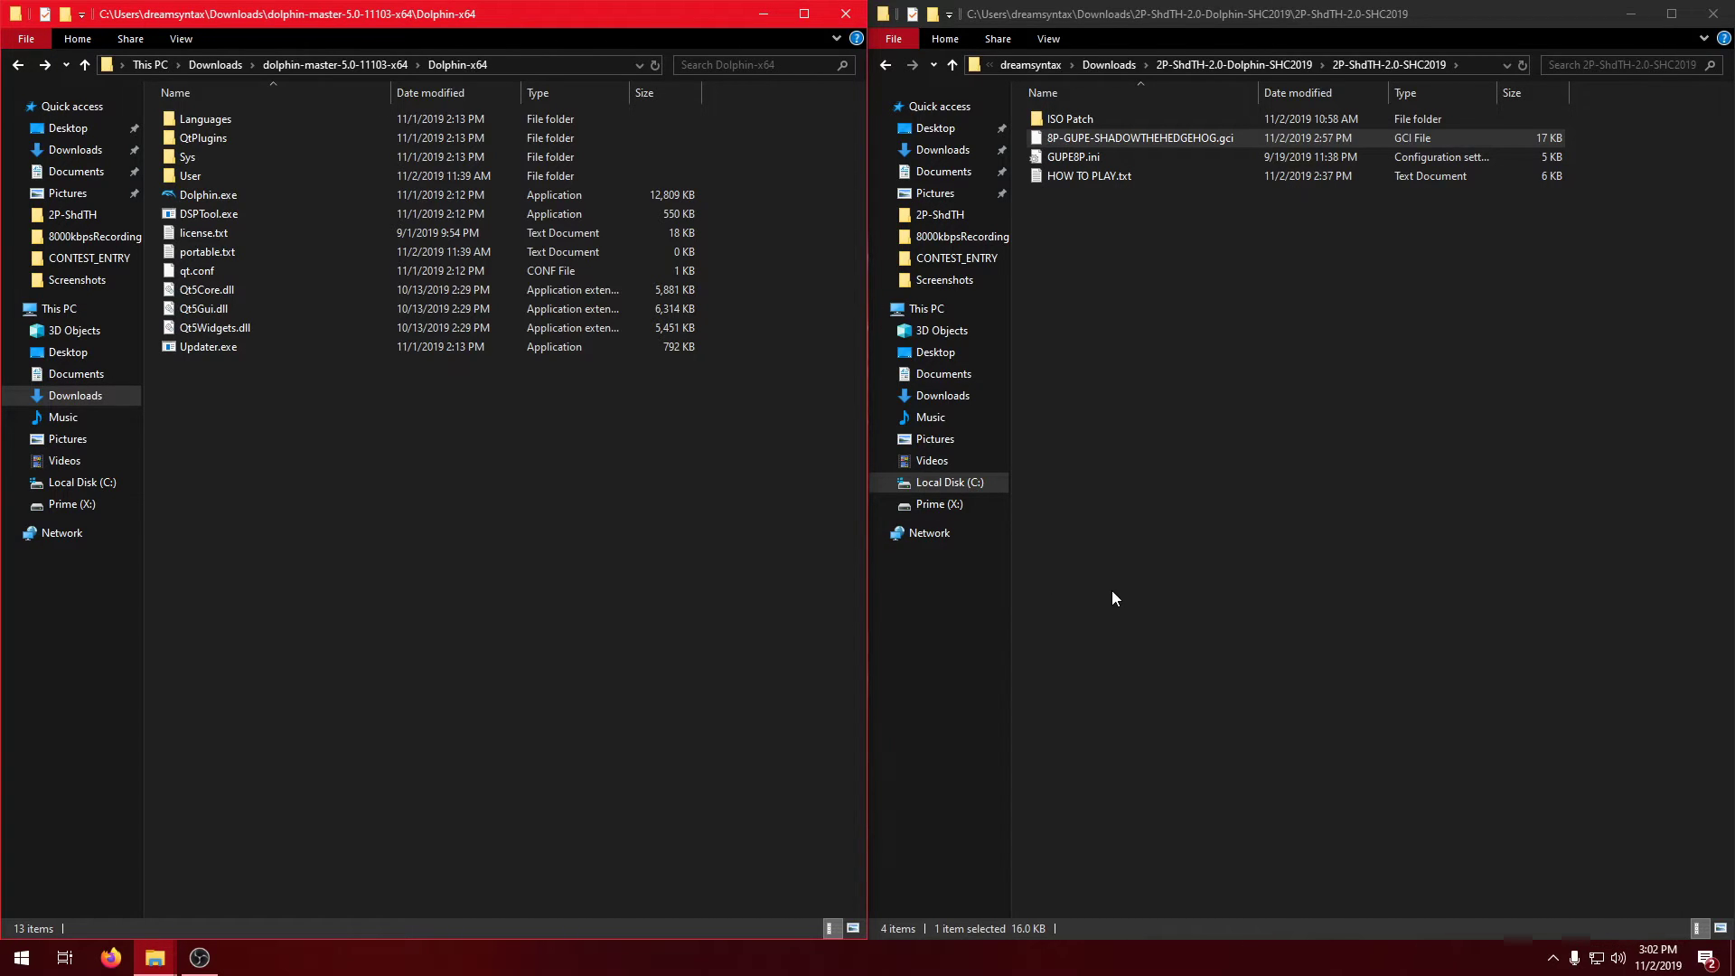
double_click(231, 176)
double_click(235, 195)
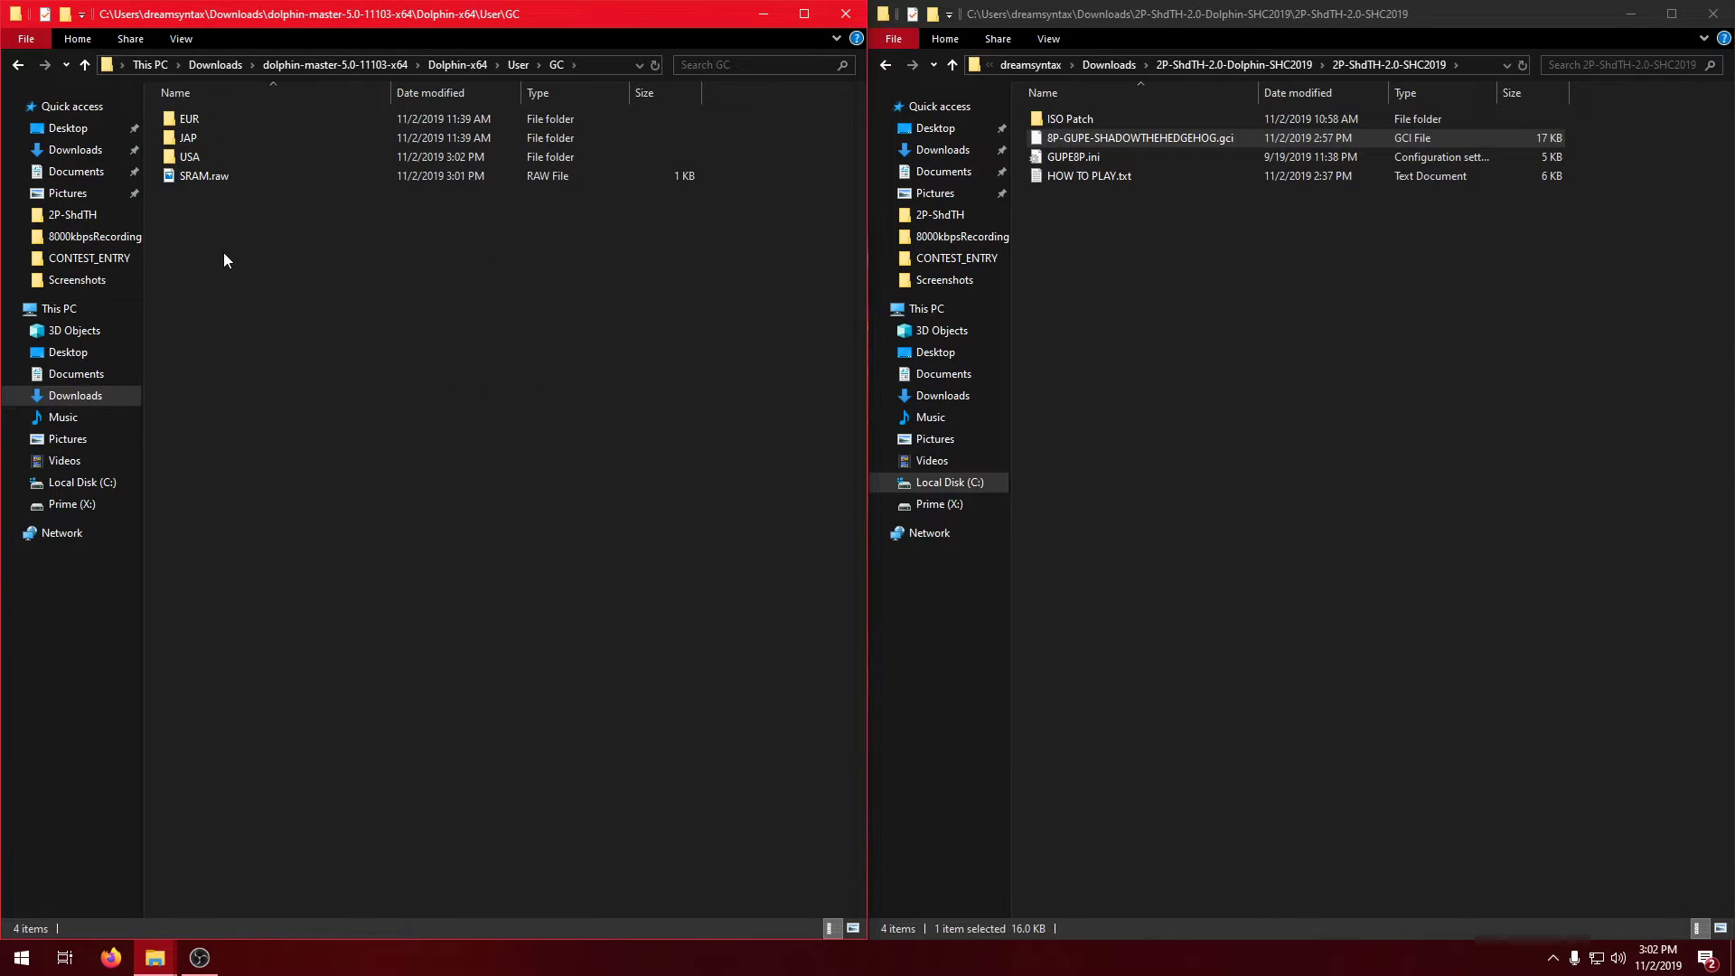
double_click(197, 155)
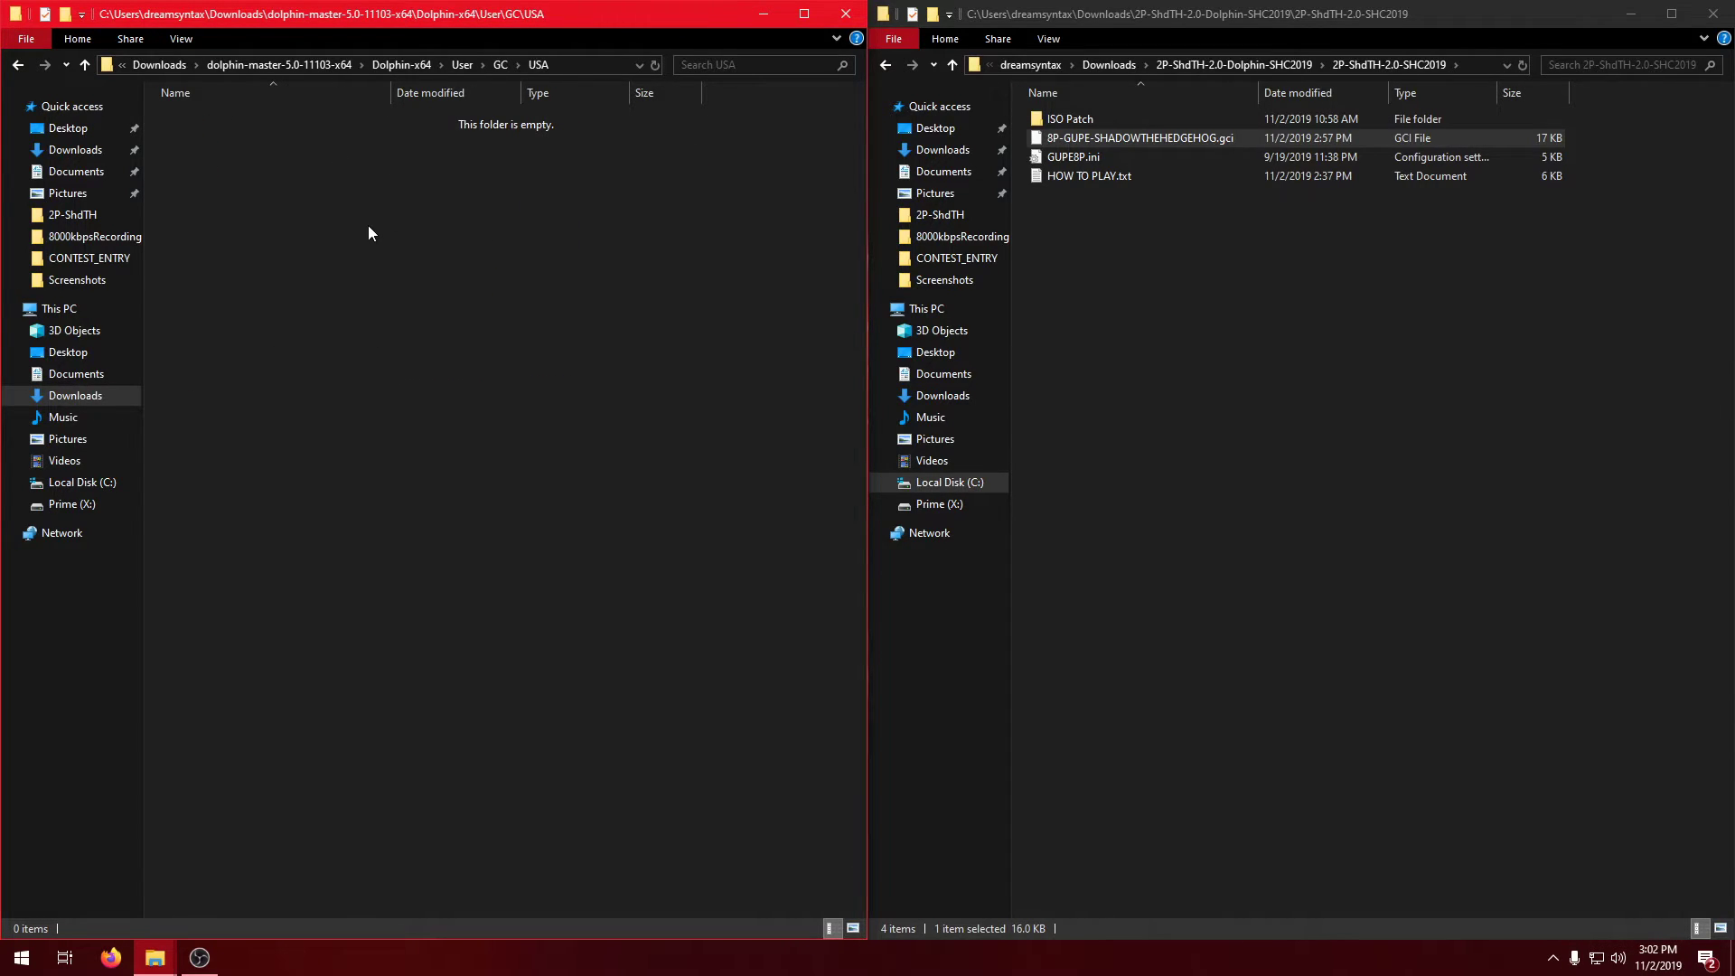
key("ctrl+shift+n")
type("Card A")
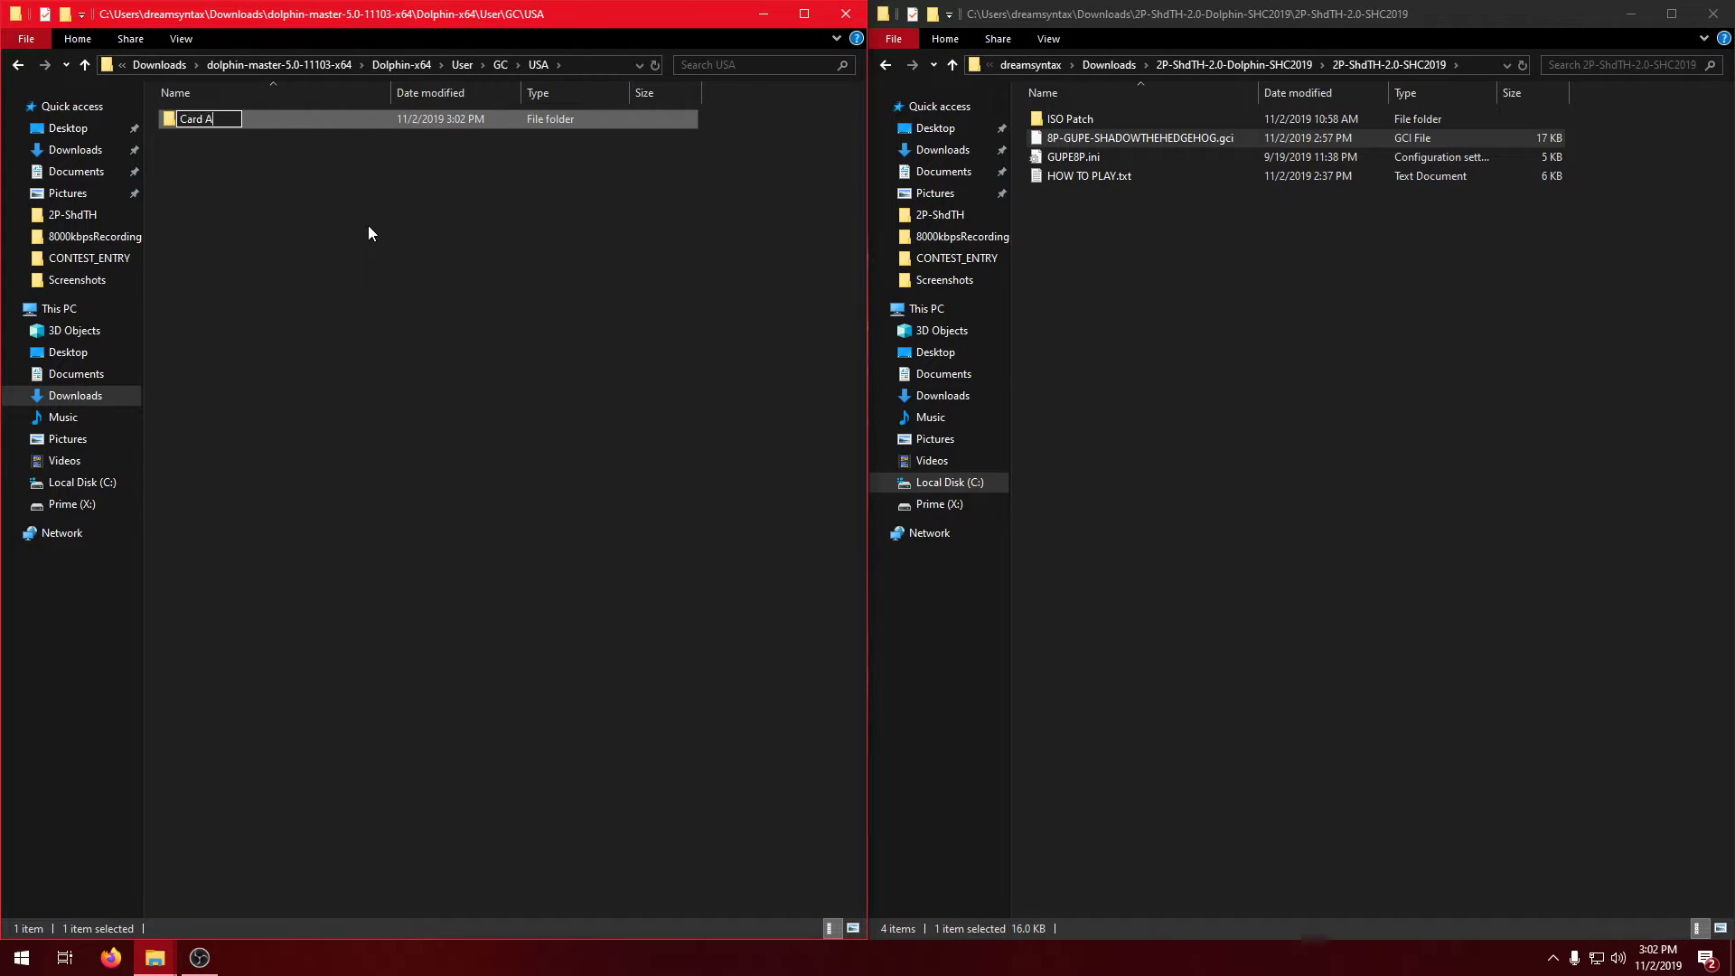
key("Return")
Move the save file 8P-GUPE-SHADOWTHEHEDGEHOG.gci from the 2P-ShdTH-2.0-SHC2019 folder into the Card A folder
double_click(200, 121)
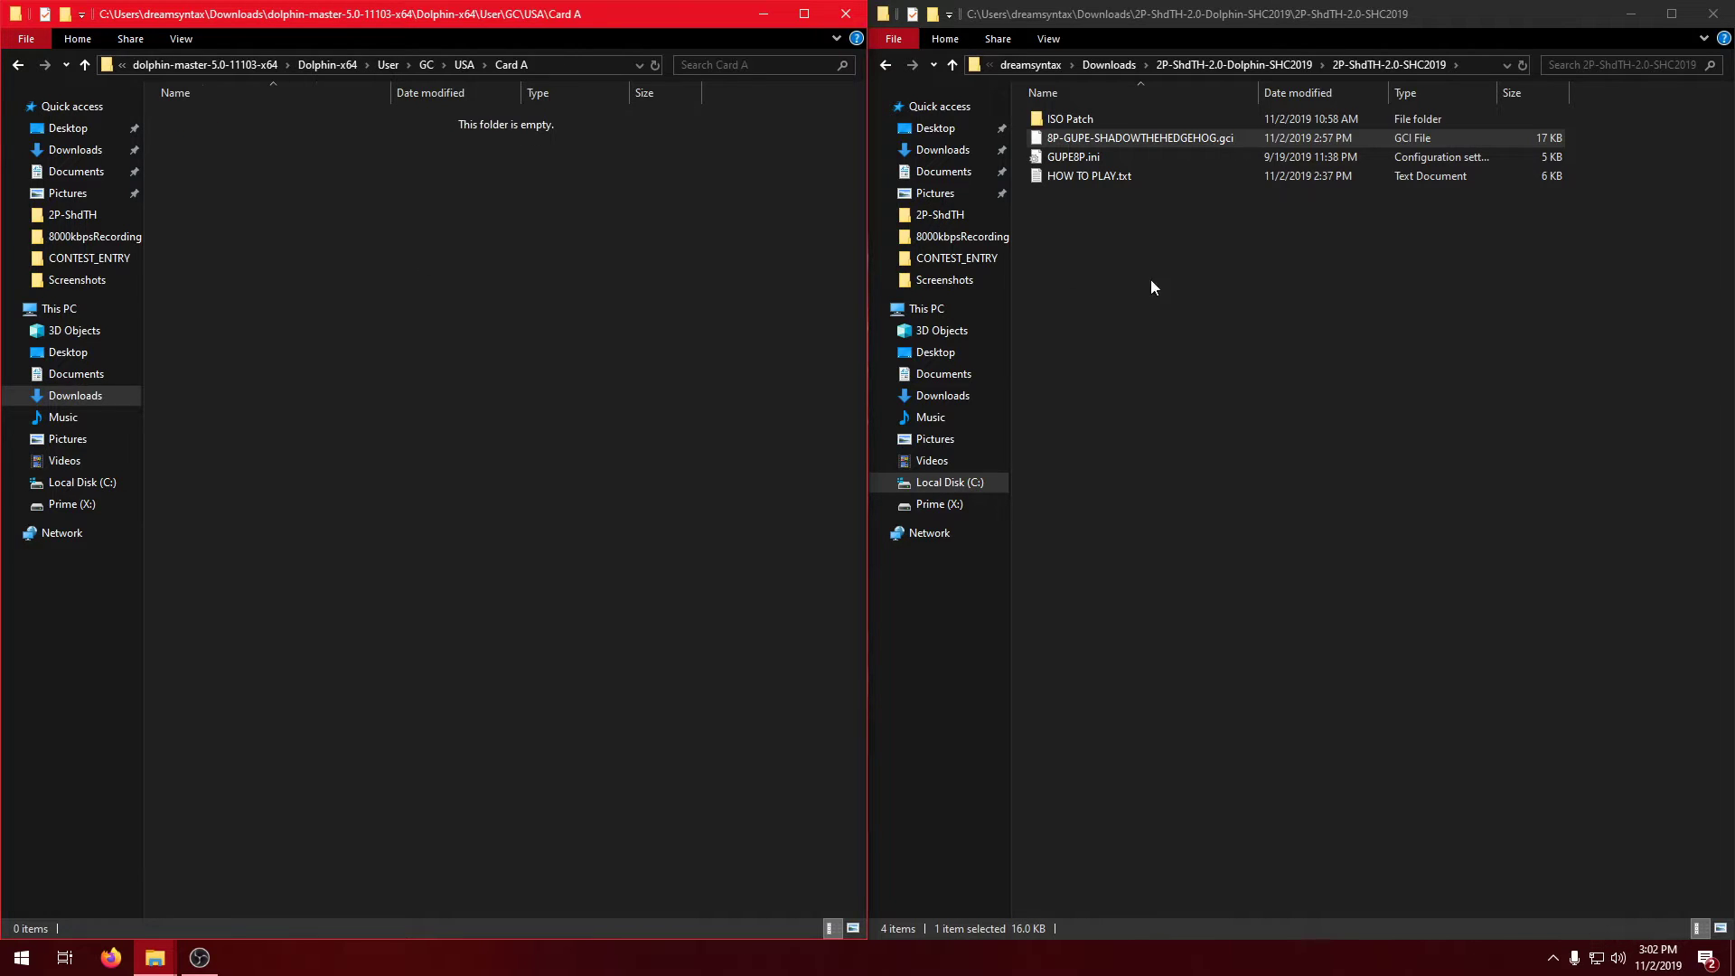
left_click(1175, 138)
left_click_drag(1207, 143, 625, 277)
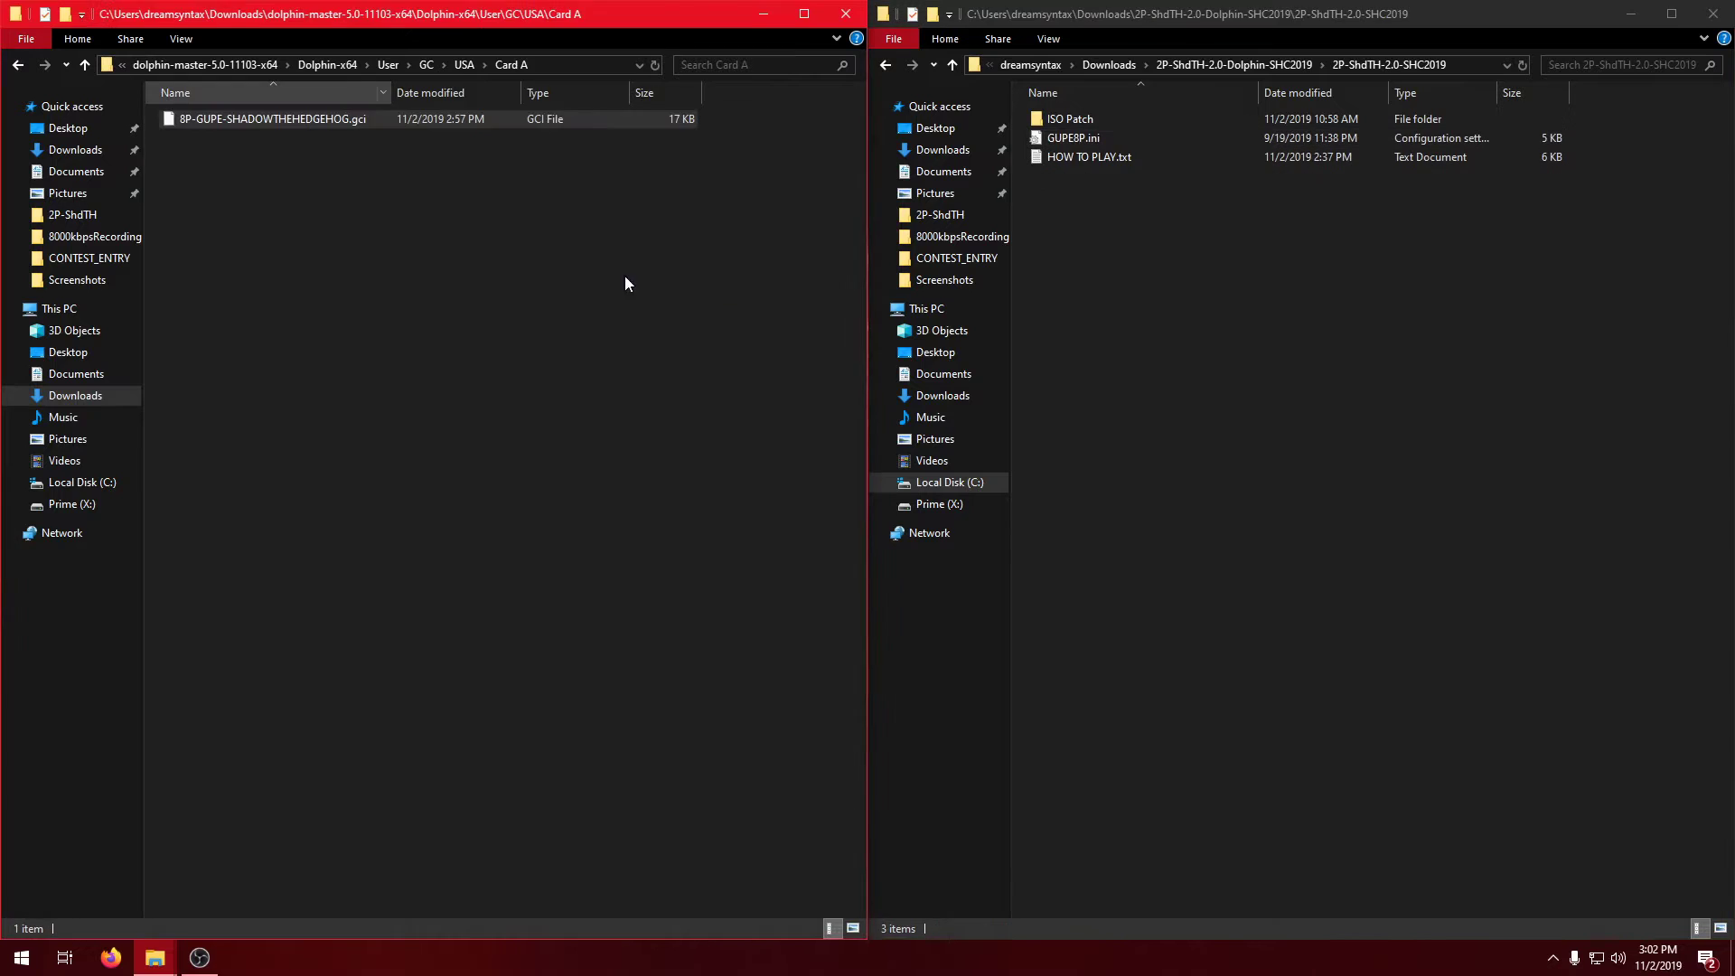
Start Dolphin.exe from the Dolphin-x64 folder, boot Shadow the Hedgehog and bring the game window fully into view
left_click(329, 64)
double_click(222, 197)
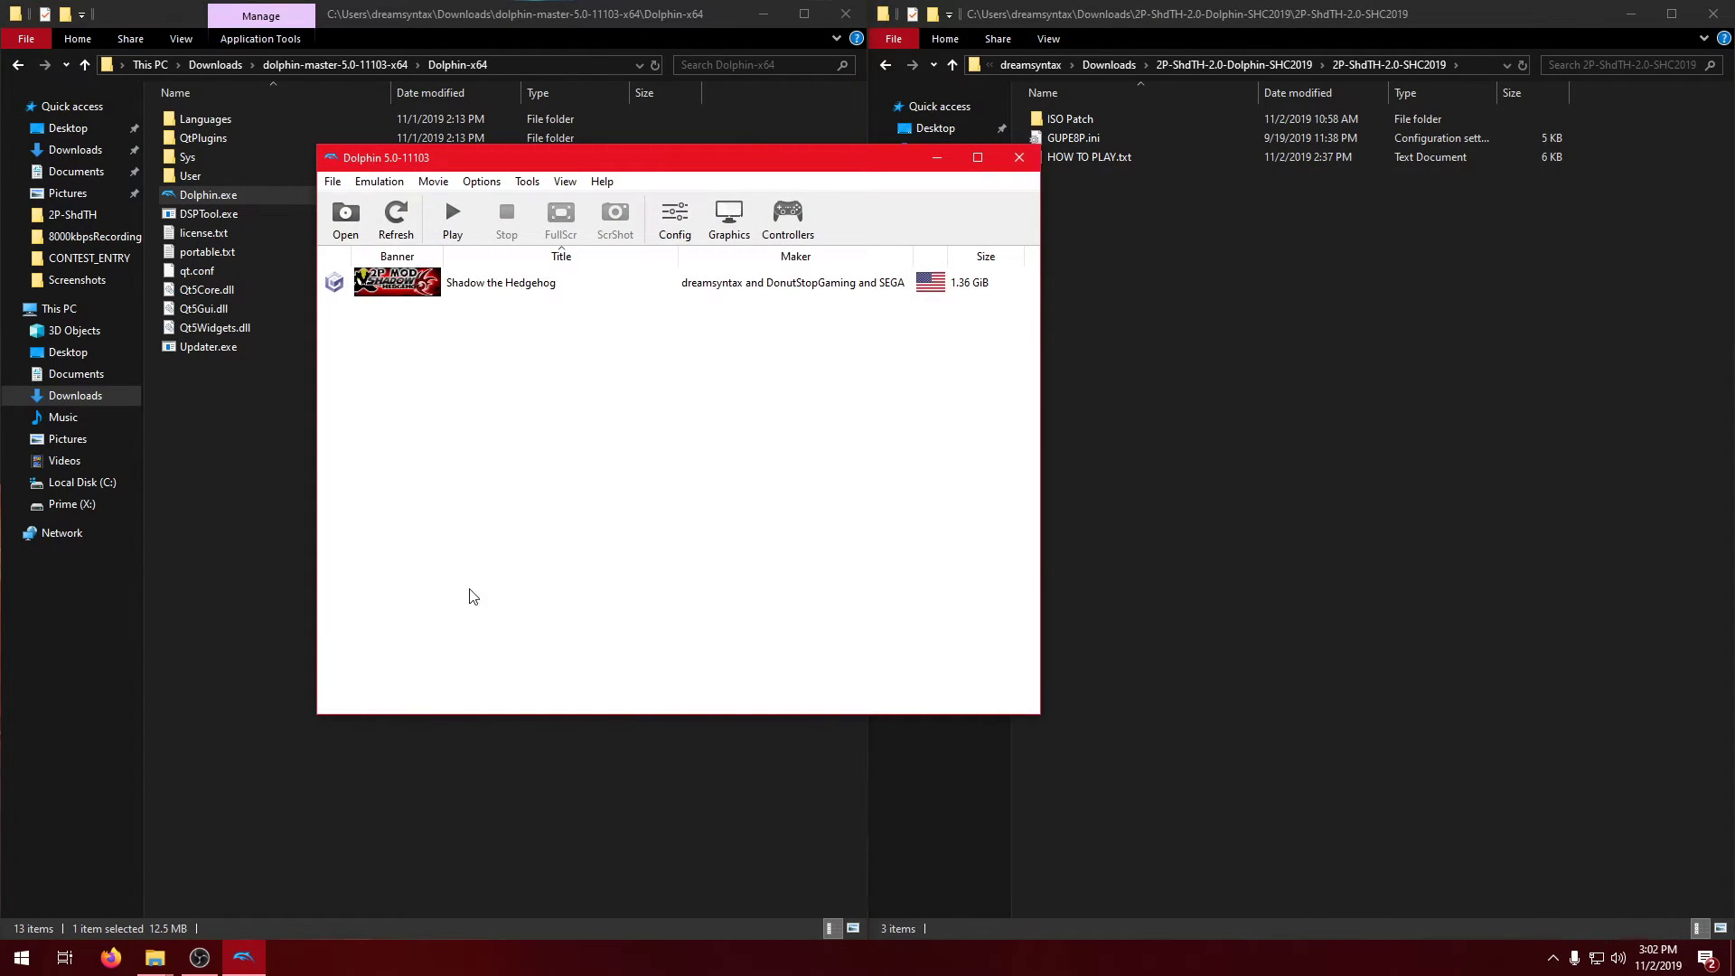
double_click(507, 291)
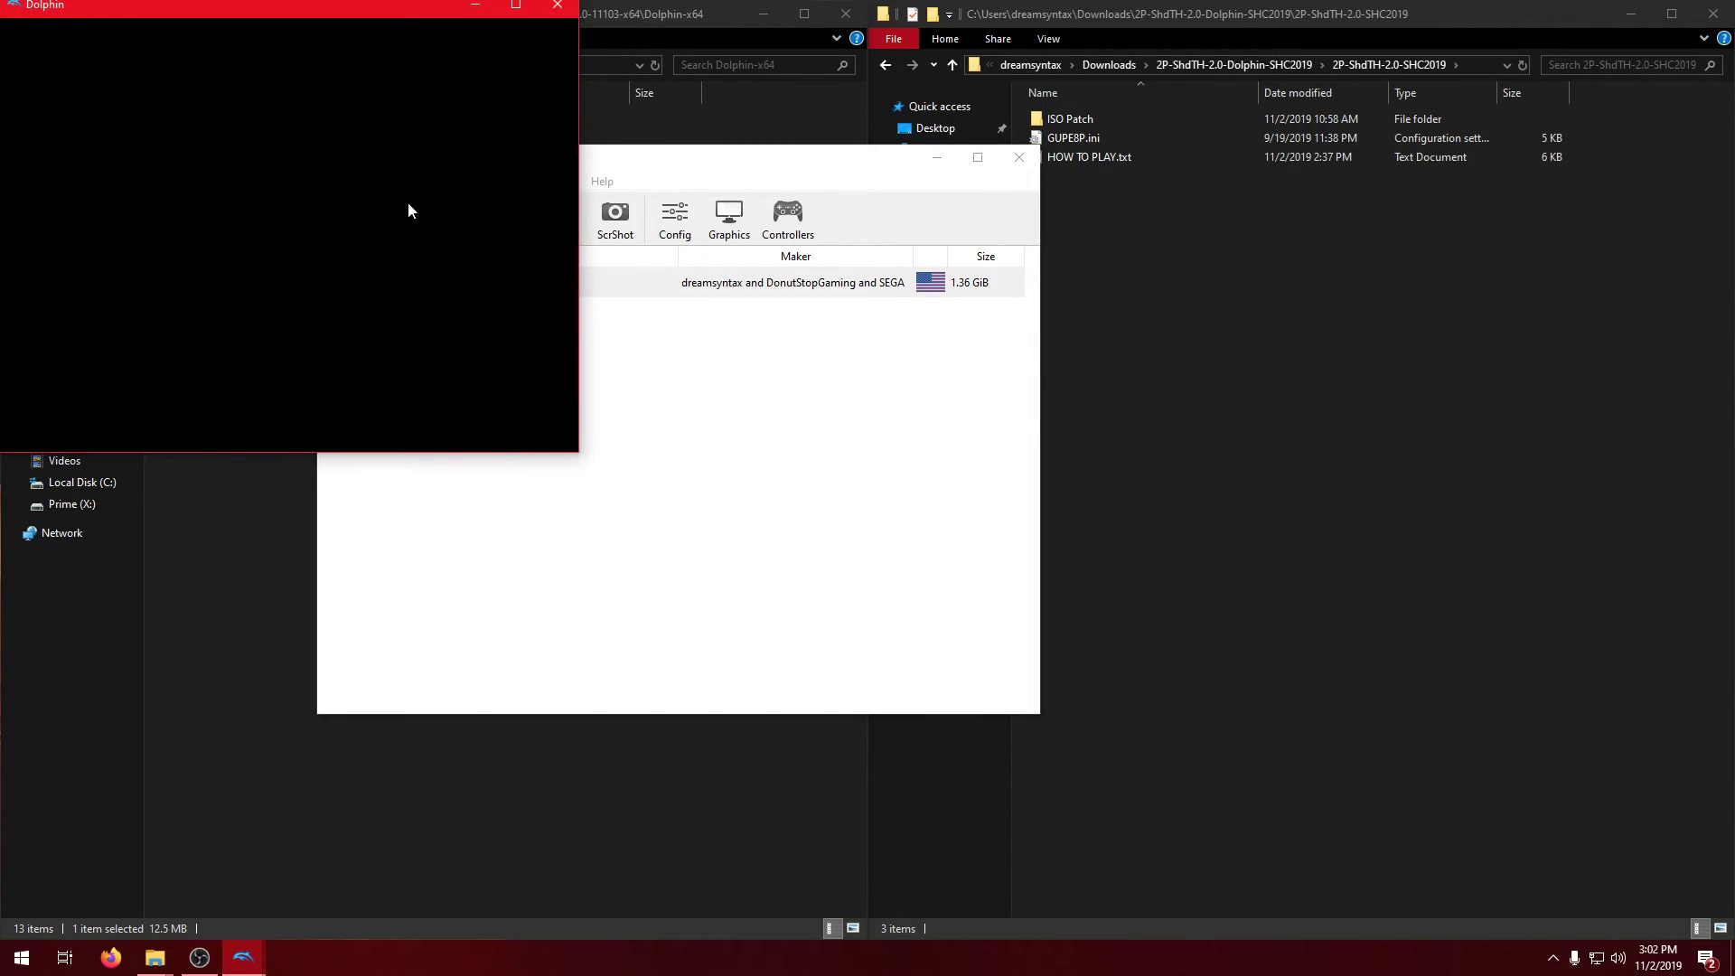
left_click_drag(335, 10, 438, 94)
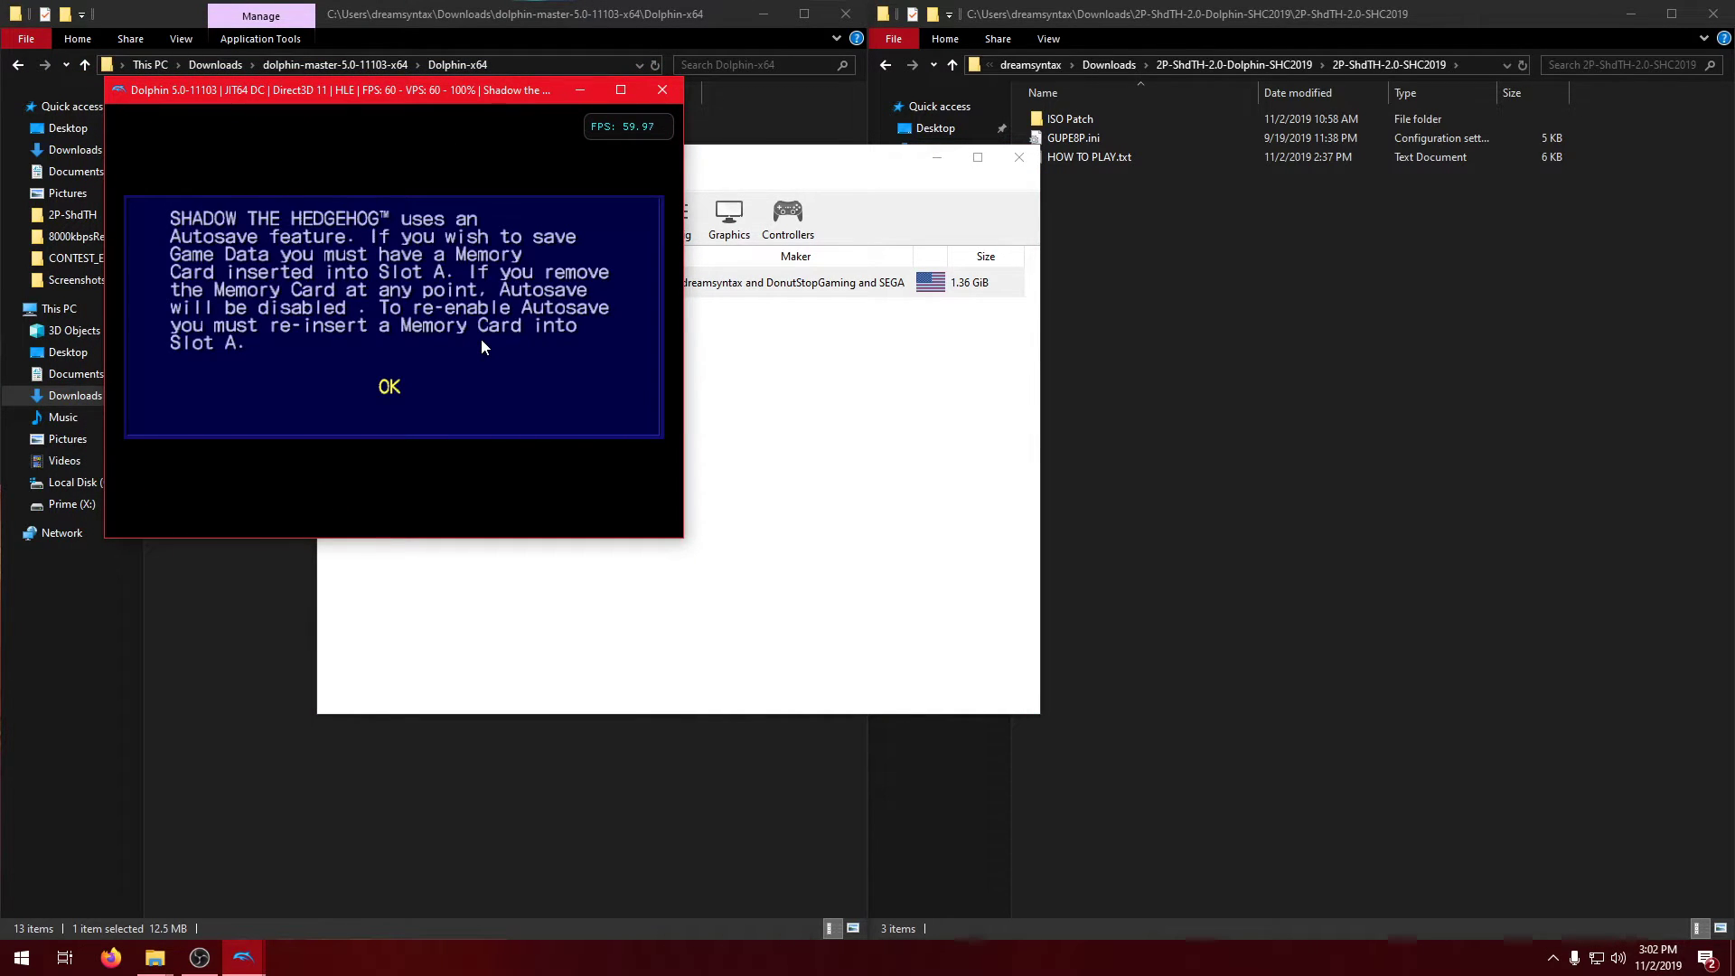
Dismiss the game's autosave notice and start the stage just after the first one in Select mode
key("x")
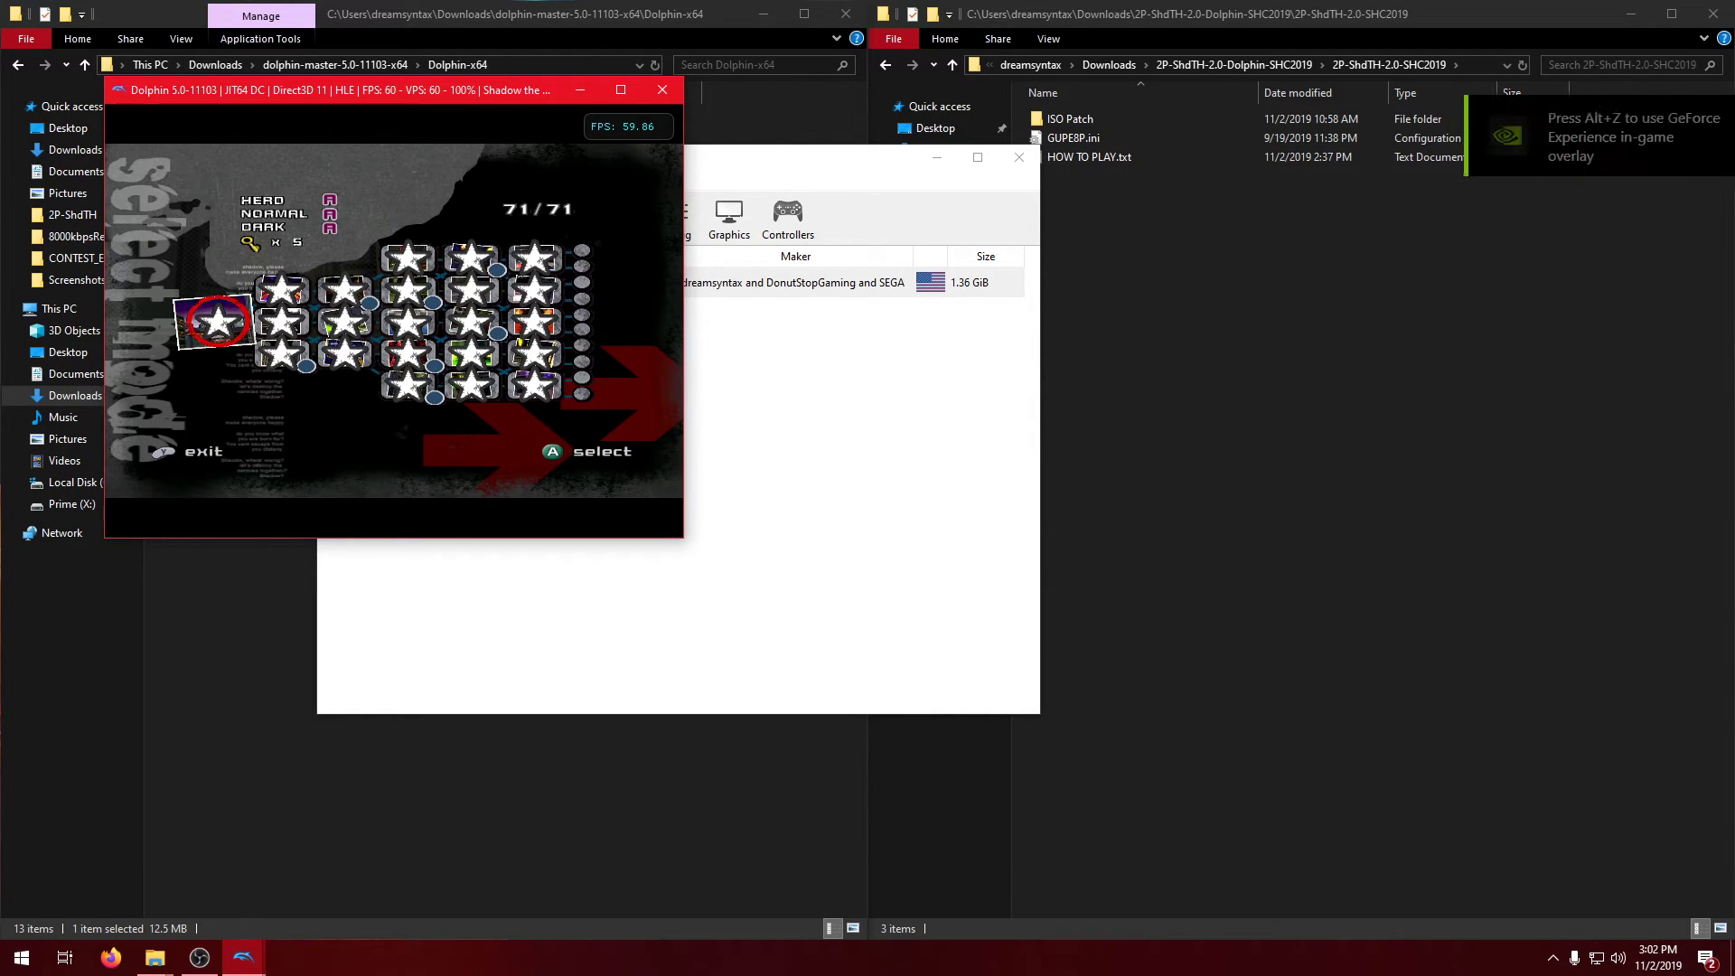
key("Right")
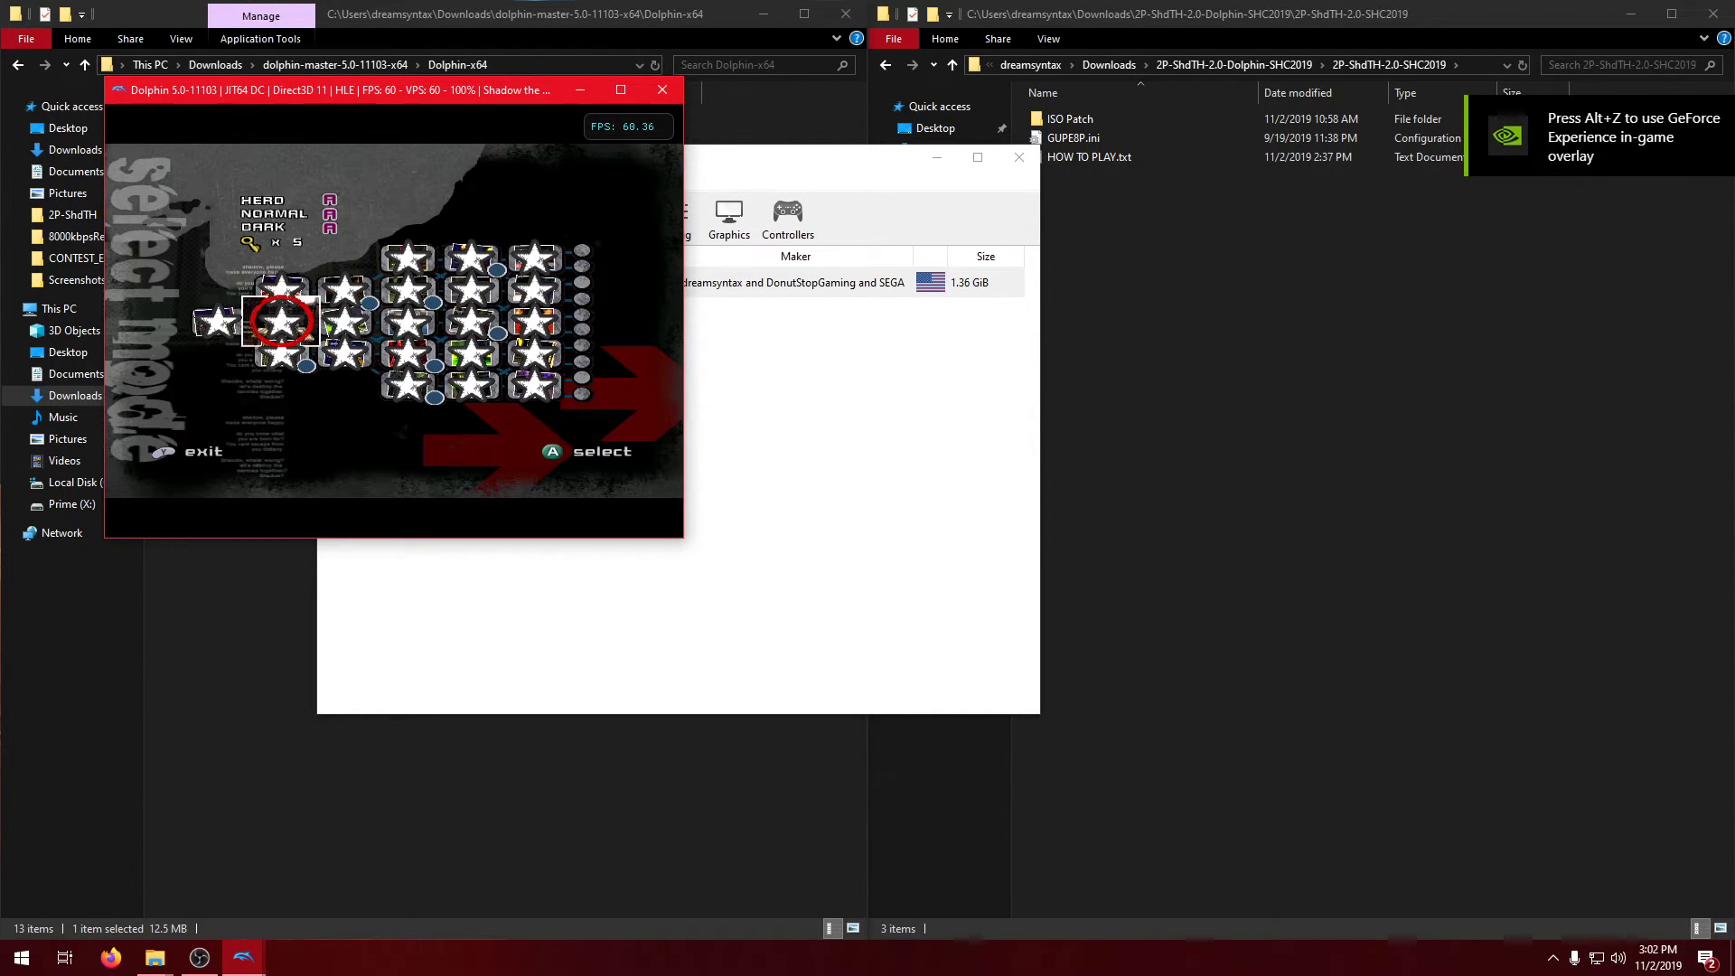
key("x")
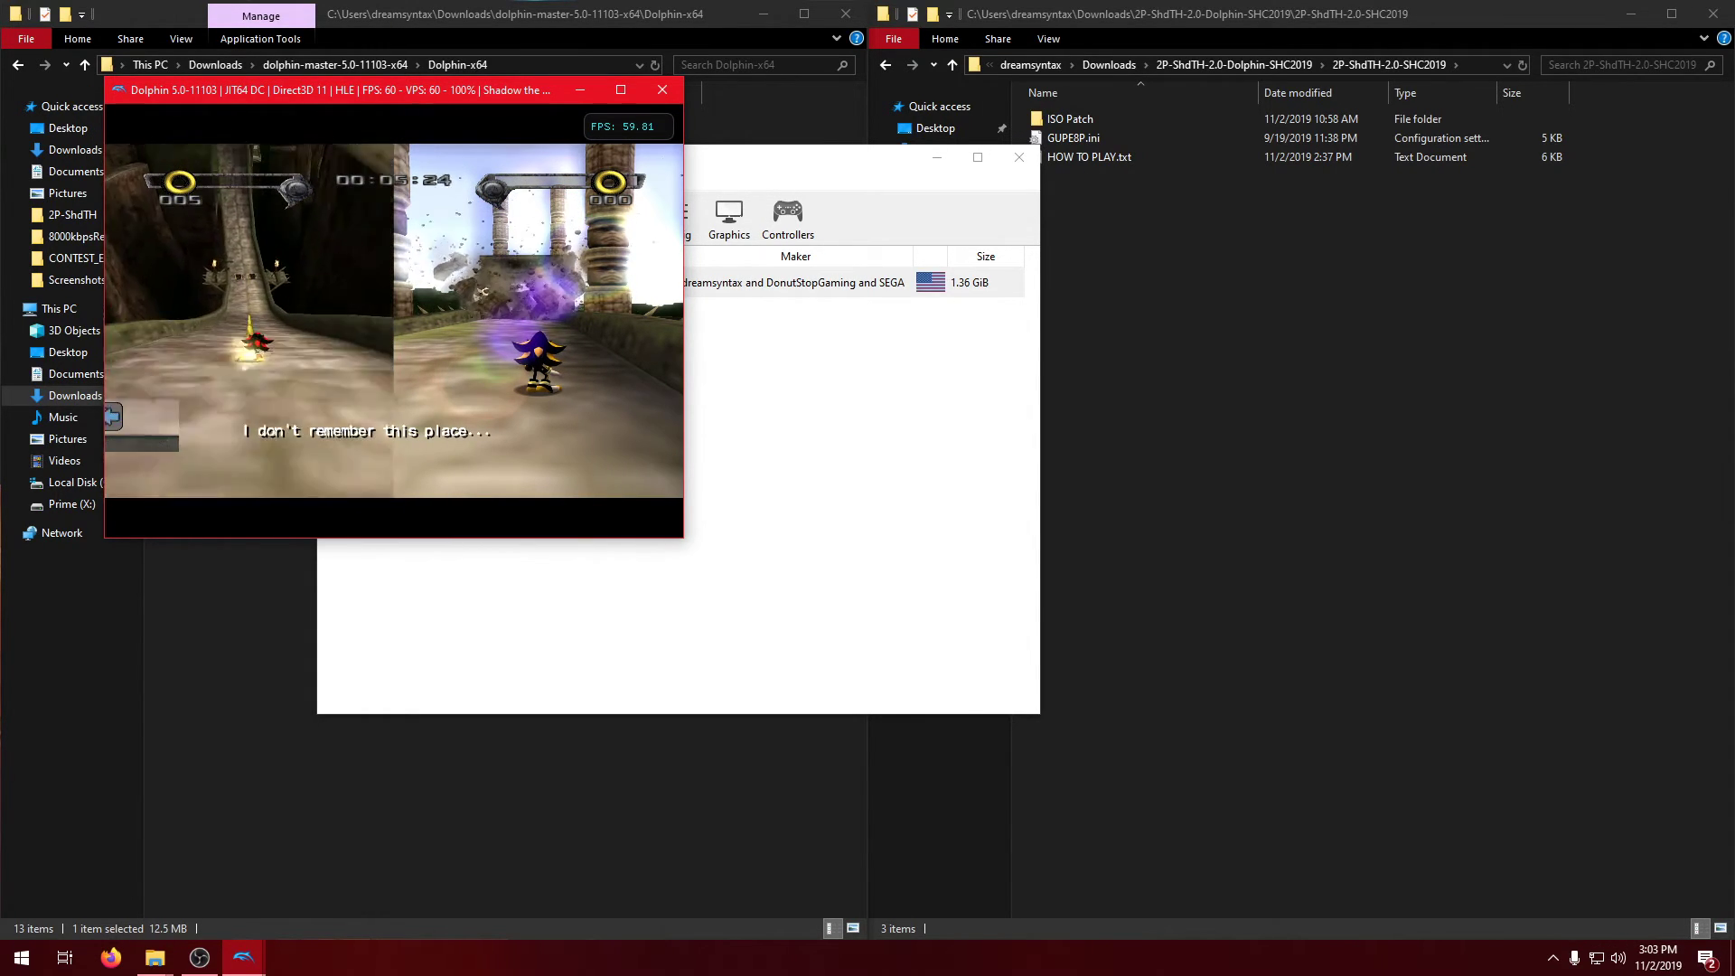
Look at the Show FPS option in the graphics configuration while the game runs, and close the configuration
left_click(768, 383)
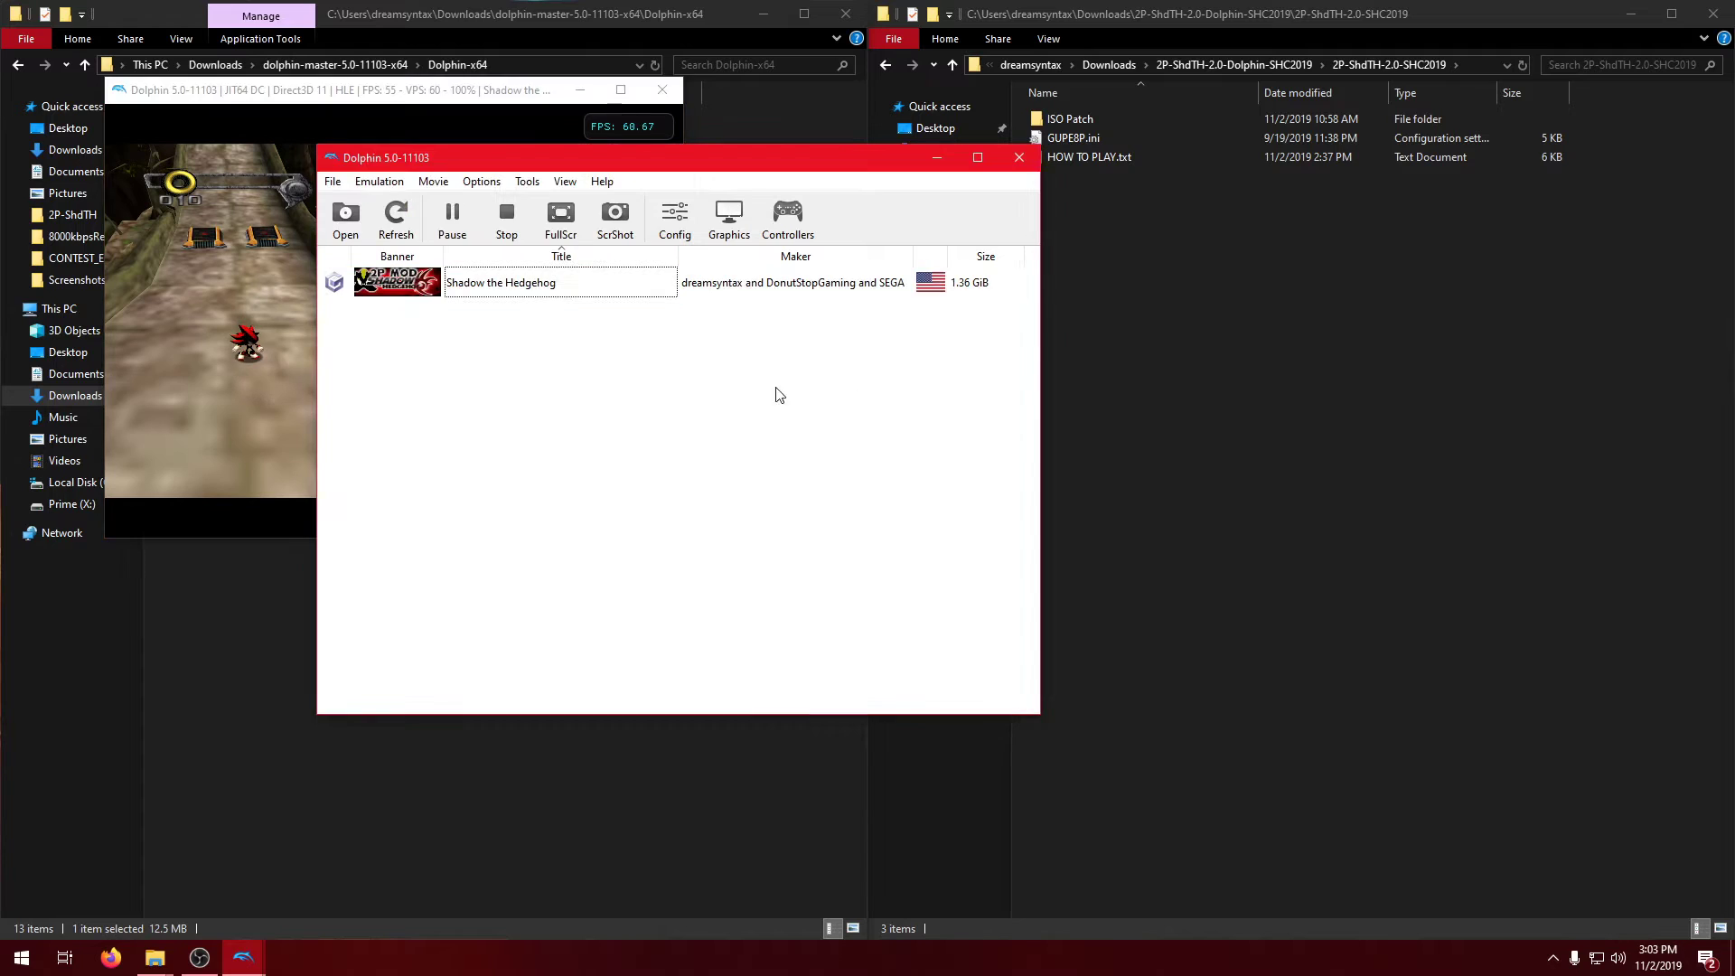
left_click(734, 221)
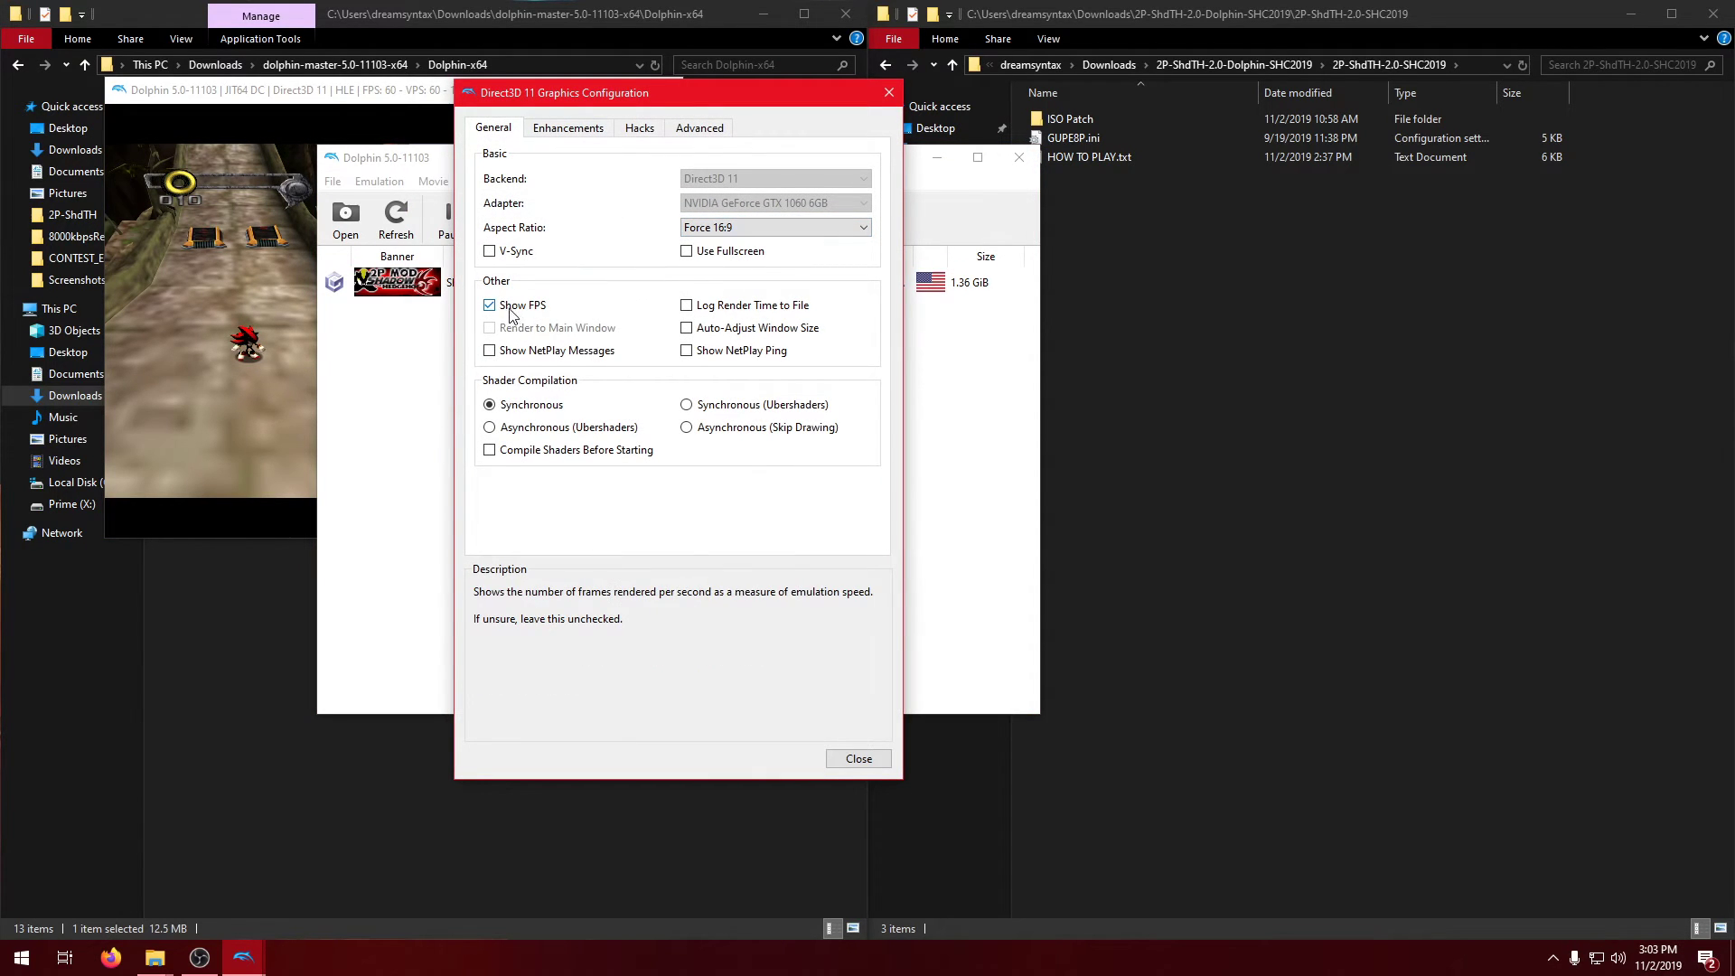
left_click(953, 65)
left_click(889, 92)
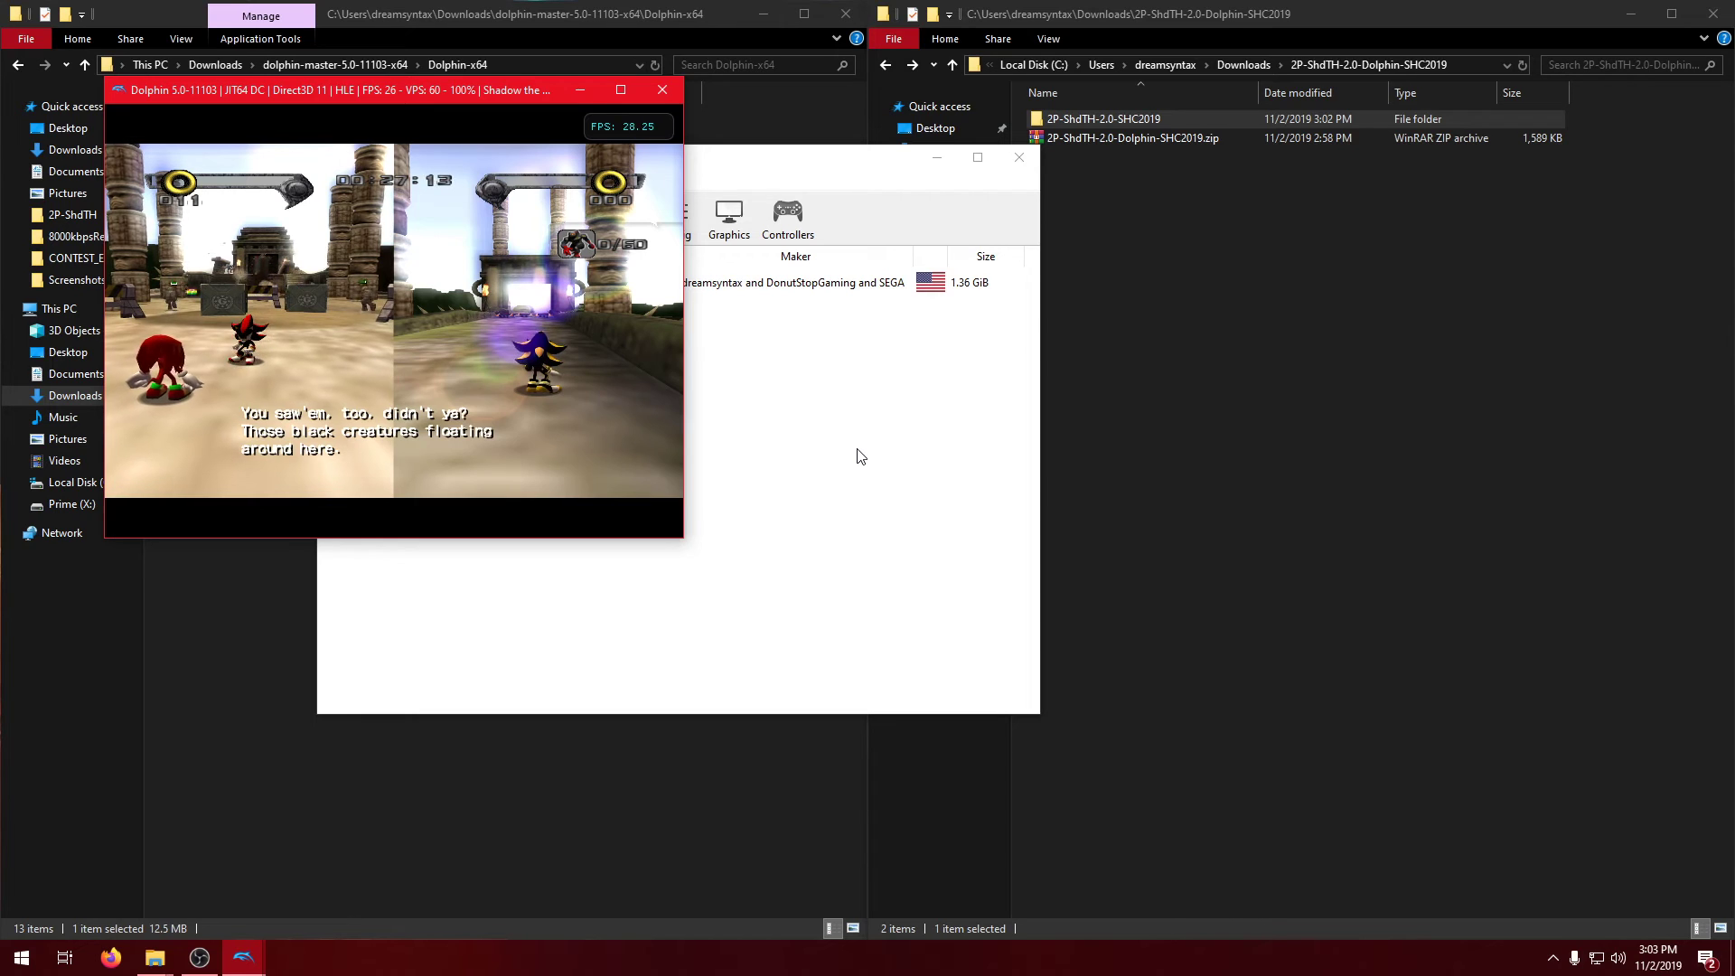
Move the Dolphin main window clear of the game and enable the Emulated CPU Clock Override in the advanced settings
left_click(689, 163)
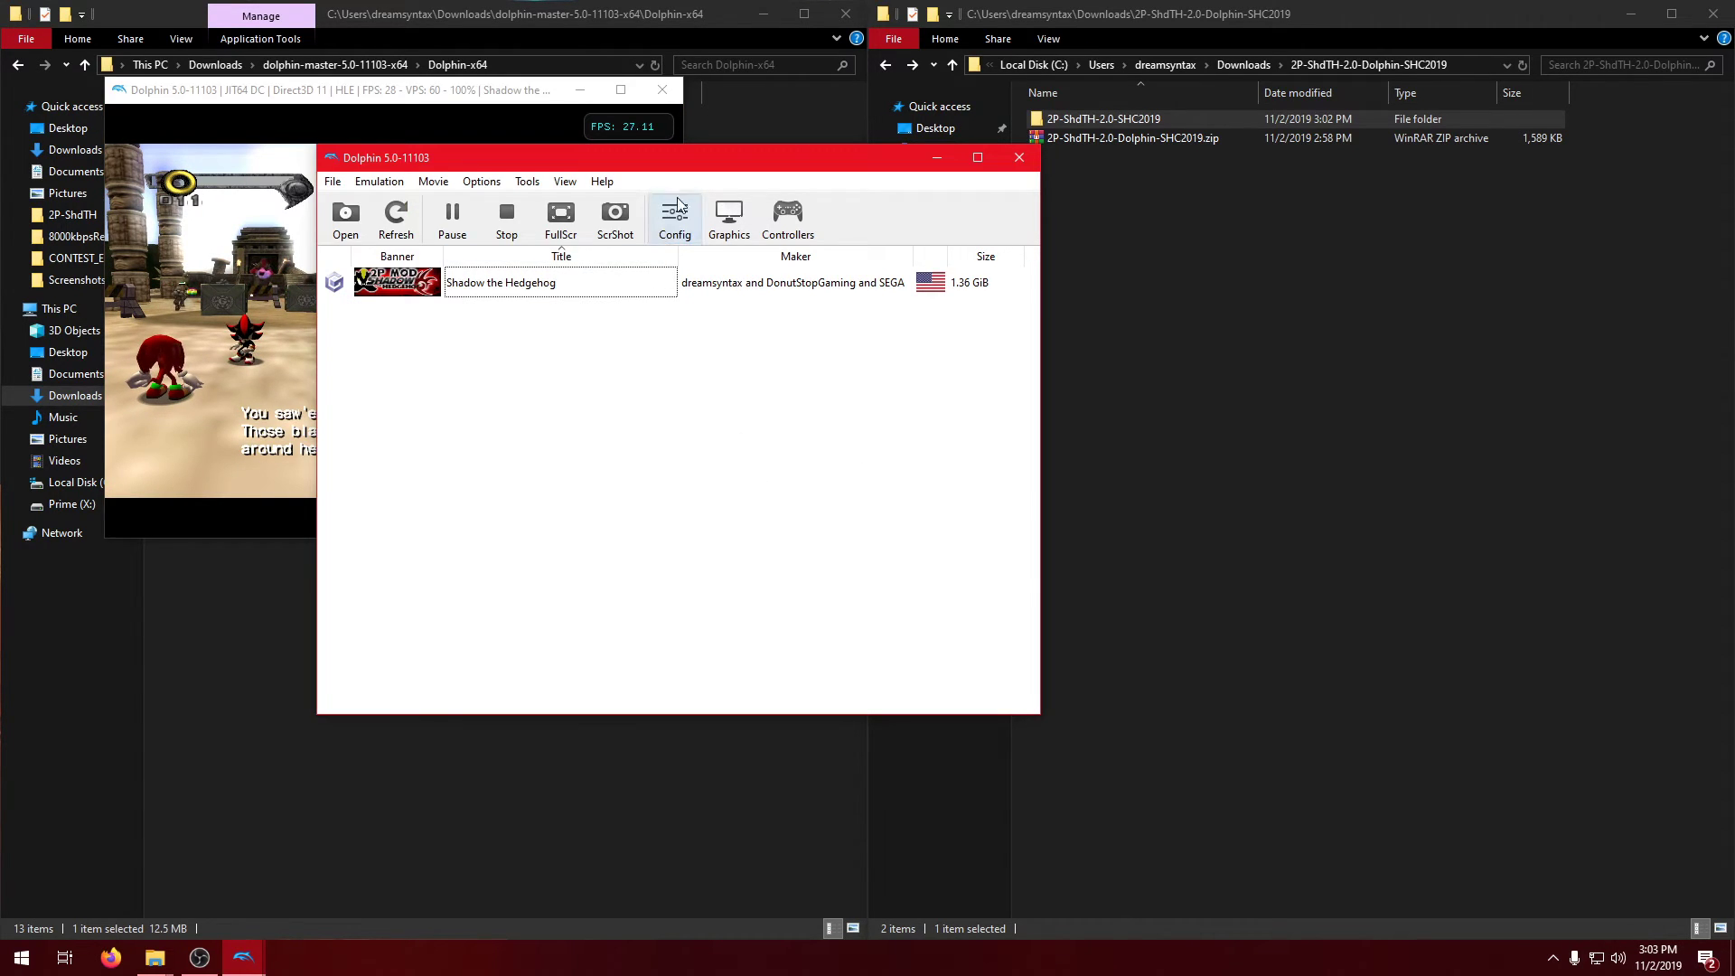
left_click_drag(683, 163, 1013, 235)
left_click(1004, 289)
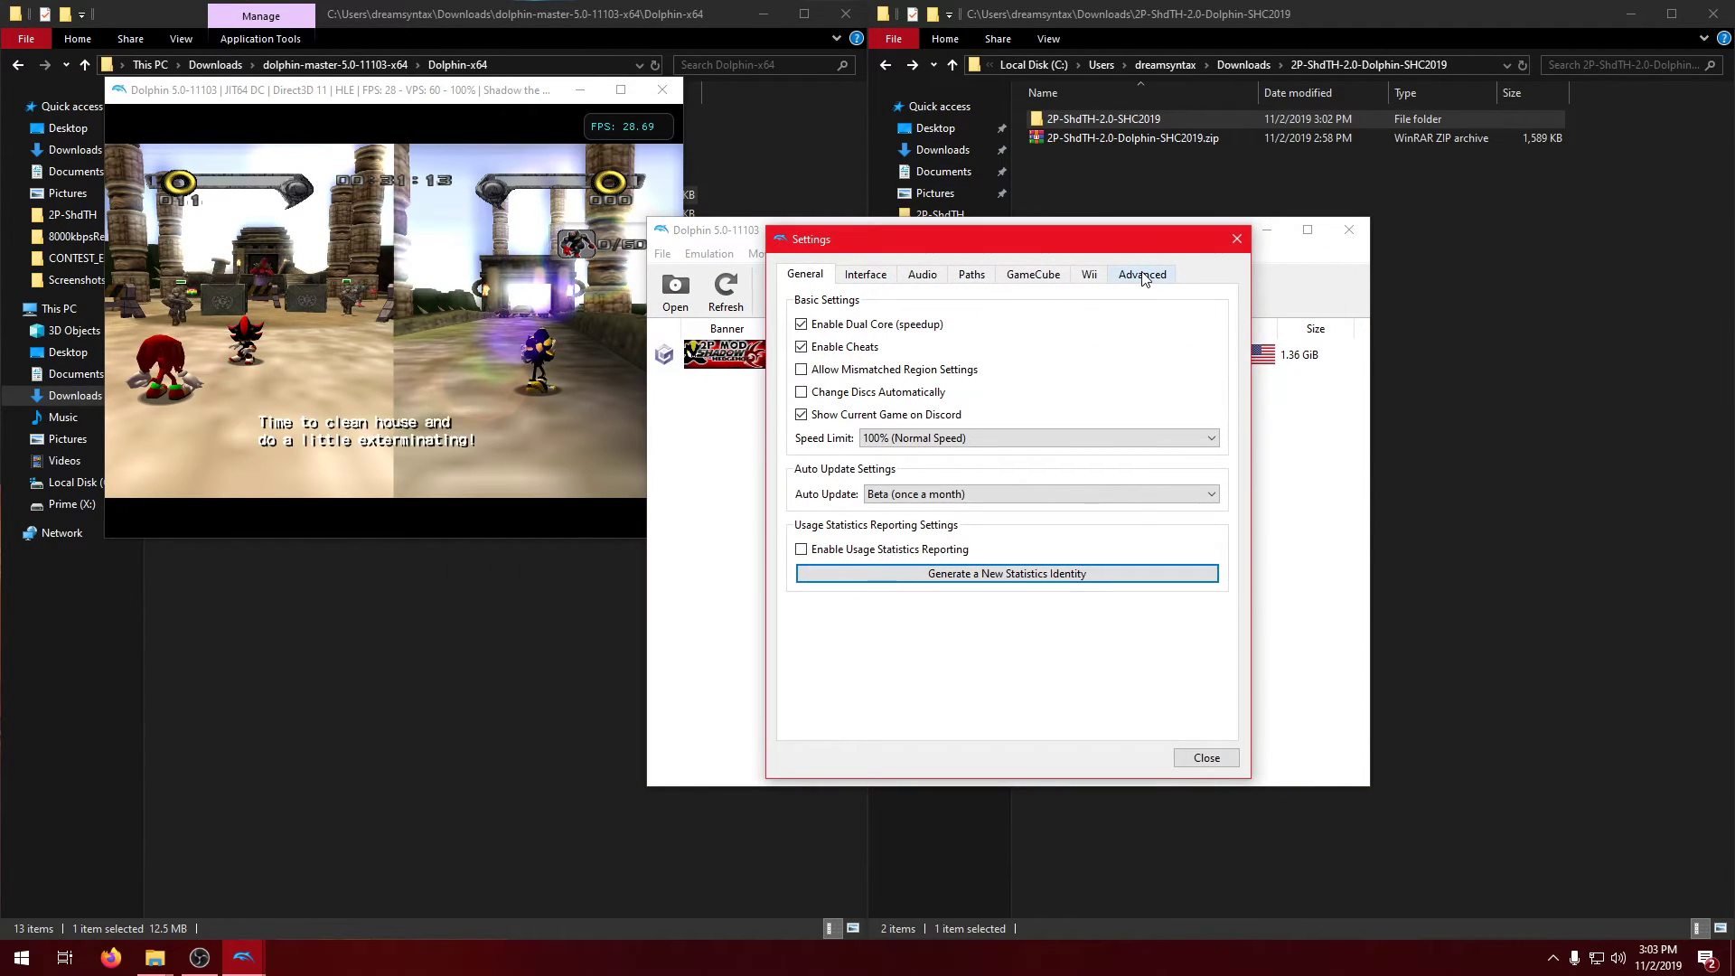
left_click(1137, 283)
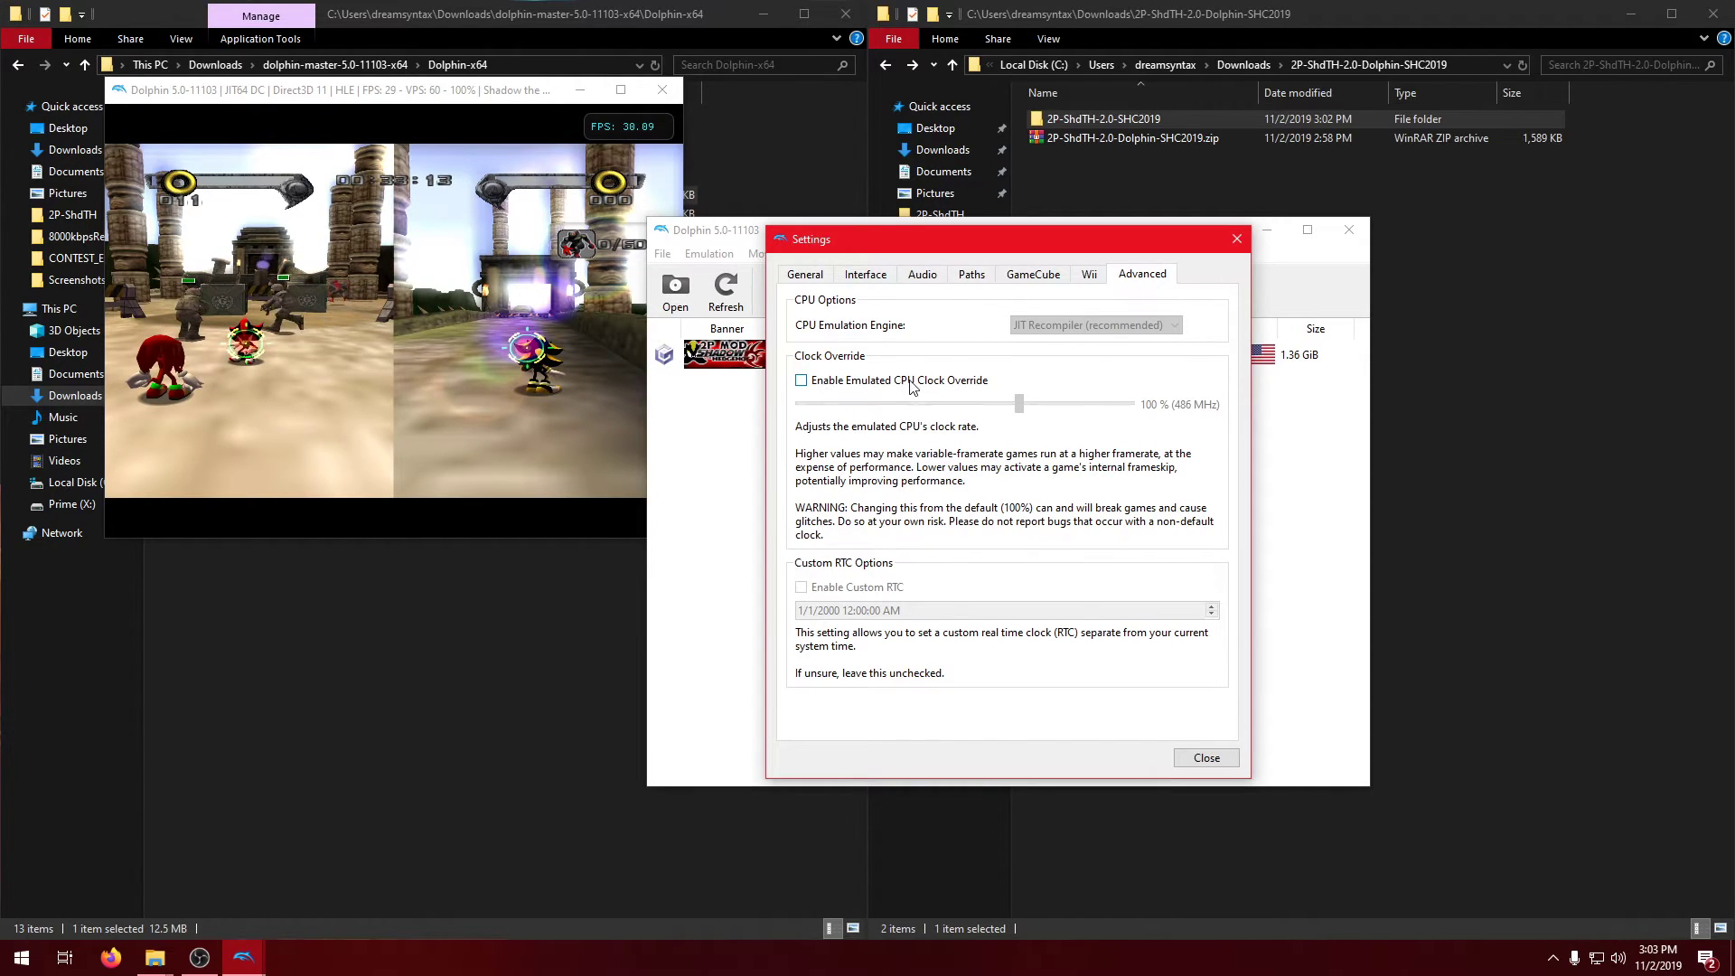
left_click(801, 383)
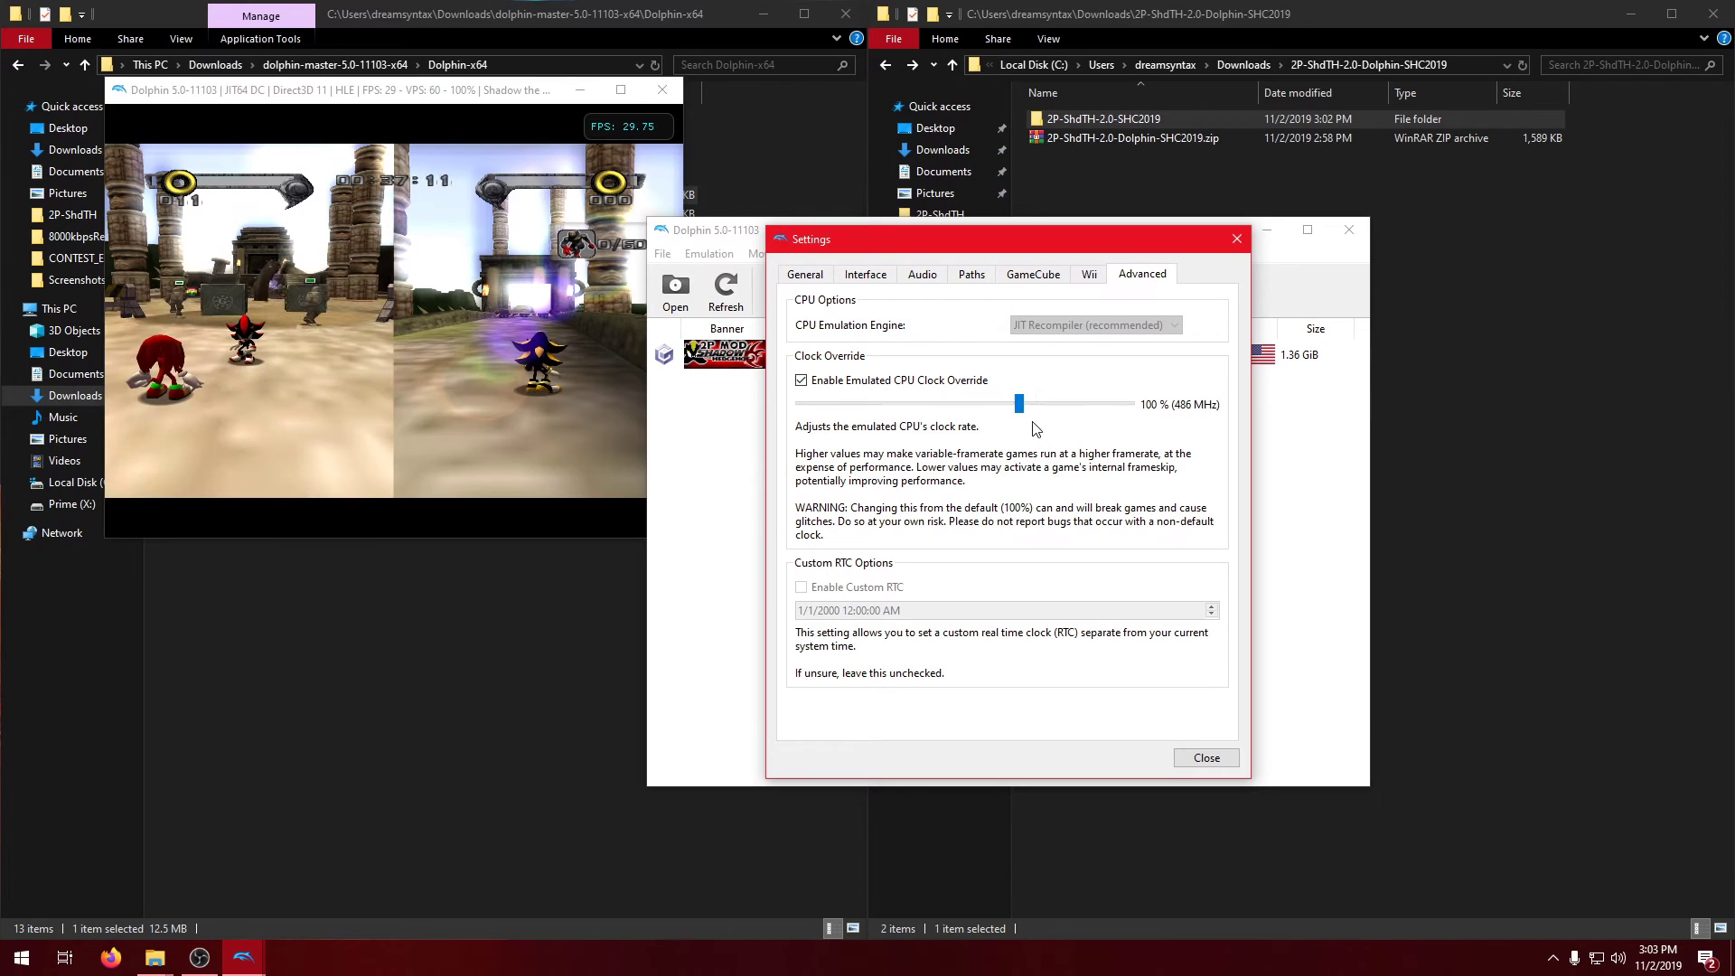
Try the emulated CPU clock override at 68 % and at 400 %, returning to the game to compare the frame rates
left_click_drag(1019, 404, 992, 415)
left_click(553, 387)
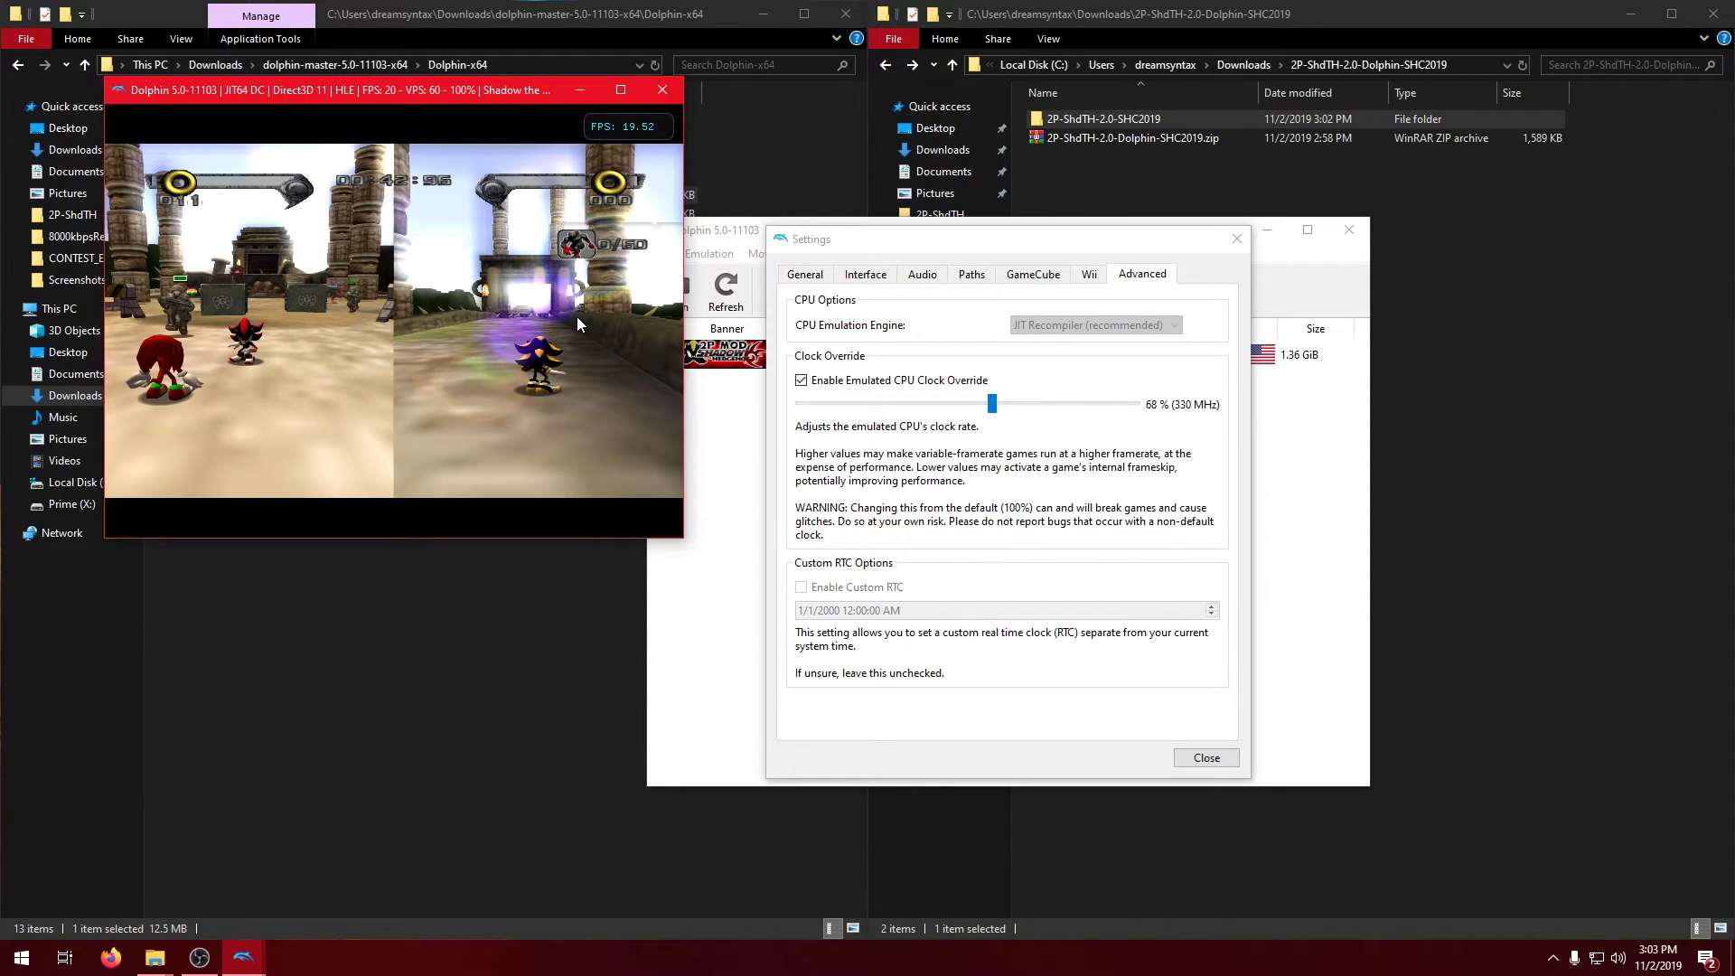
left_click_drag(992, 404, 1128, 403)
left_click(497, 302)
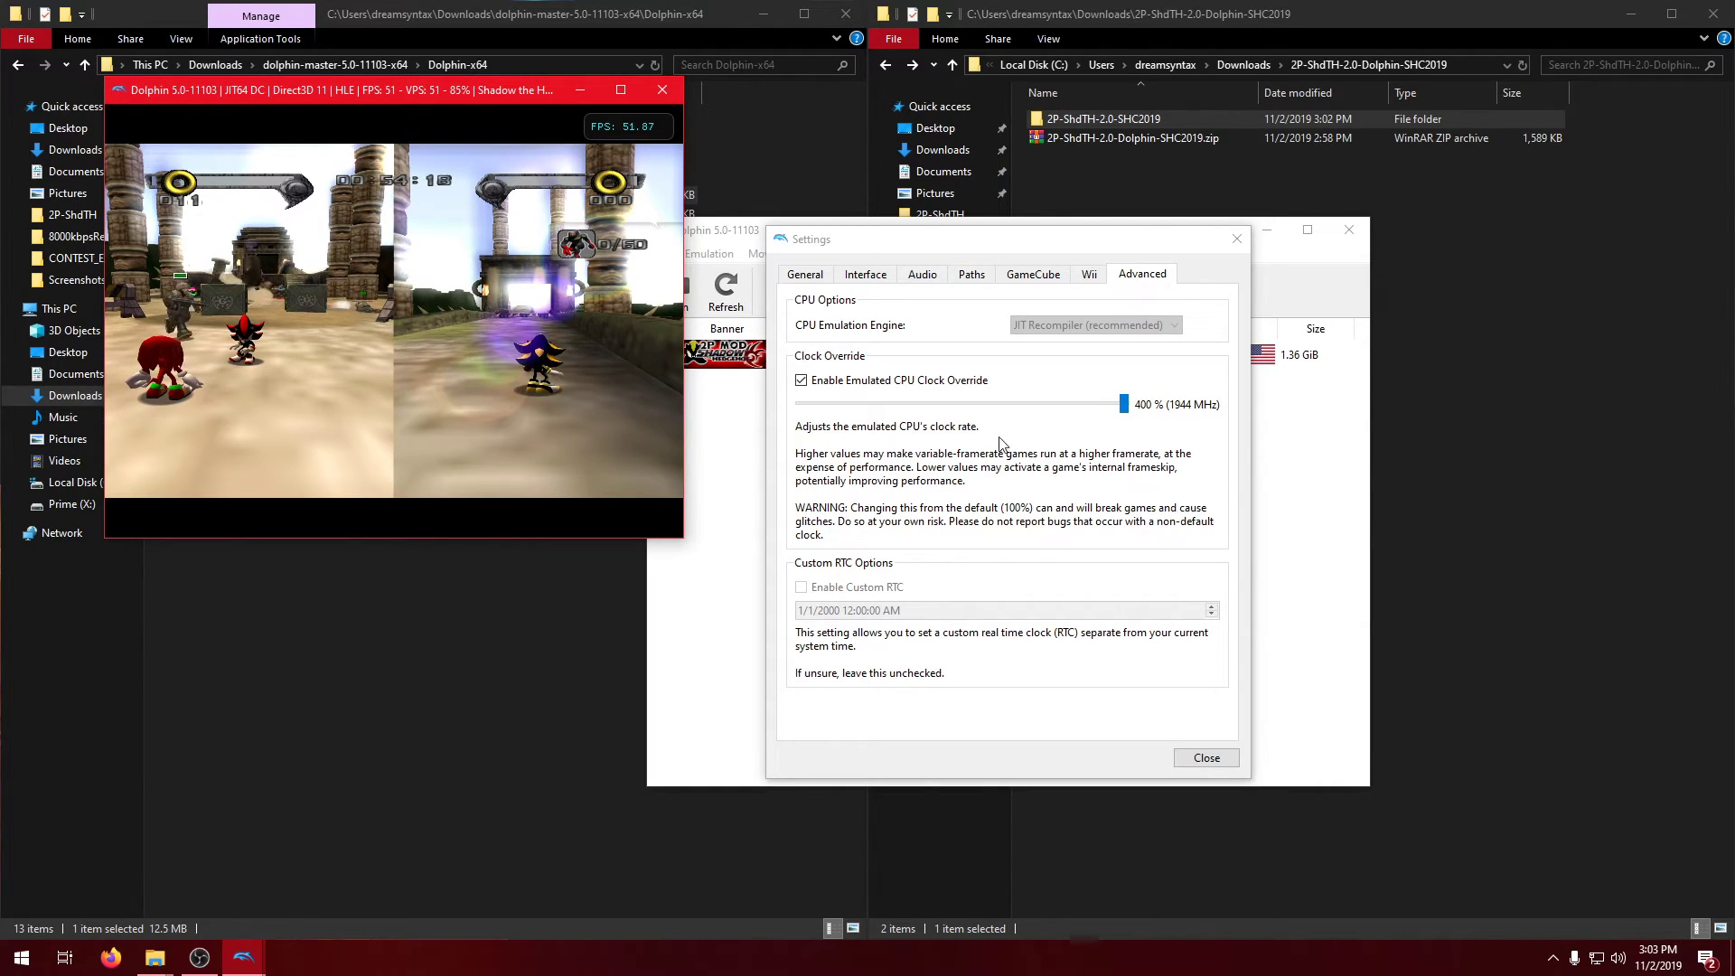
Set the emulated CPU clock override to 217 % (1056 MHz), test it in the game and close the settings
left_click_drag(1113, 413, 1084, 416)
left_click(618, 449)
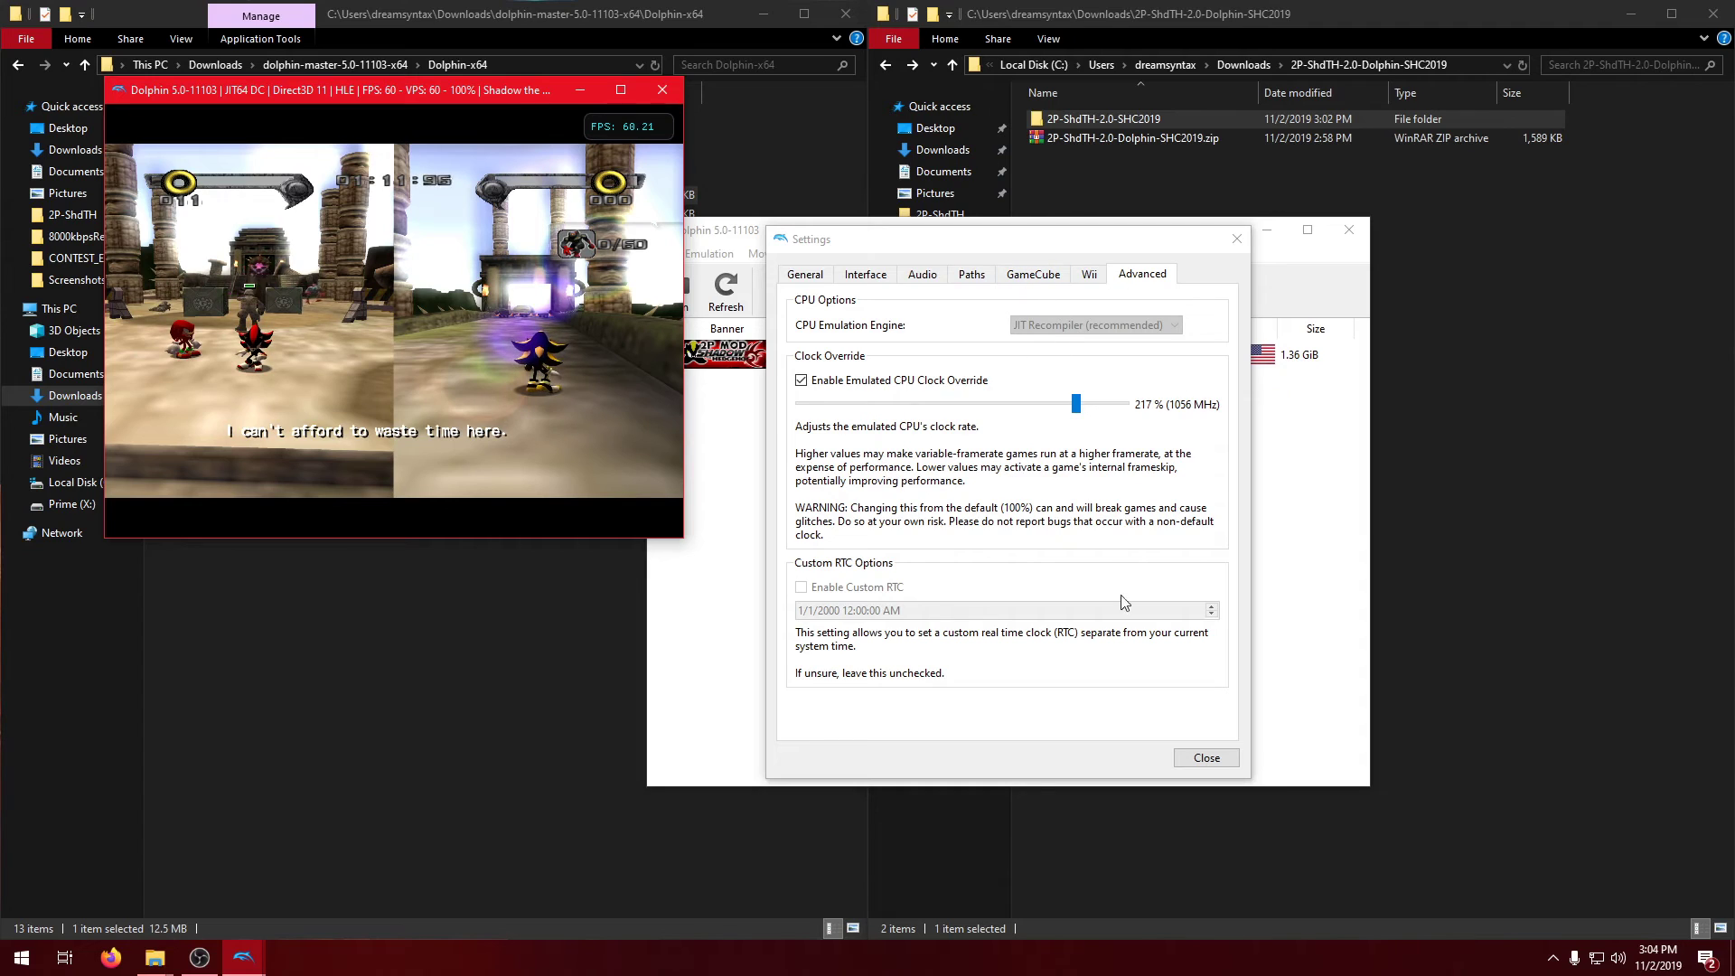
left_click(884, 468)
key("Escape")
Stop the running emulation, and look at the CPU clock override slider in the settings before closing them
key("Escape")
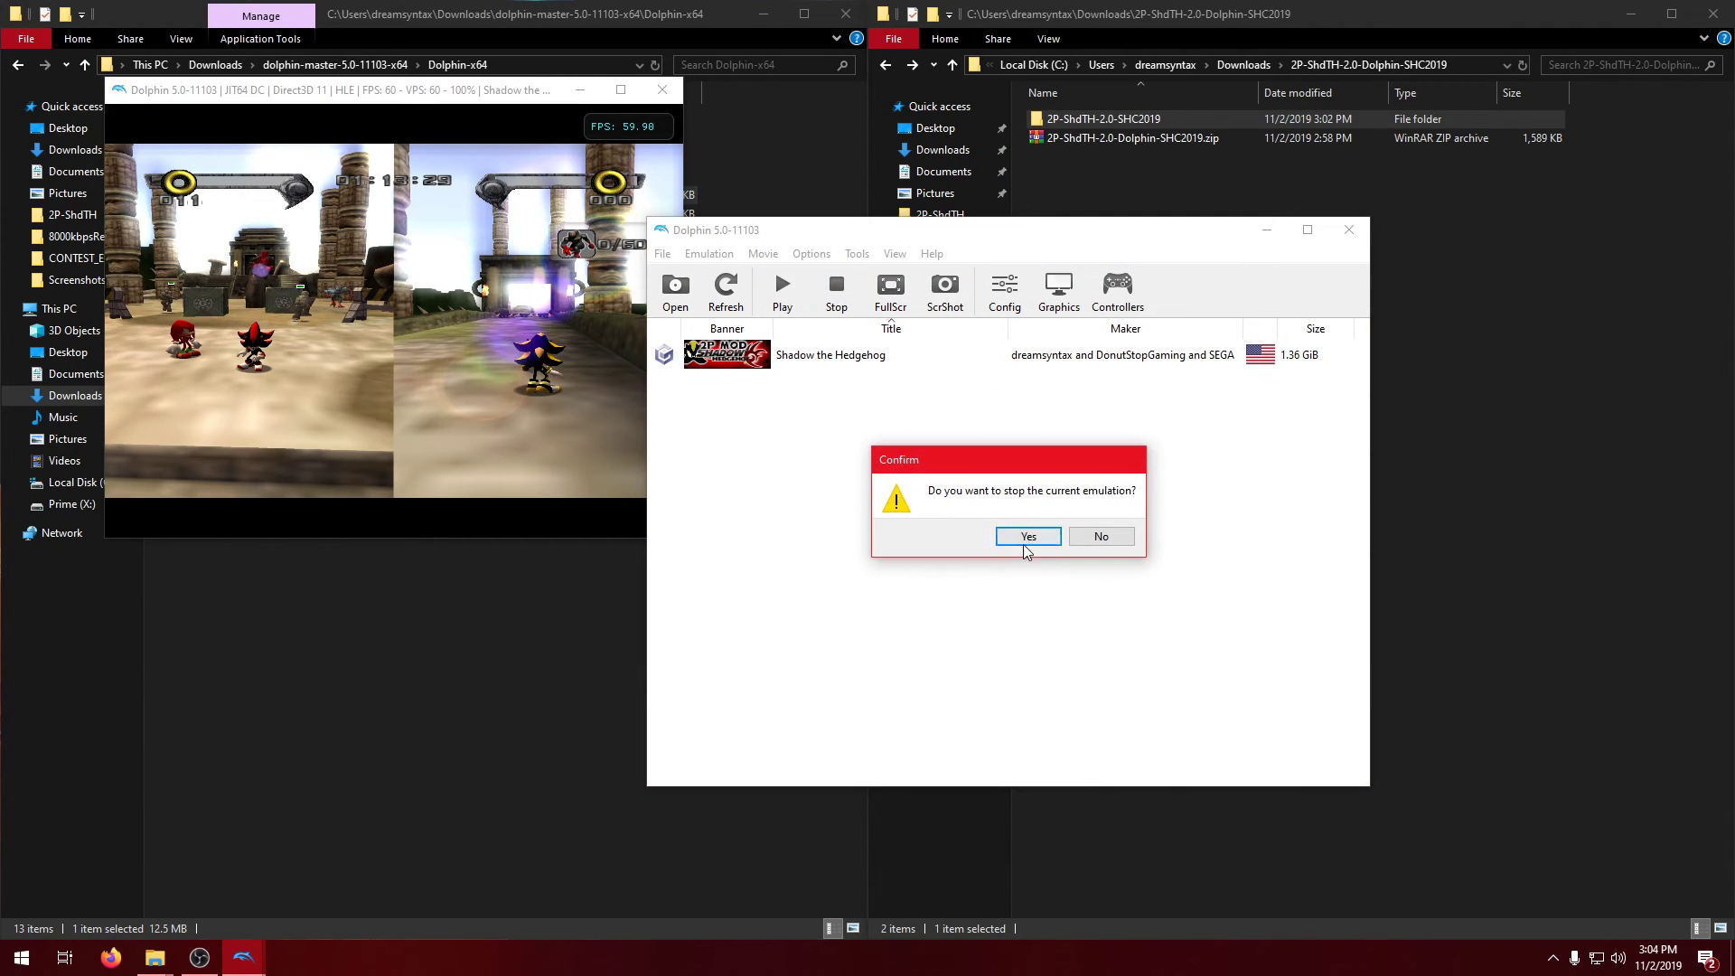
left_click(1025, 537)
left_click(994, 296)
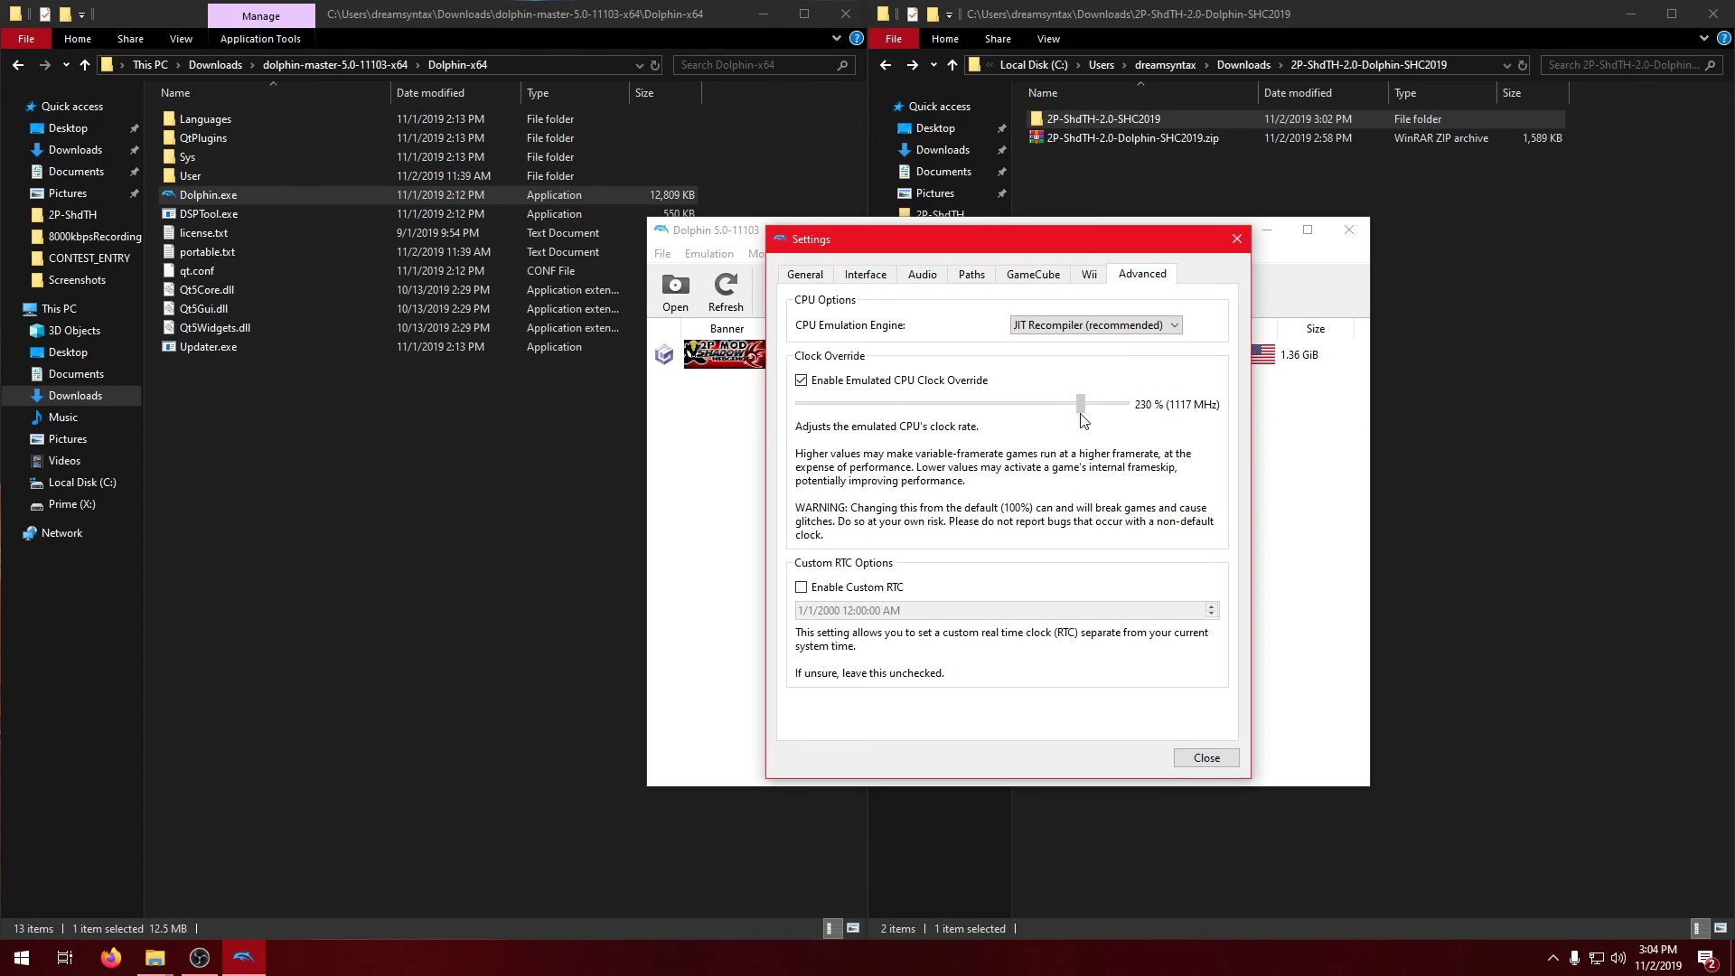
left_click(1190, 759)
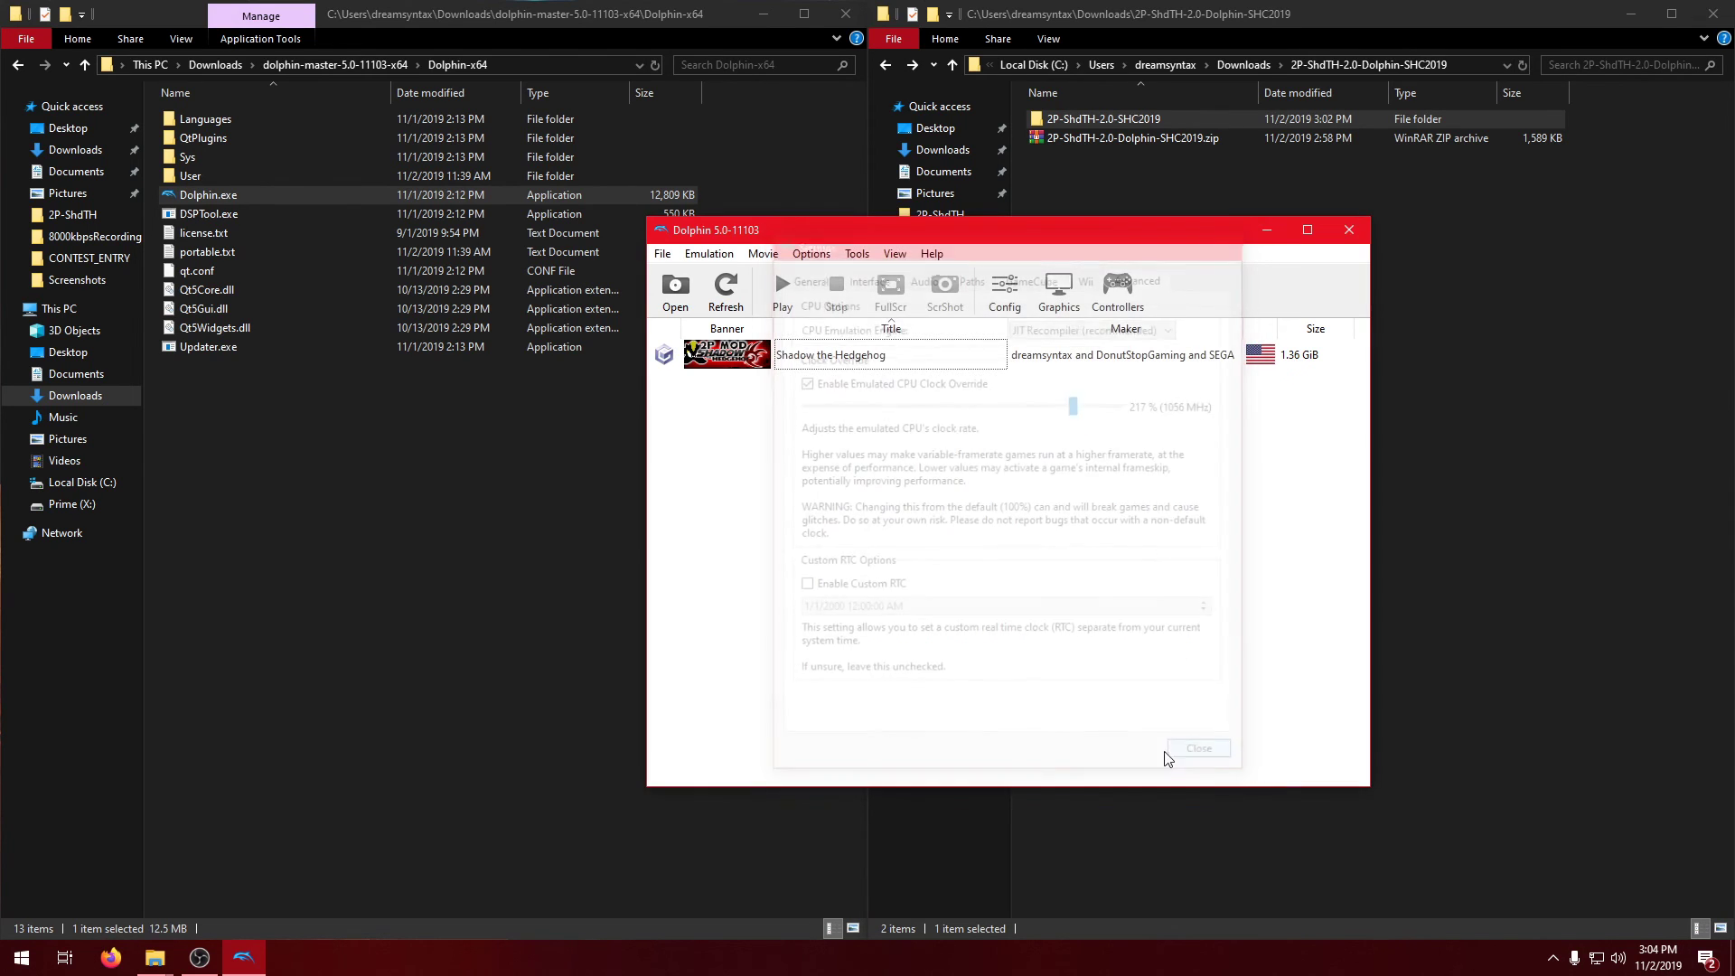
Restart Dolphin and check the saved CPU clock override in the advanced settings
key("alt+F4")
double_click(222, 195)
left_click(1002, 312)
left_click(1140, 274)
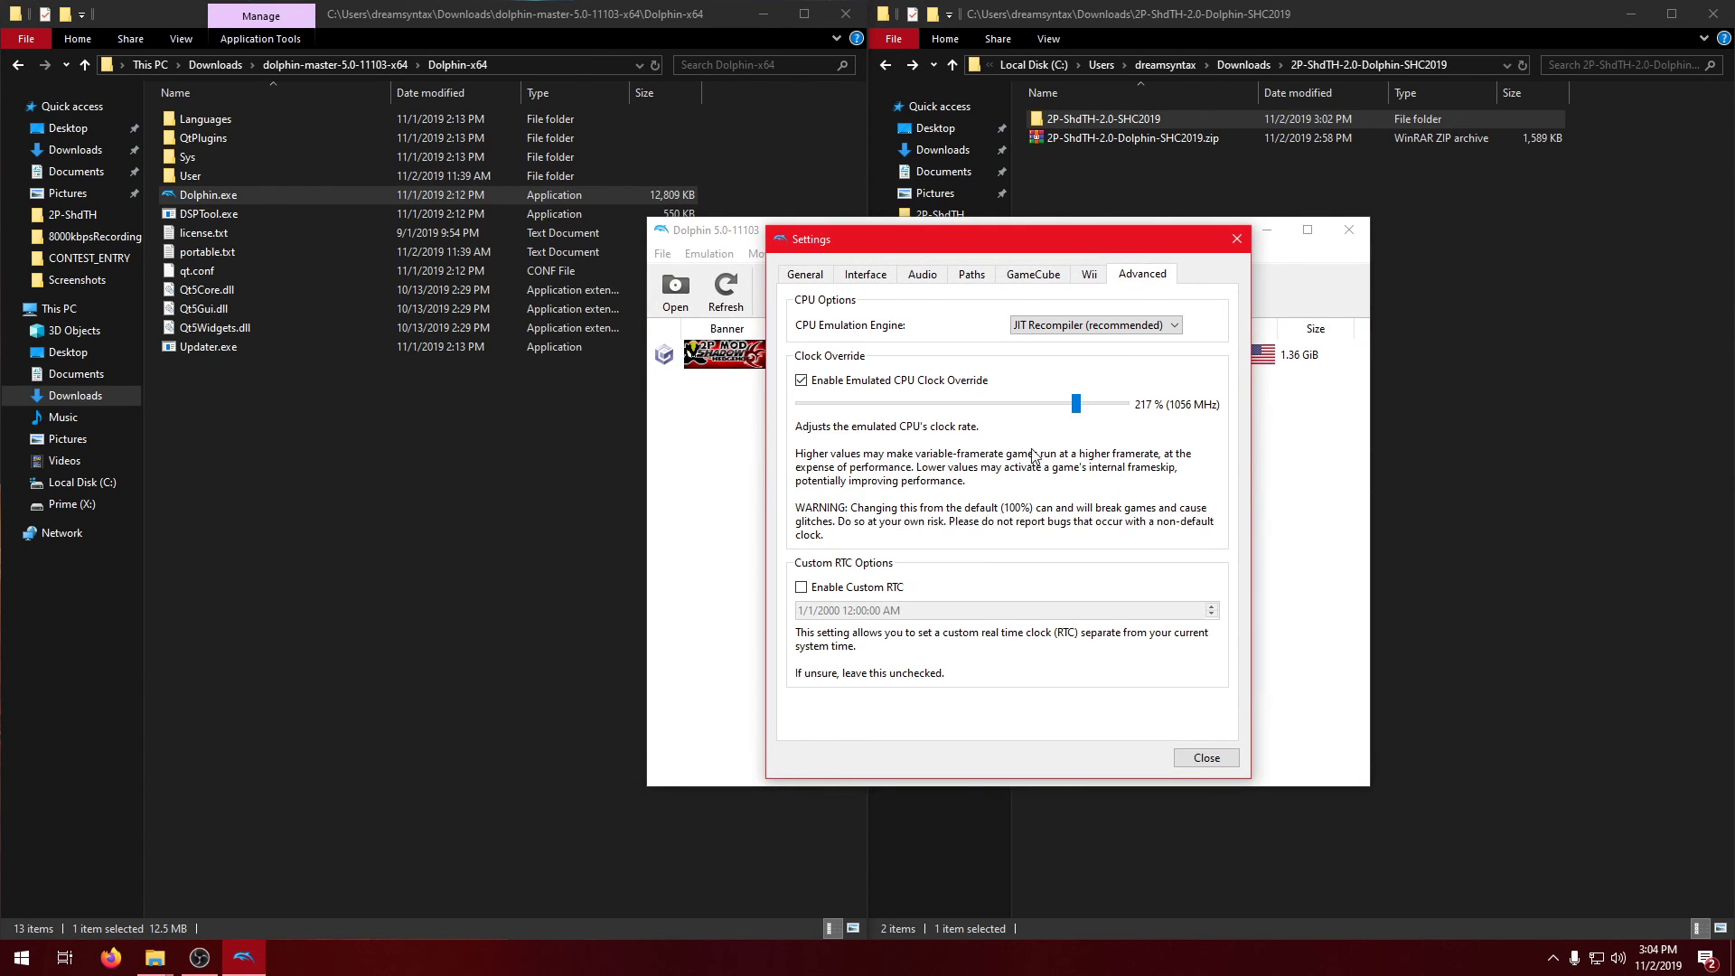
left_click(1204, 759)
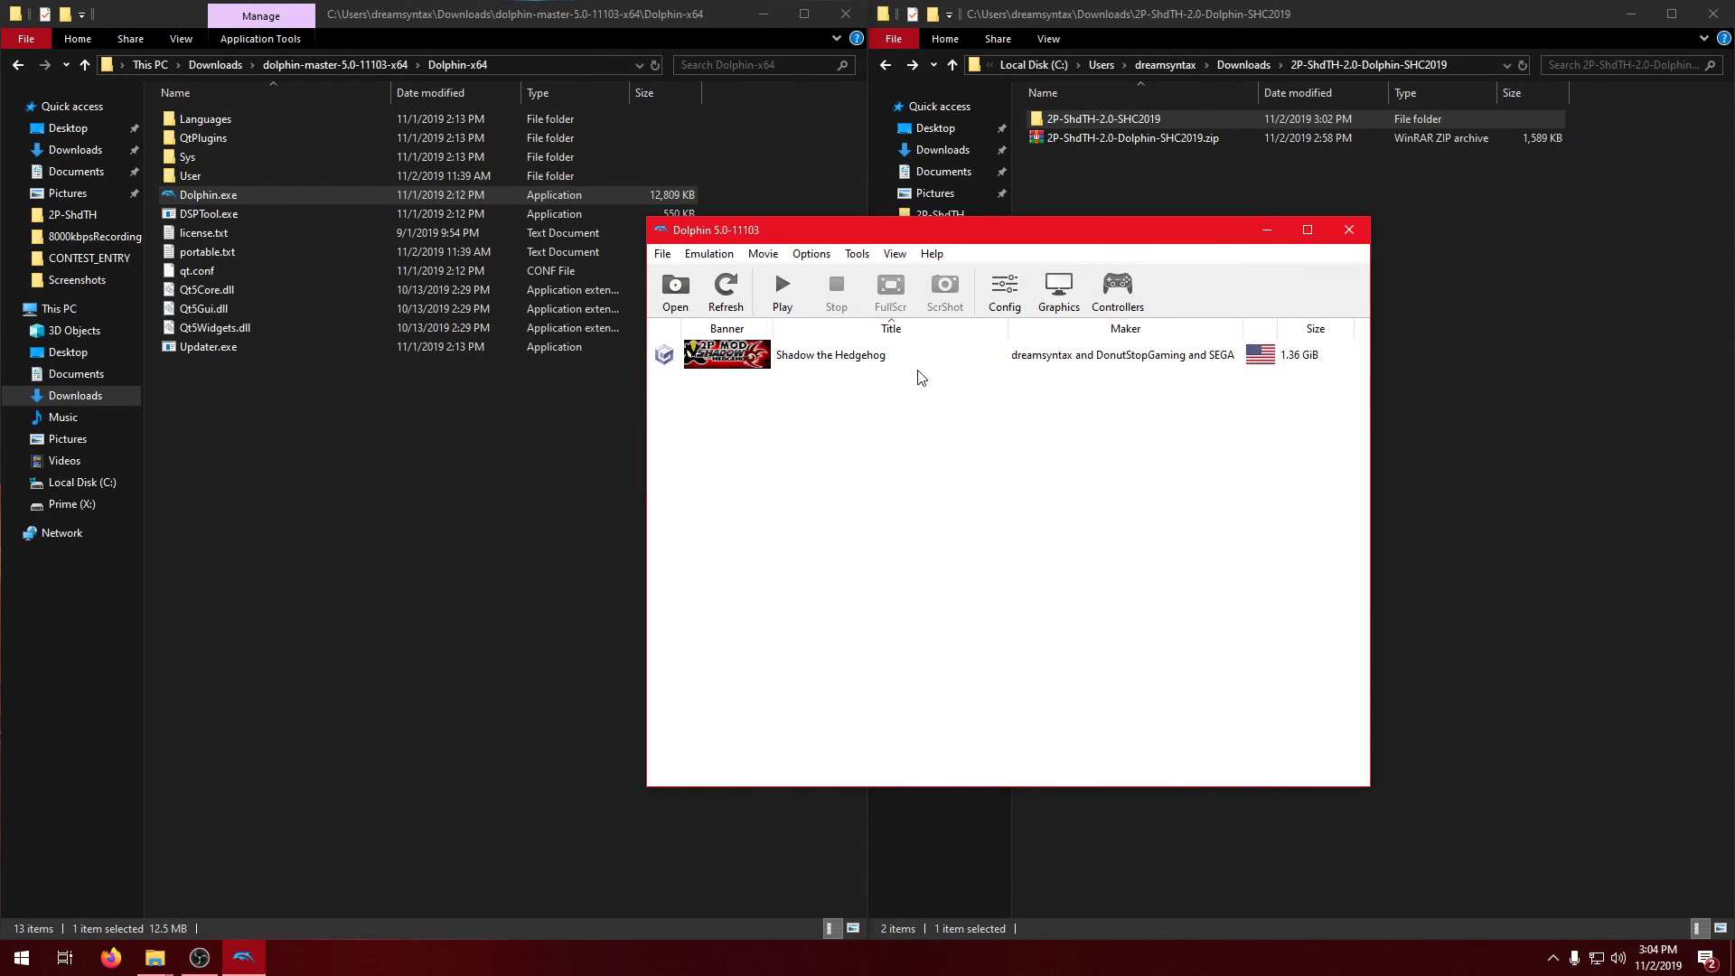